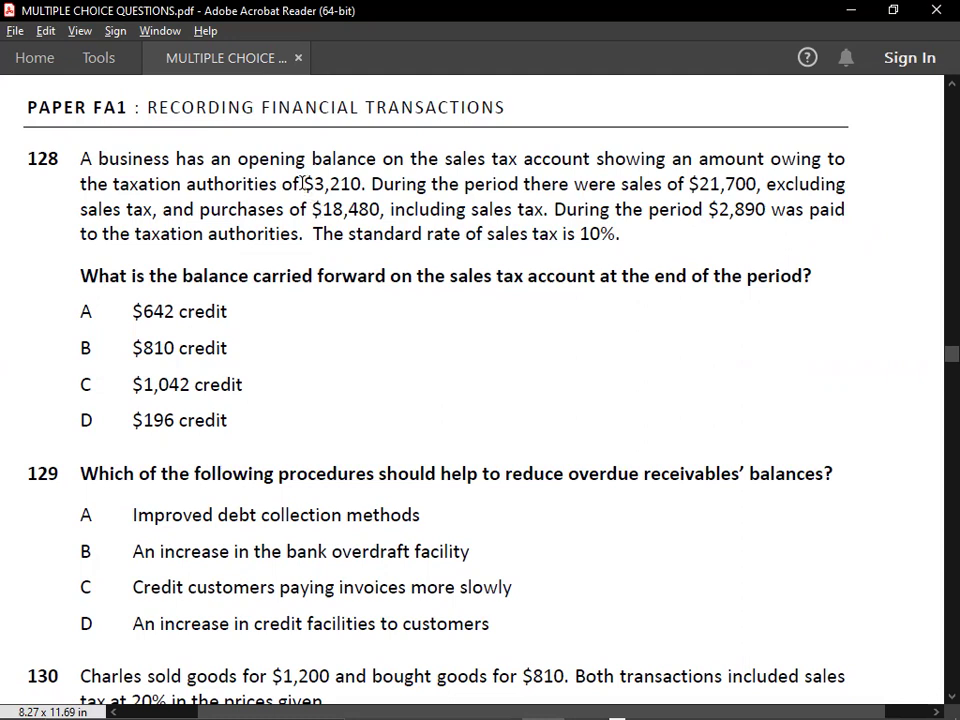
Switch to the SALES TAX workbook in Excel and enter the opening balance as b/d 3210 on the account's credit side
key(alt+Tab)
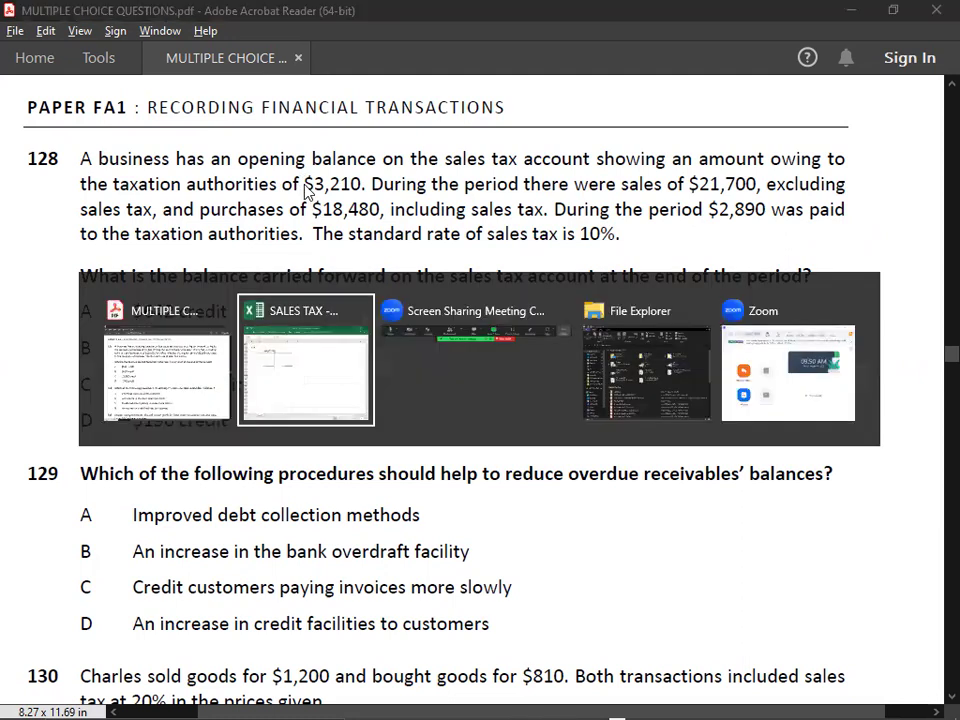
key(Right)
key(Down)
key(Down)
key(Right)
text(b/d)
key(Tab)
text(3210)
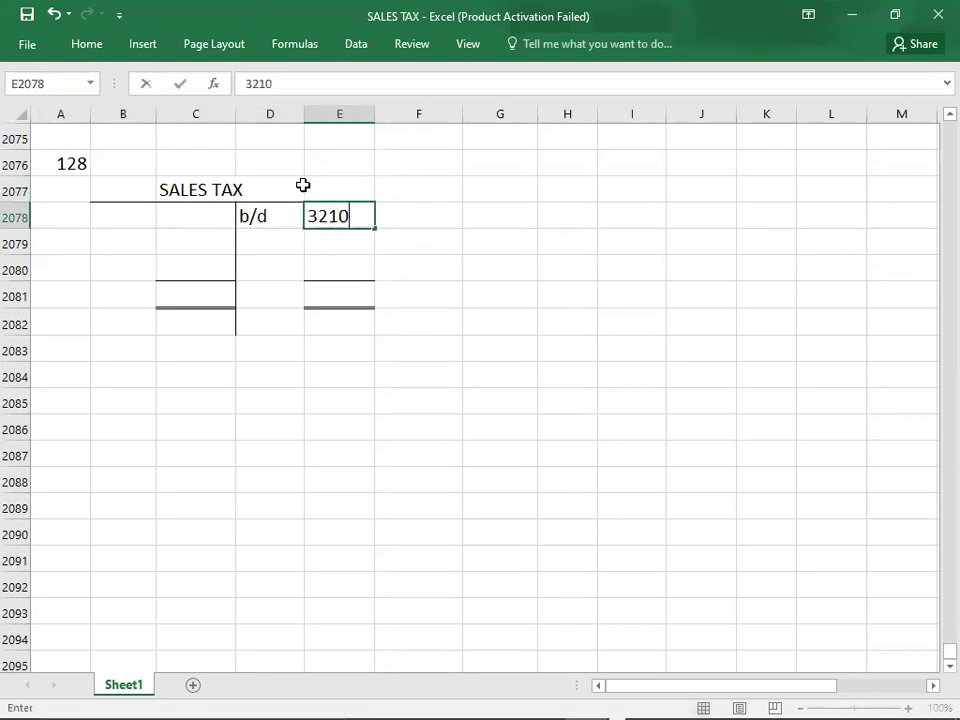
Retype the opening balance label in D2078 in capitals as B/D
key(Left)
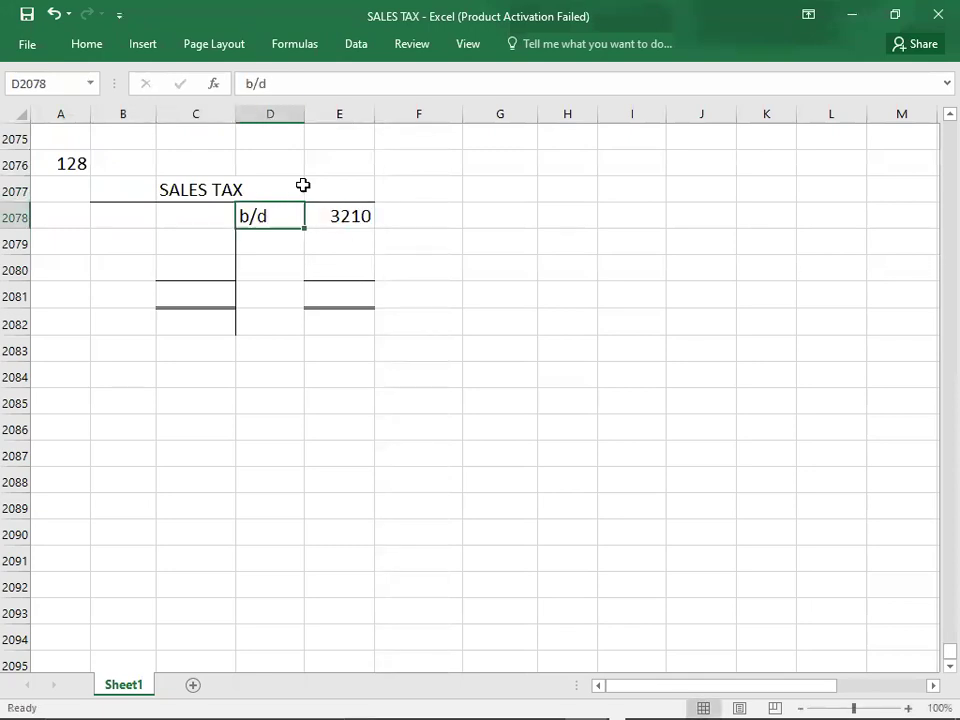
text(B/E)
key(BackSpace)
text(D)
key(Tab)
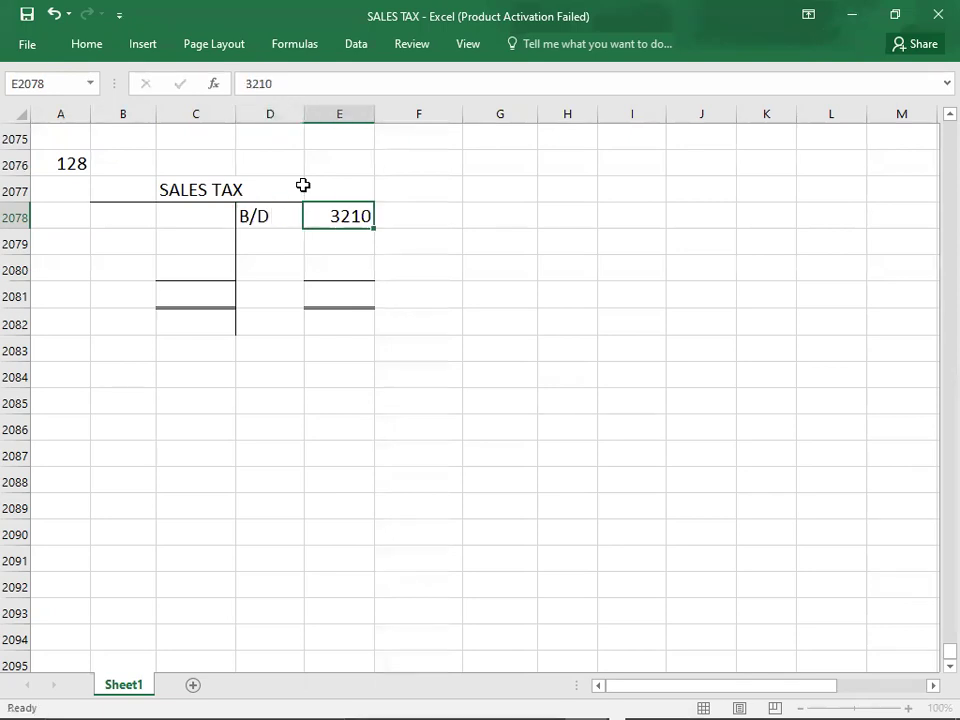
Begin a working in G2078, beside the sales tax account, with the text "OUTPUT TAX ="
key(Right)
key(Right)
key(Right)
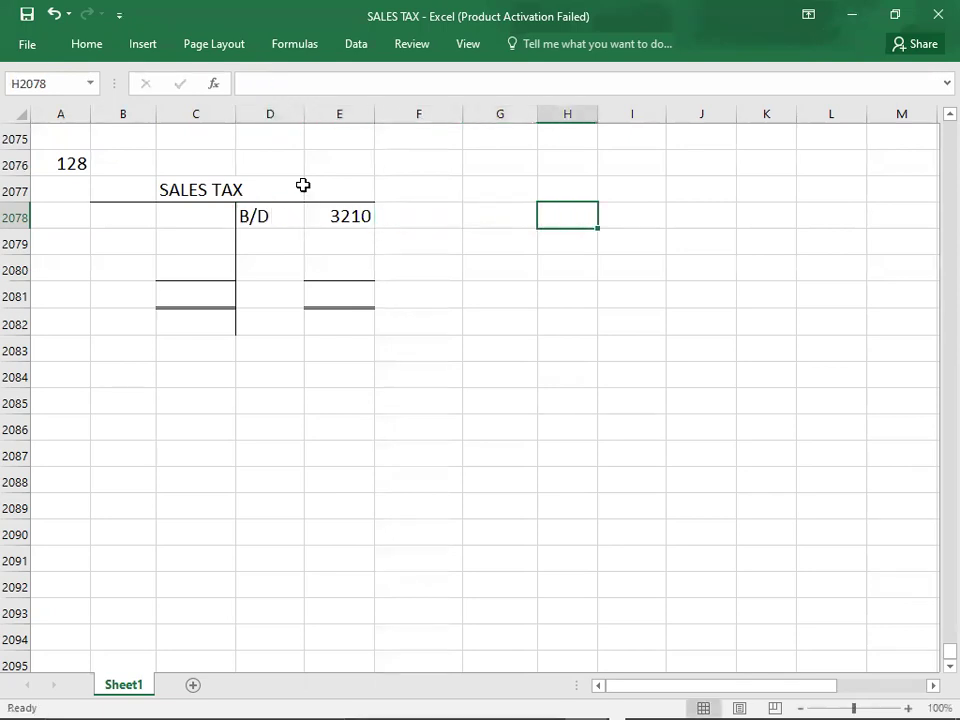
key(Left)
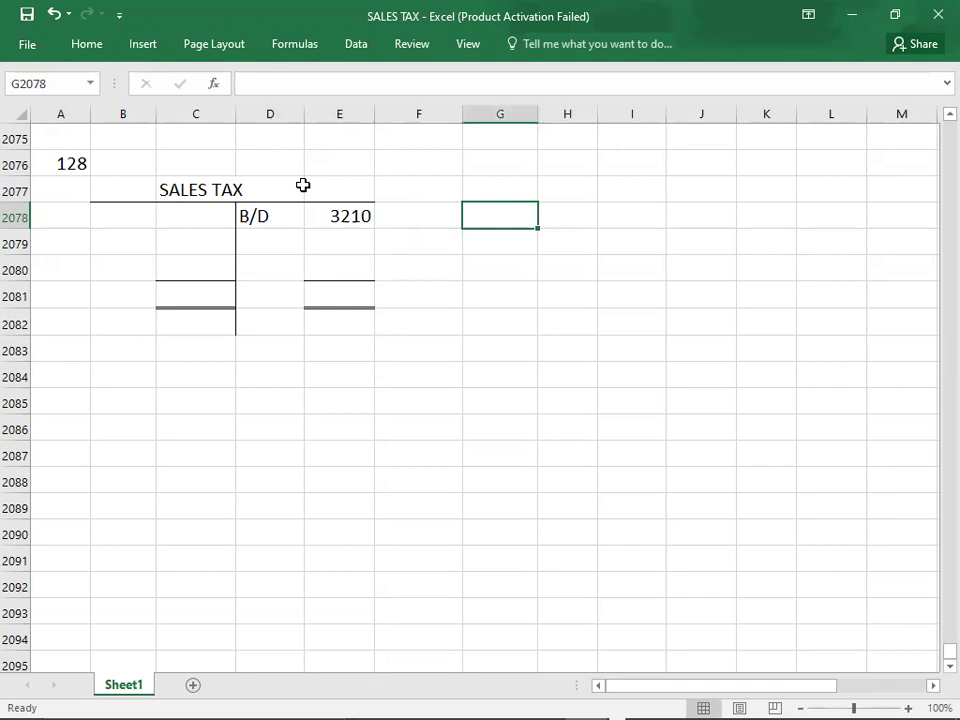
text(V)
key(BackSpace)
text(VAT ON)
key(BackSpace)
key(BackSpace)
key(BackSpace)
key(BackSpace)
key(BackSpace)
key(BackSpace)
text(OUTPUT TAX =)
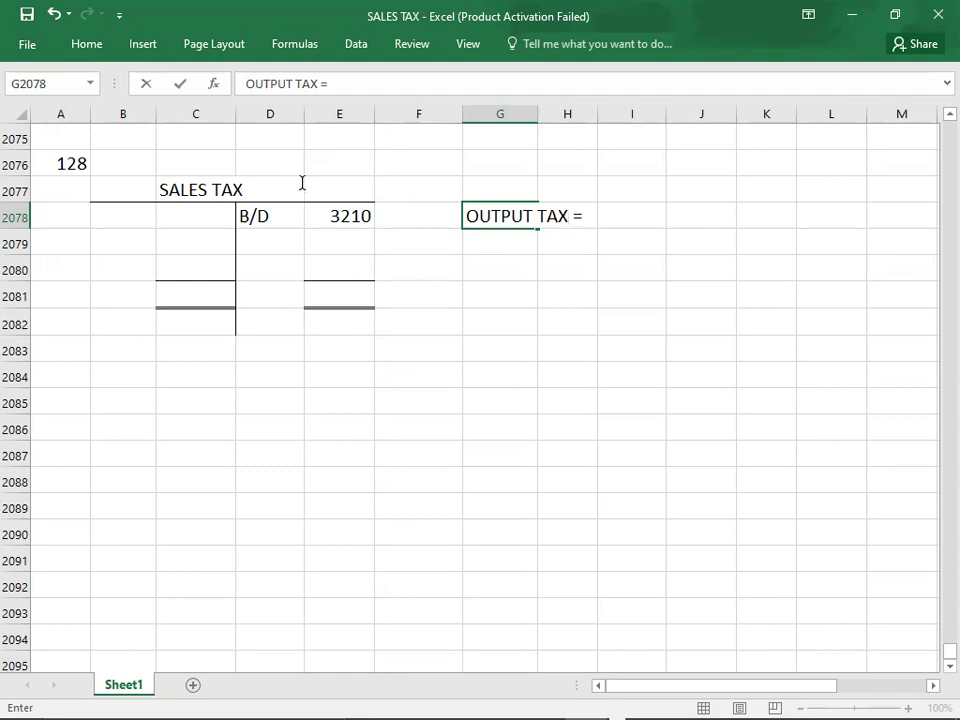
Check the sales figure in question 128 and complete the output tax working as 21700*10/100 = 2170
key(alt+Tab)
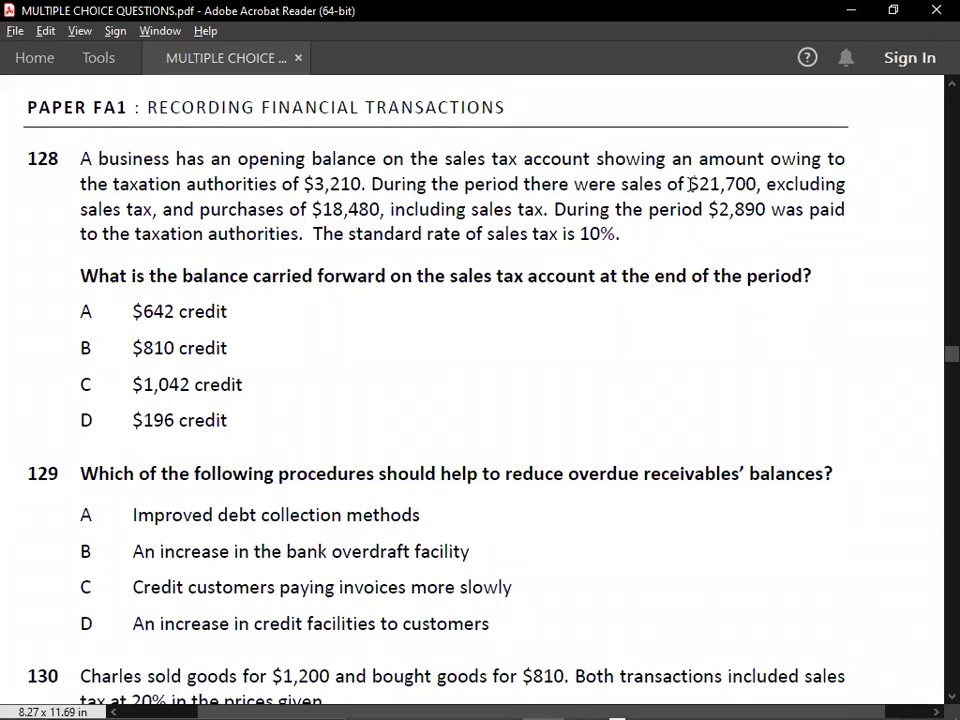
key(alt+Tab)
text(21700*10/)
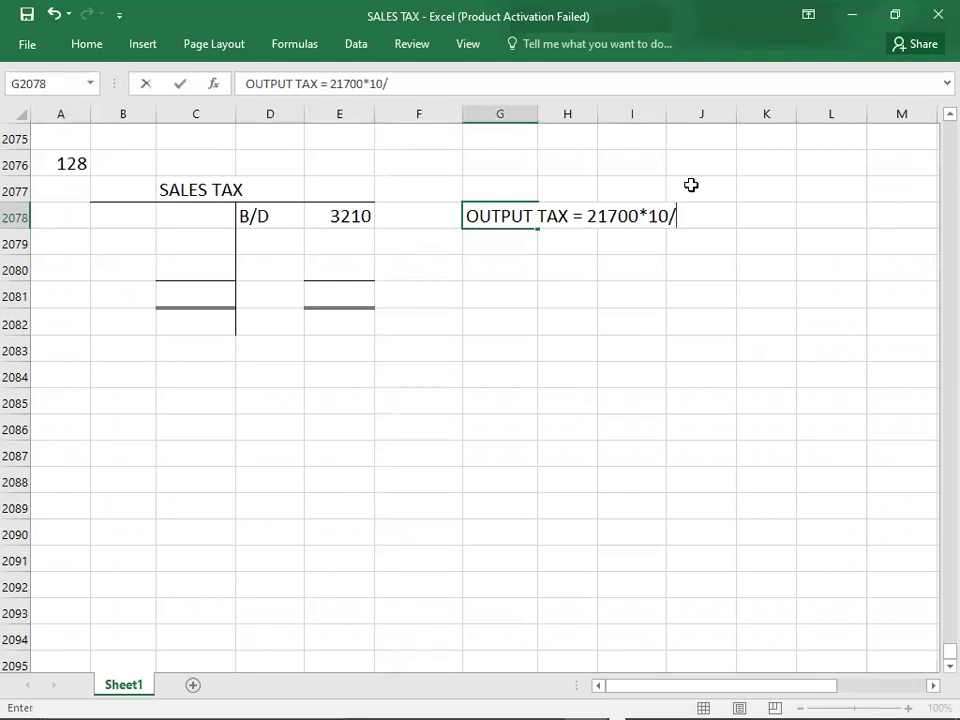
key(alt+Tab)
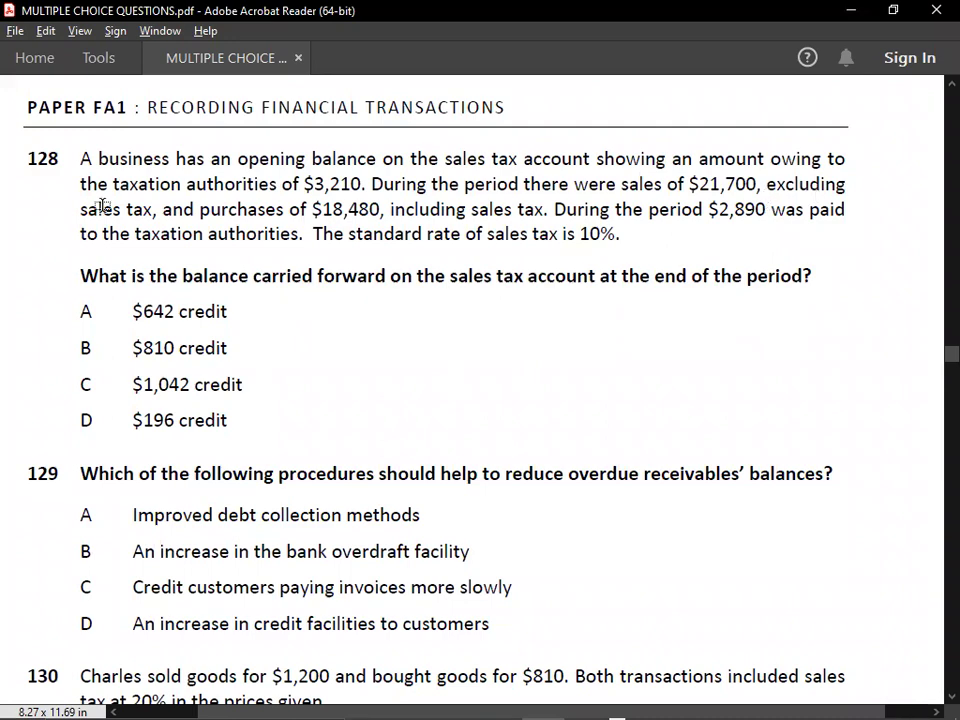
key(alt+Tab)
text(100 =)
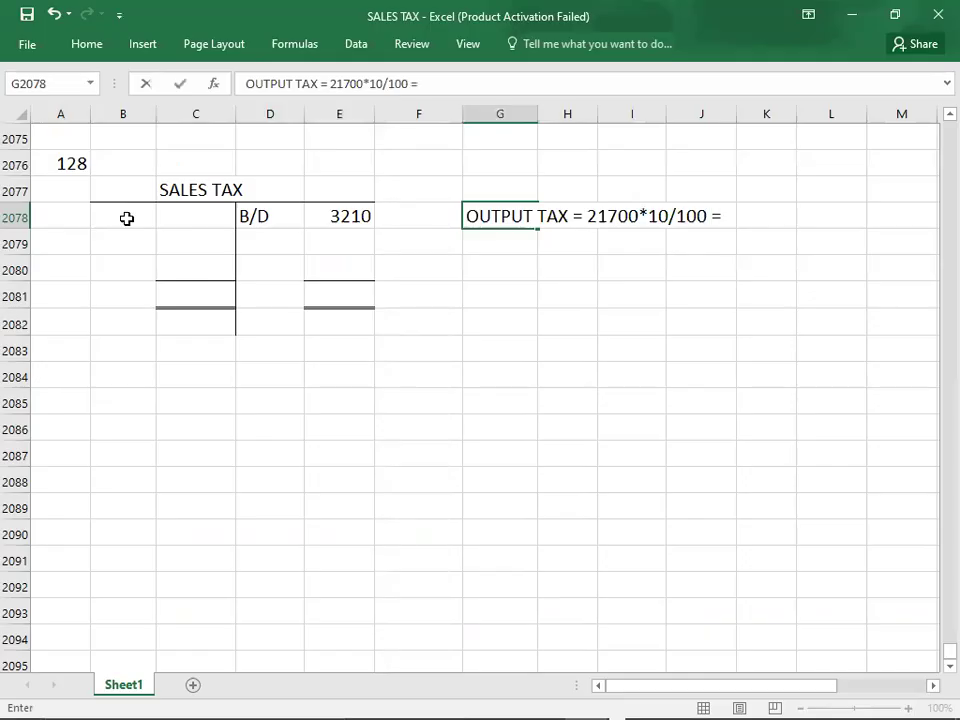
text( 2170)
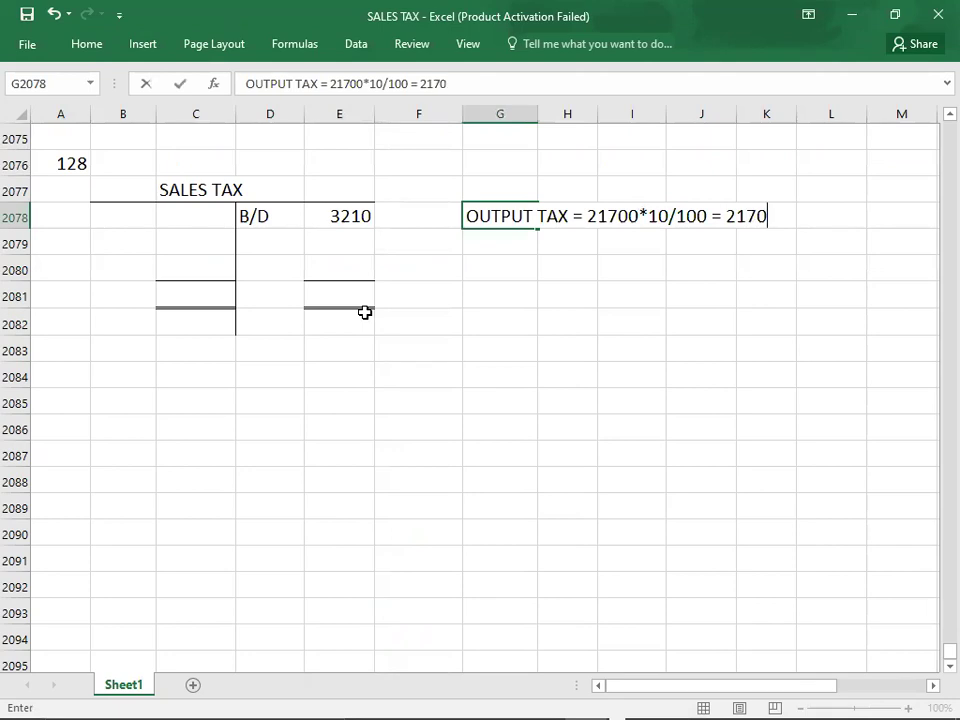
key(Return)
key(Return)
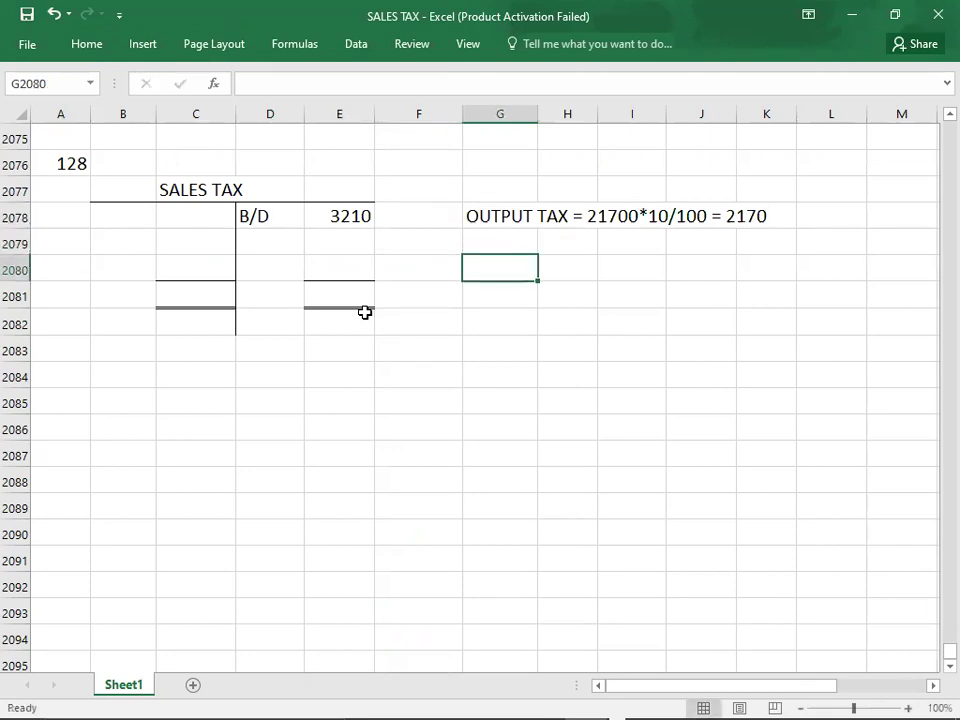
Write the input tax working in G2080 as "INPUT TAX = 18480*10/110 = 1680", taking the purchases figure from question 128
text(INPUT TAX =)
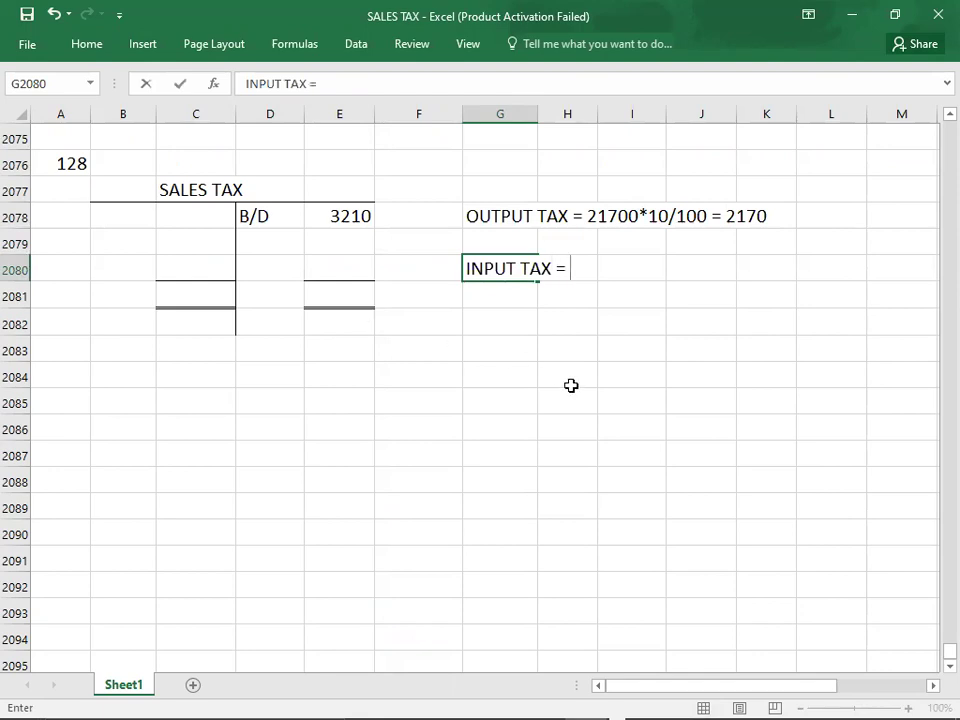
key(alt+Tab)
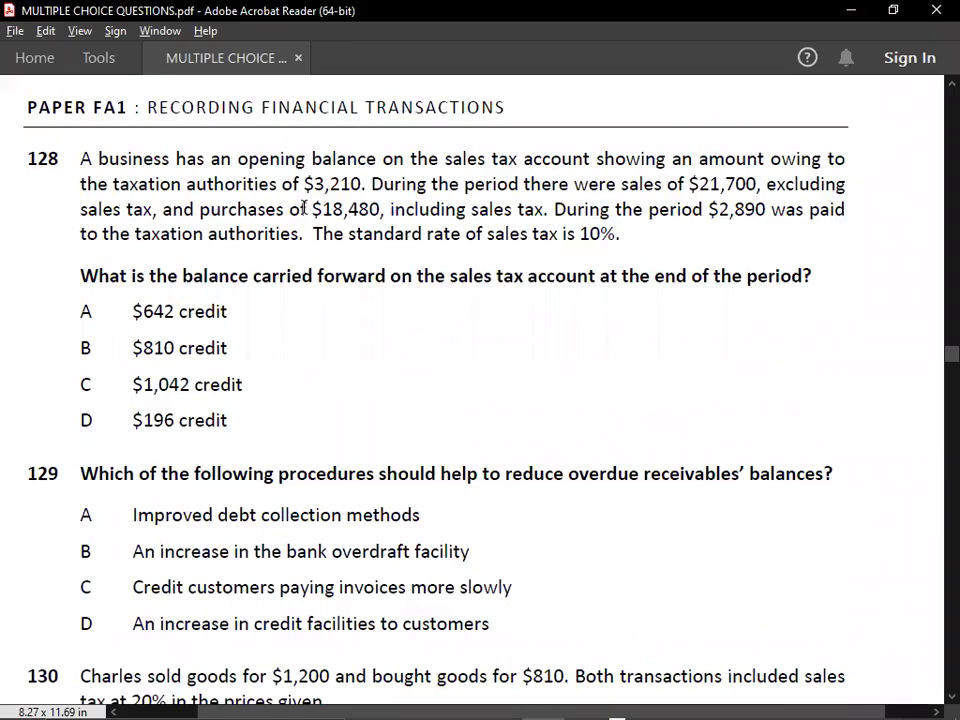
key(alt+Tab)
text(18480)
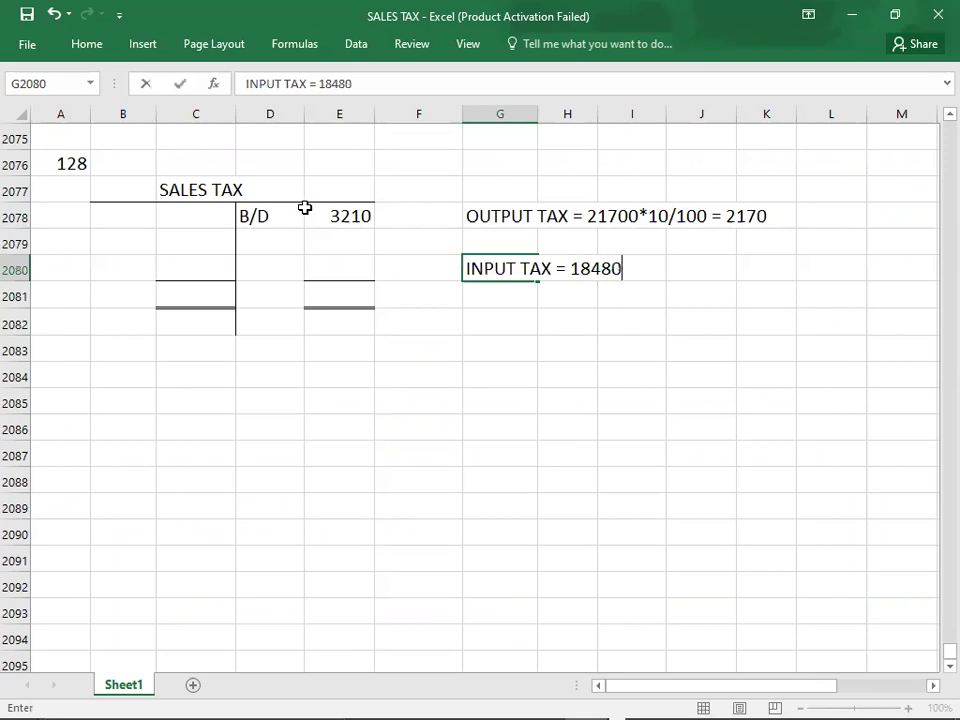
text(*10/)
key(alt+Tab)
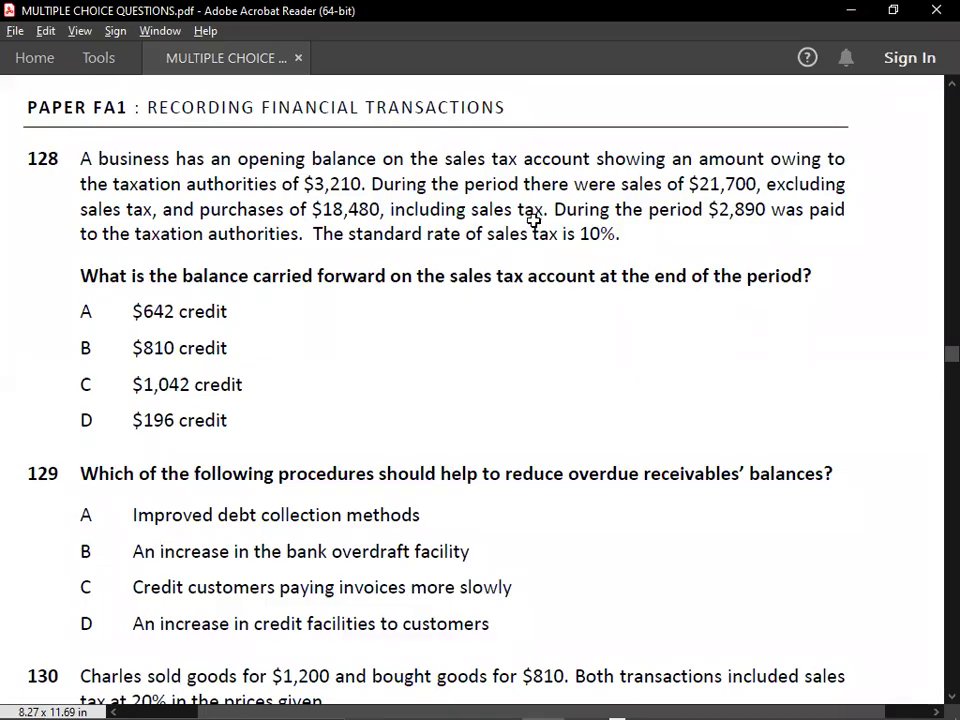
key(alt+Tab)
text(110 =)
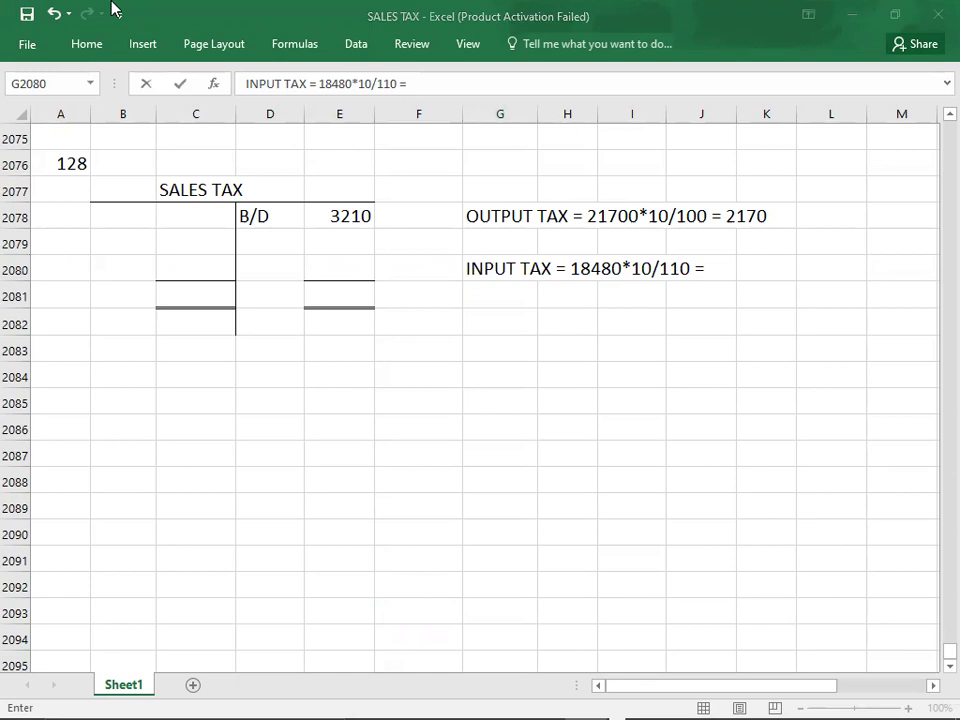
click(490, 270)
text(1680)
key(Return)
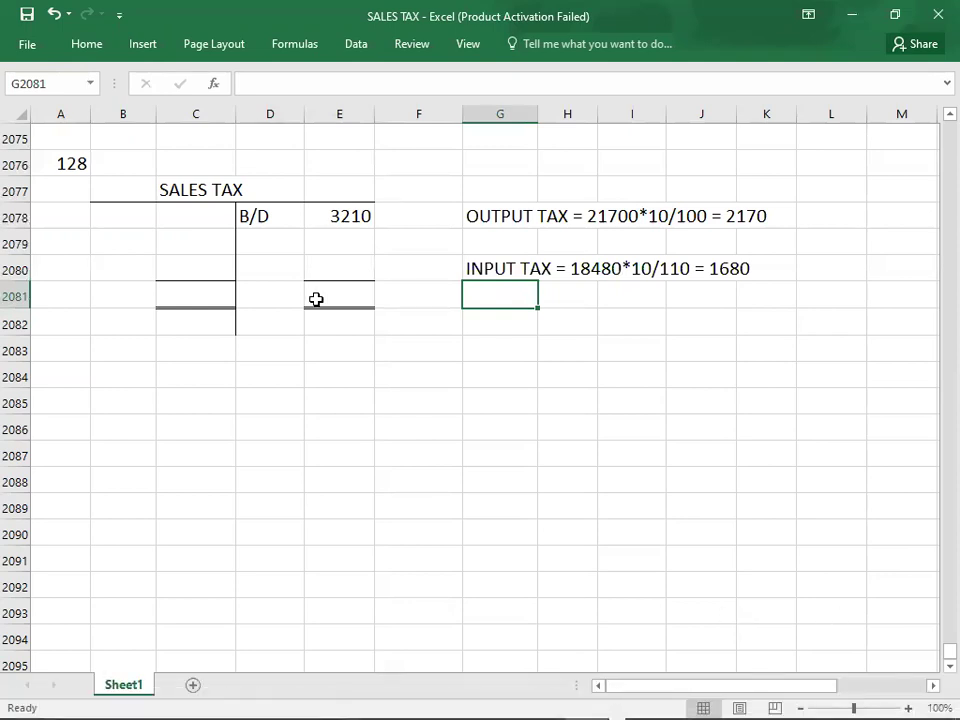
Post the output tax 2170 to credit cell E2079 and the input tax 1680 to debit cell C2078
click(335, 240)
text(2170)
key(Left)
key(Left)
key(Left)
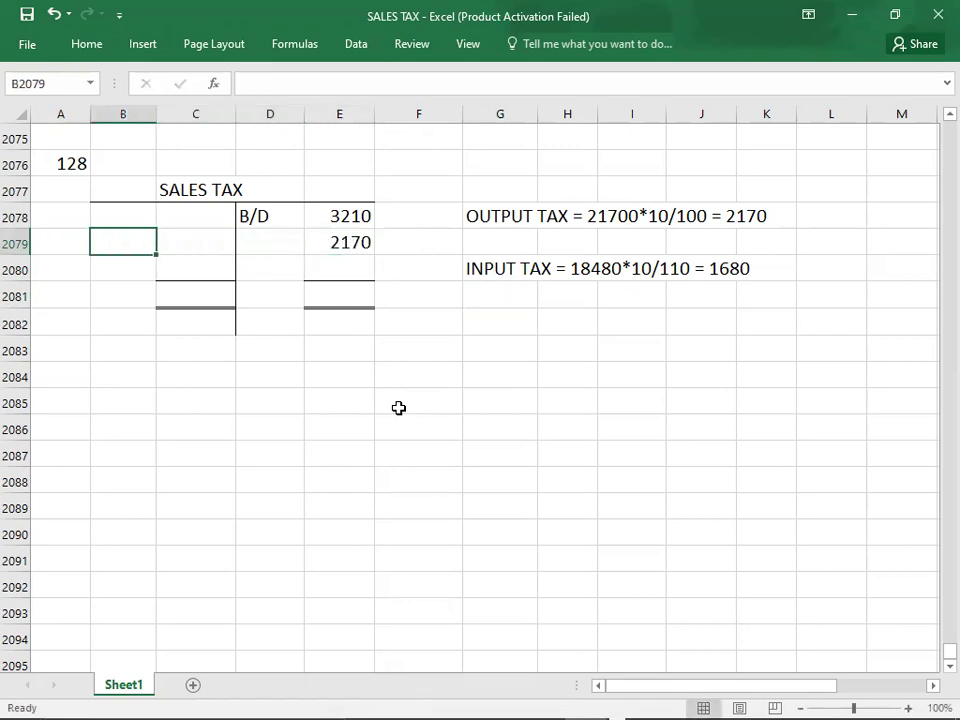
key(Up)
key(Right)
text(1680)
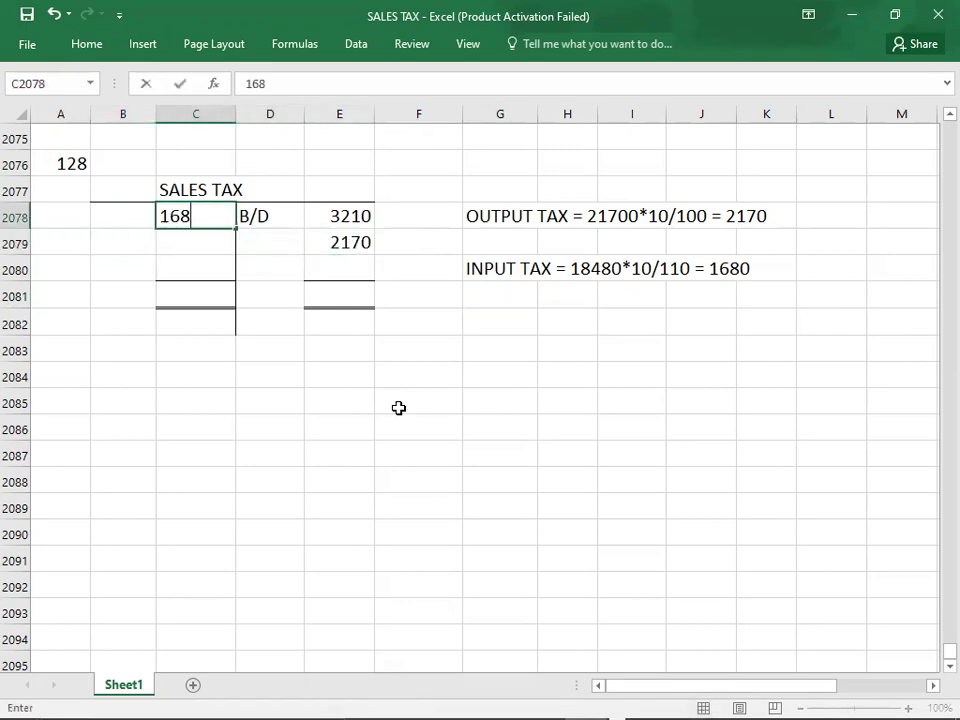
key(Return)
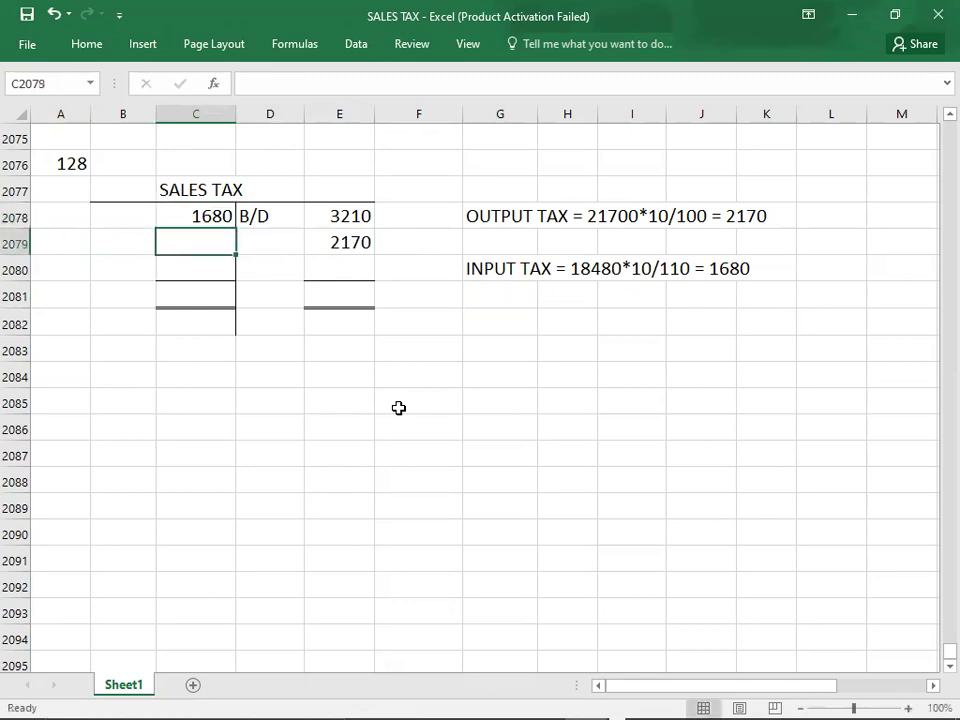
Look up the amount paid to the tax authorities in question 128 and post 2890 to debit cell C2079
key(alt+Tab)
key(alt+Tab)
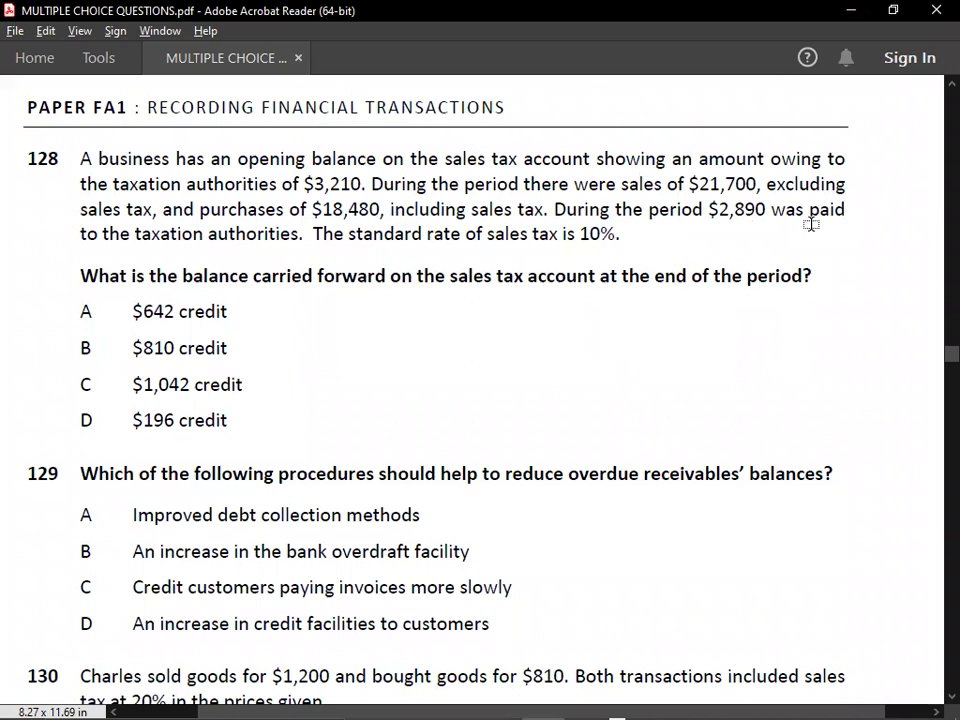
key(alt+Tab)
text(2890)
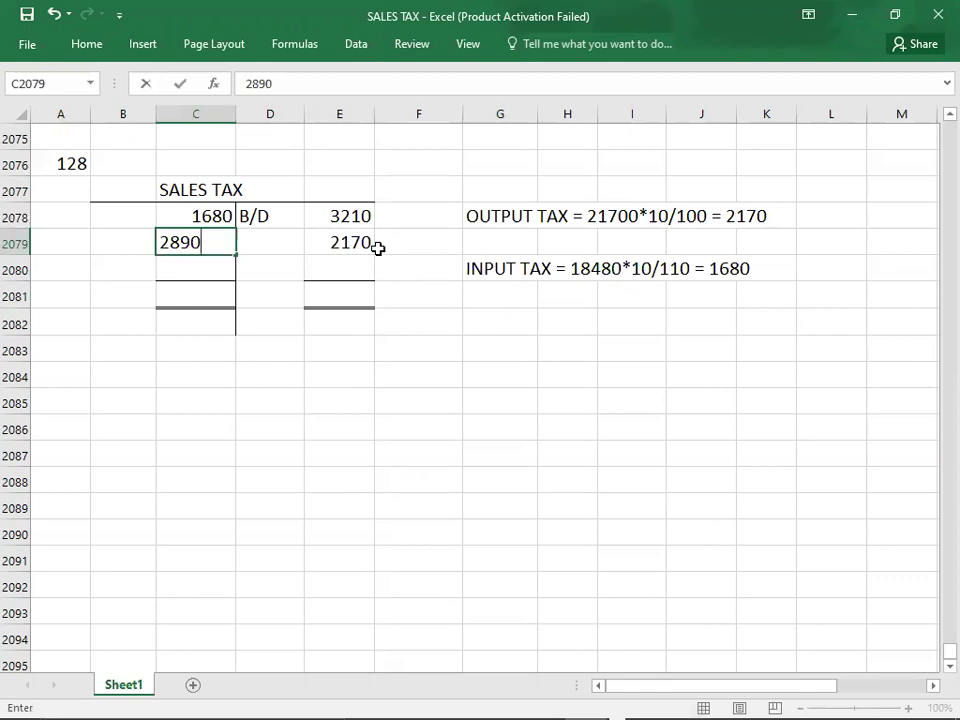
key(Return)
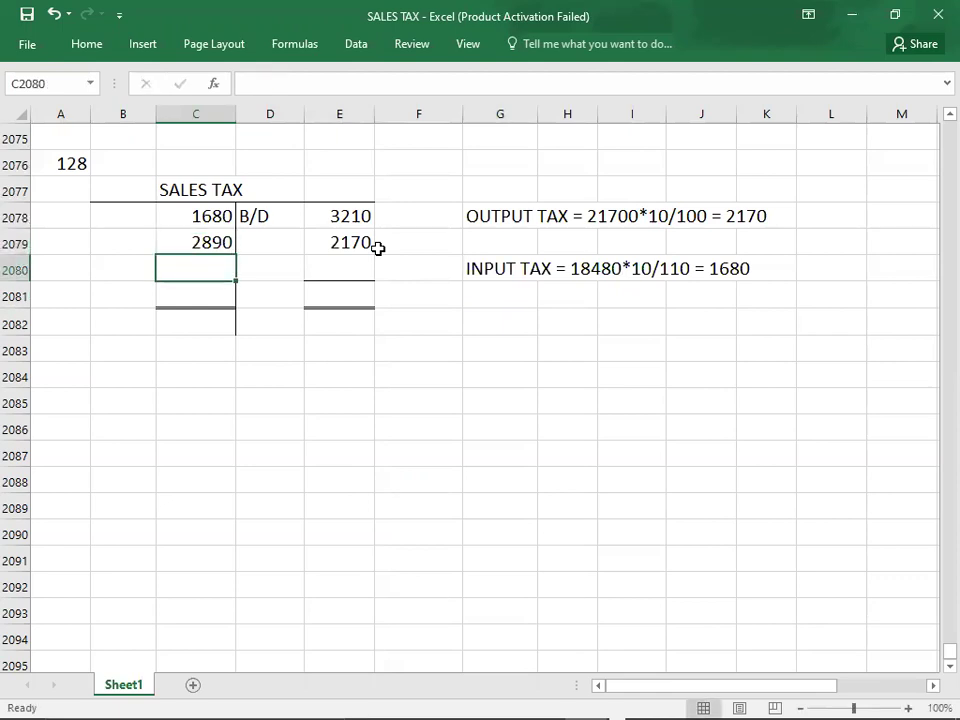
Add up the two credit amounts and enter 5380 as the credit side total in E2081
click(221, 489)
key(Right)
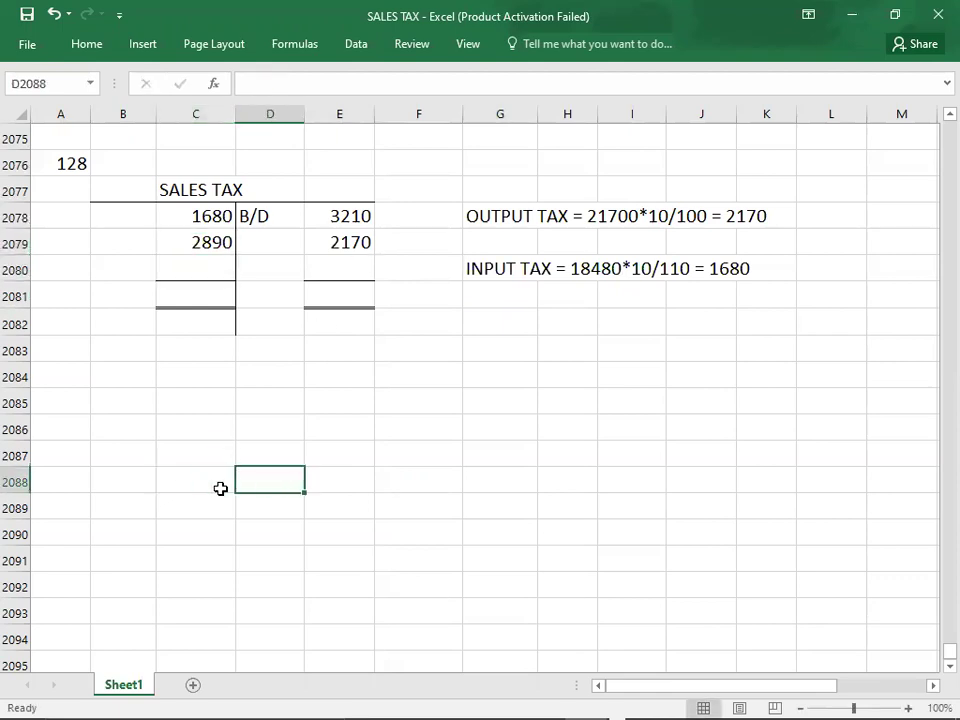
key(Right)
key(Up)
key(Up)
key(Up)
key(Up)
key(Up)
key(Up)
key(Up)
key(Up)
key(Up)
key(Up)
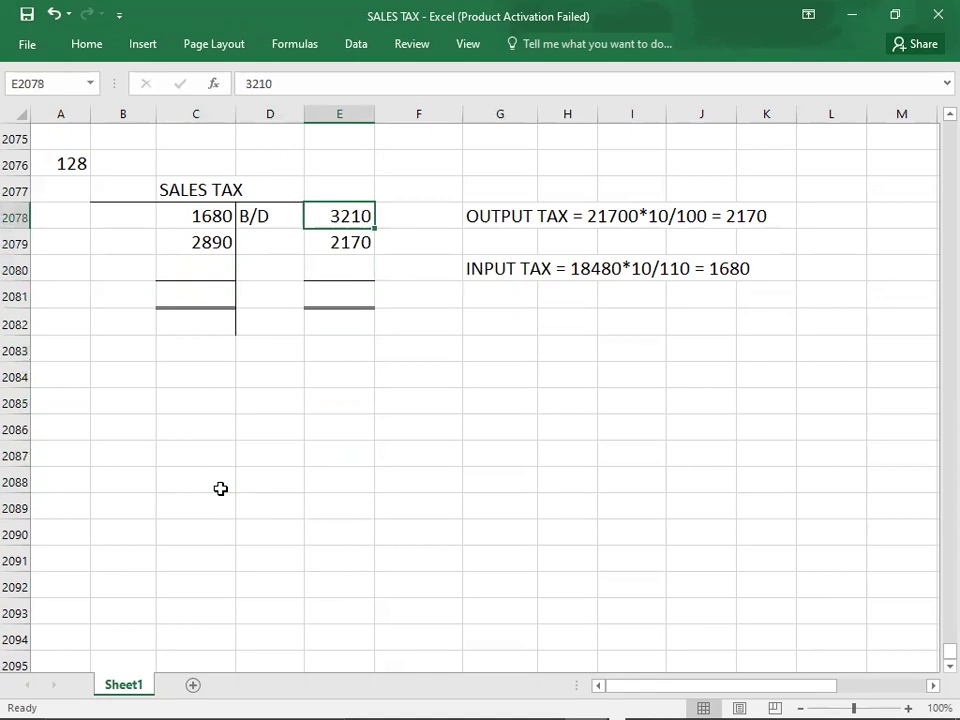
key(shift+Down)
key(Down)
key(Down)
key(Down)
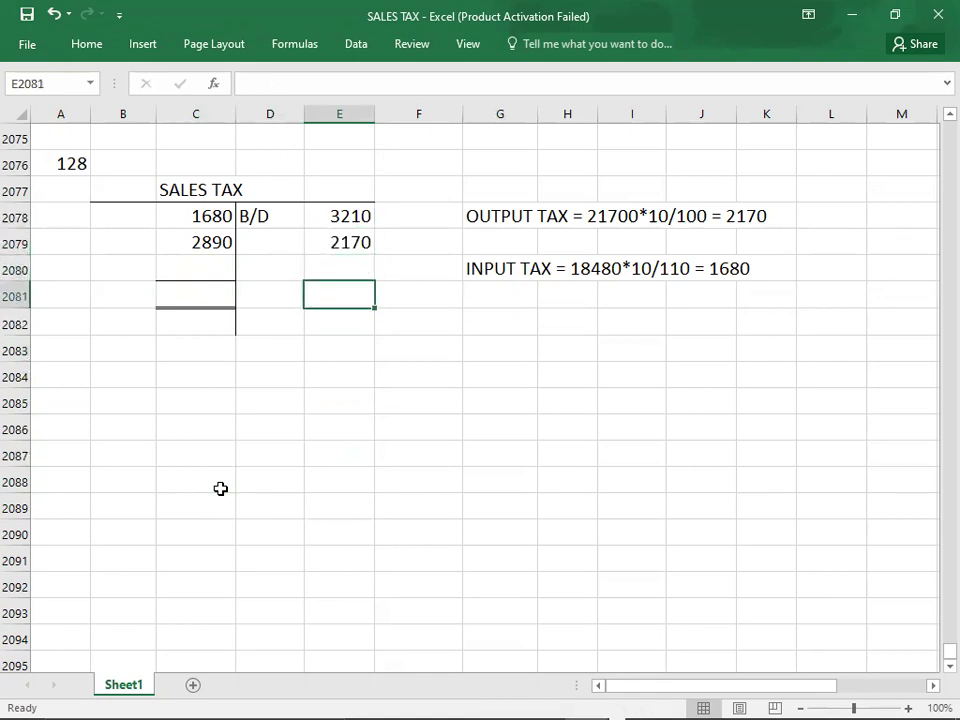
text(5380)
Enter the matching total 5380 on the debit side in C2081
key(Left)
key(Left)
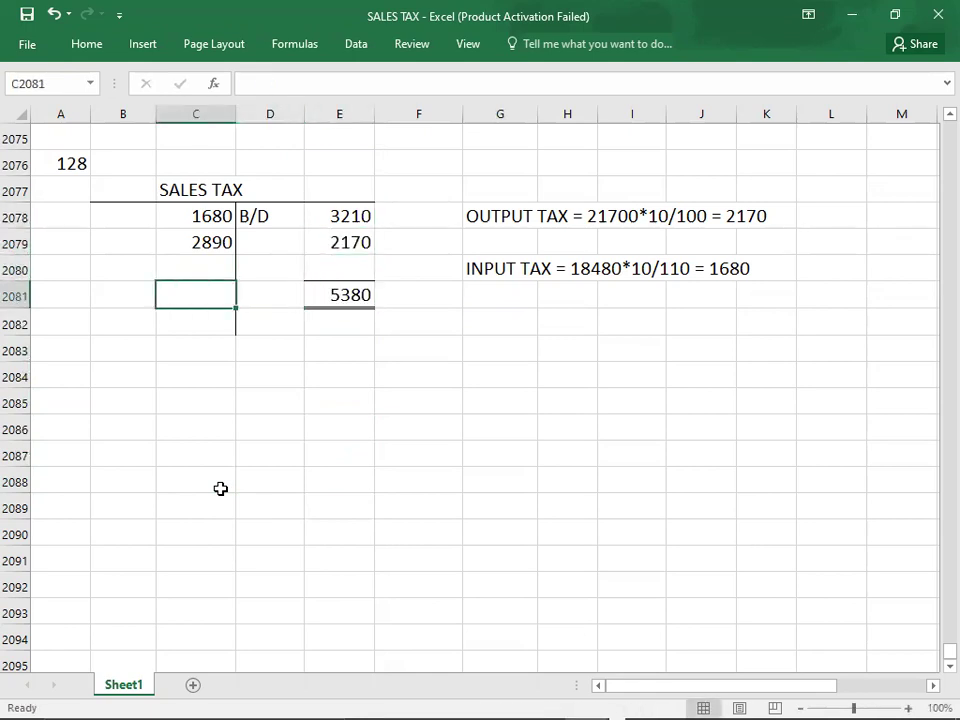
text(5380)
key(Up)
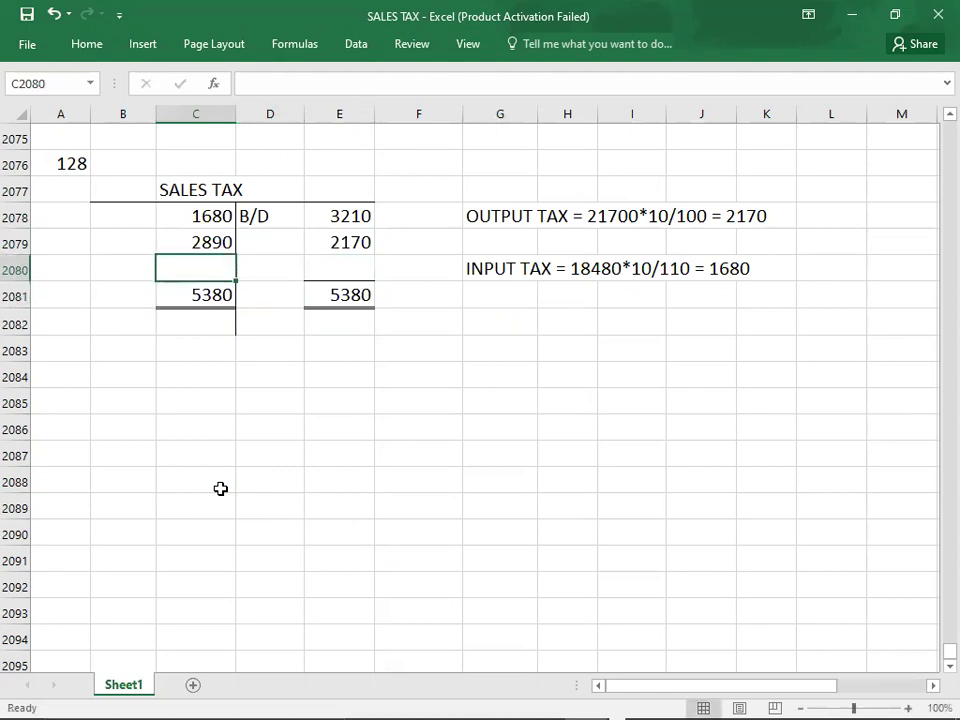
Enter the closing balance on the debit side in row 2080 with the label C/D and the amount 810
key(Left)
text(C/D)
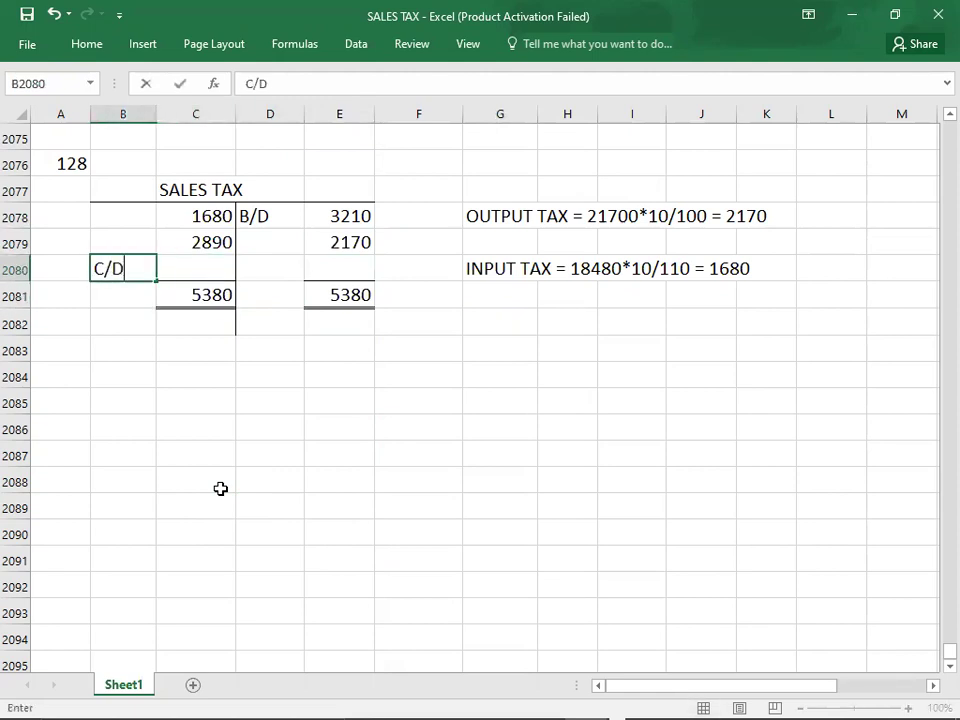
key(Right)
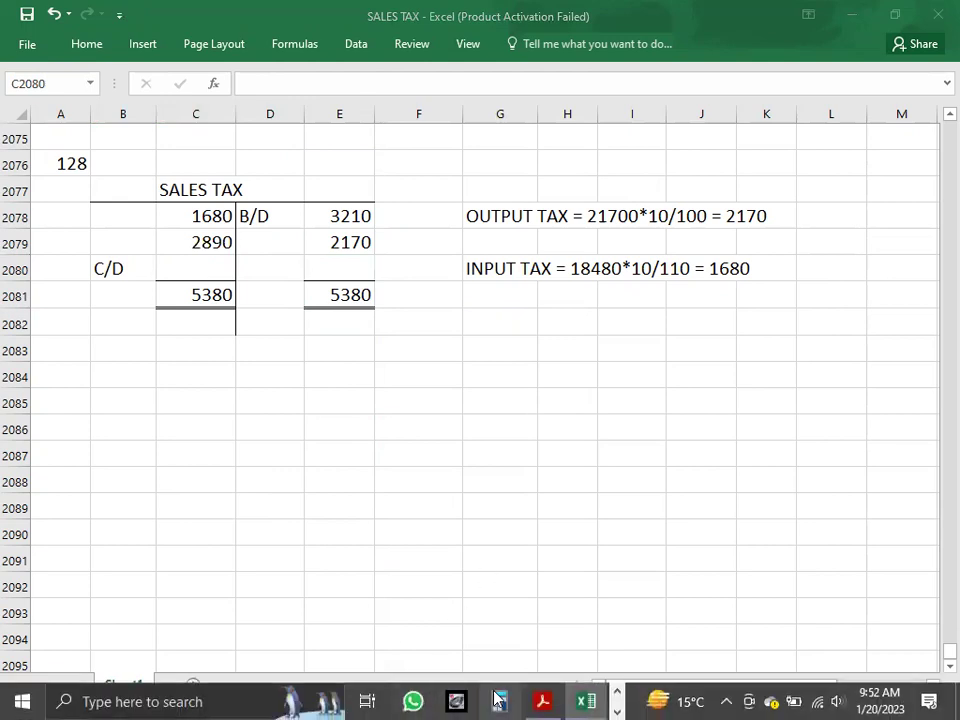
click(193, 266)
text(810)
key(Return)
Bring the balance down below the totals on the credit side with the label B/D and the amount 810
key(Down)
key(Right)
text(B/D)
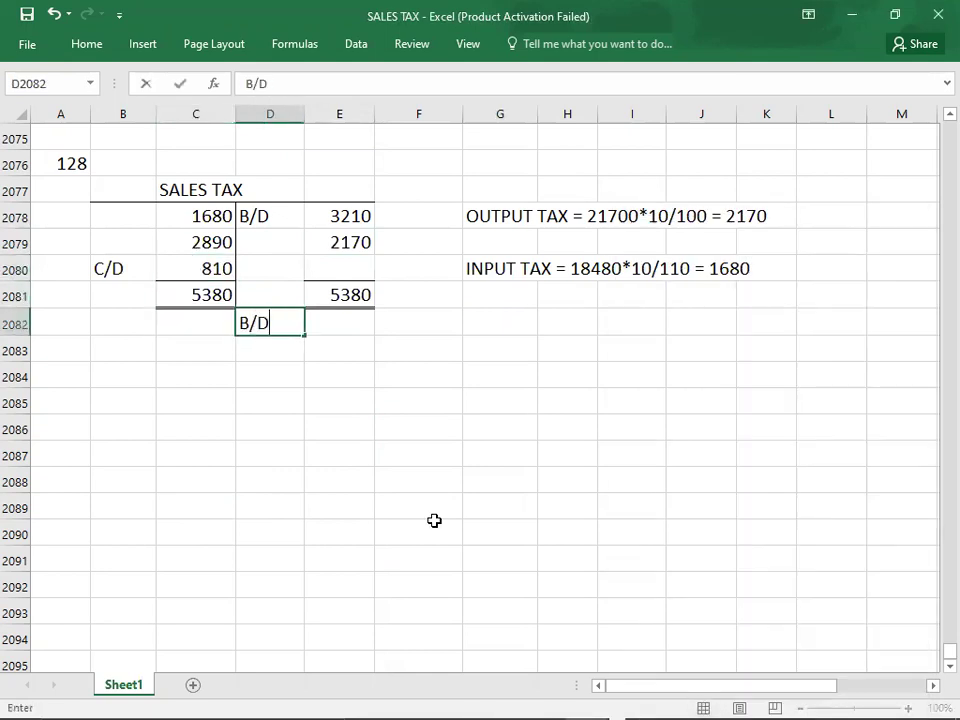
key(Tab)
text(810)
key(Return)
key(Left)
key(Left)
key(Left)
key(alt+Tab)
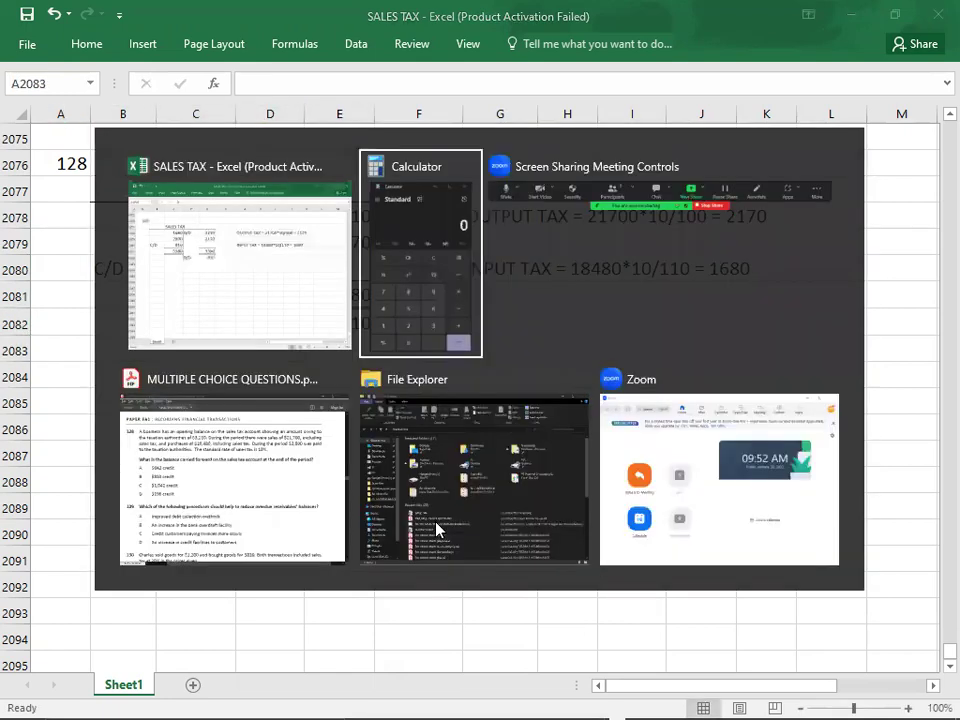
key(alt+Tab)
key(alt+Tab)
key(alt+Tab)
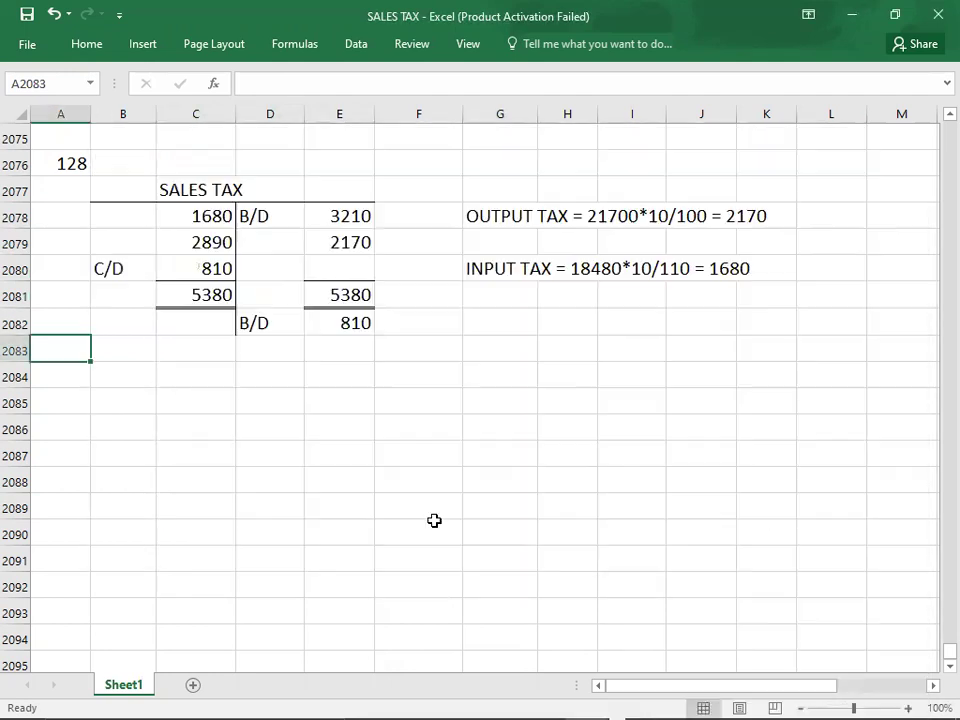
Review the debit side amounts above the 5380 total in column C of the sales tax account
click(184, 309)
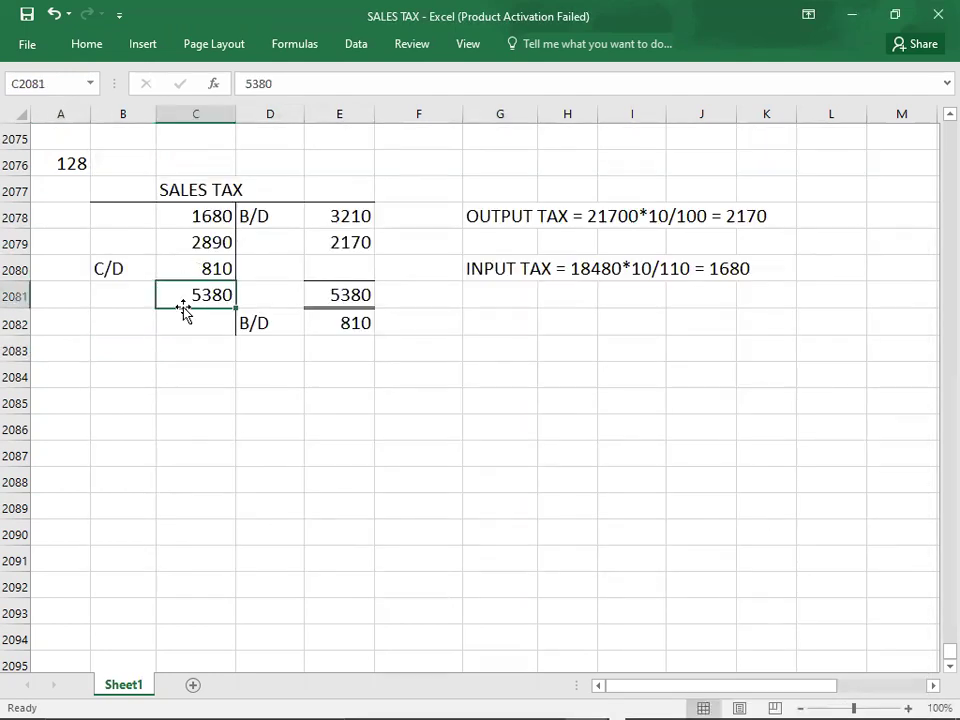
key(Up)
key(shift+Up)
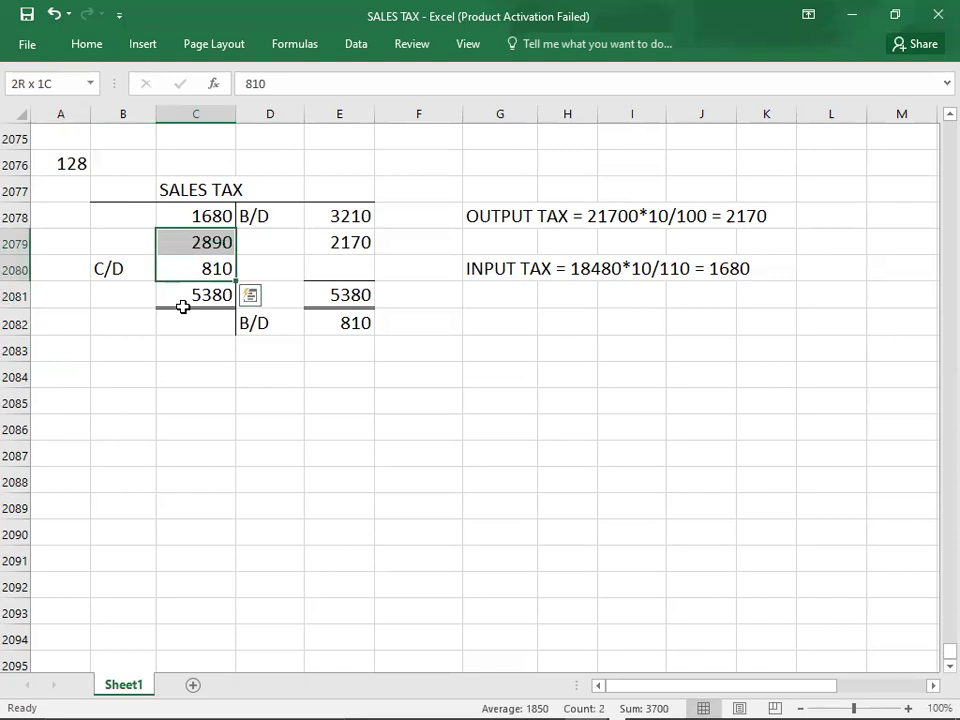
key(Up)
key(shift+Up)
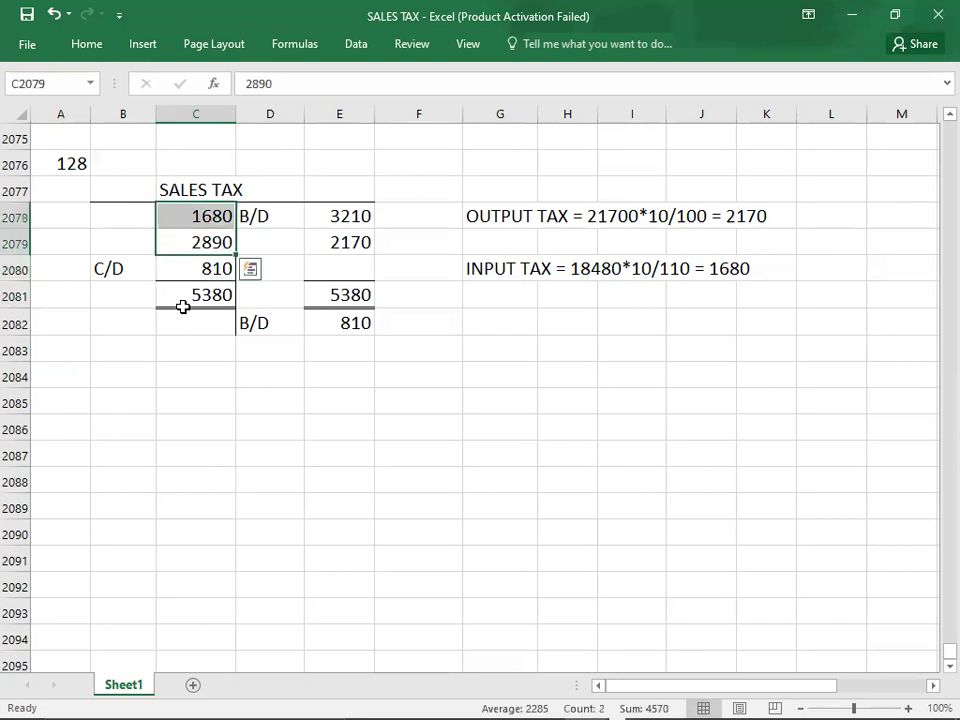
click(183, 305)
key(Up)
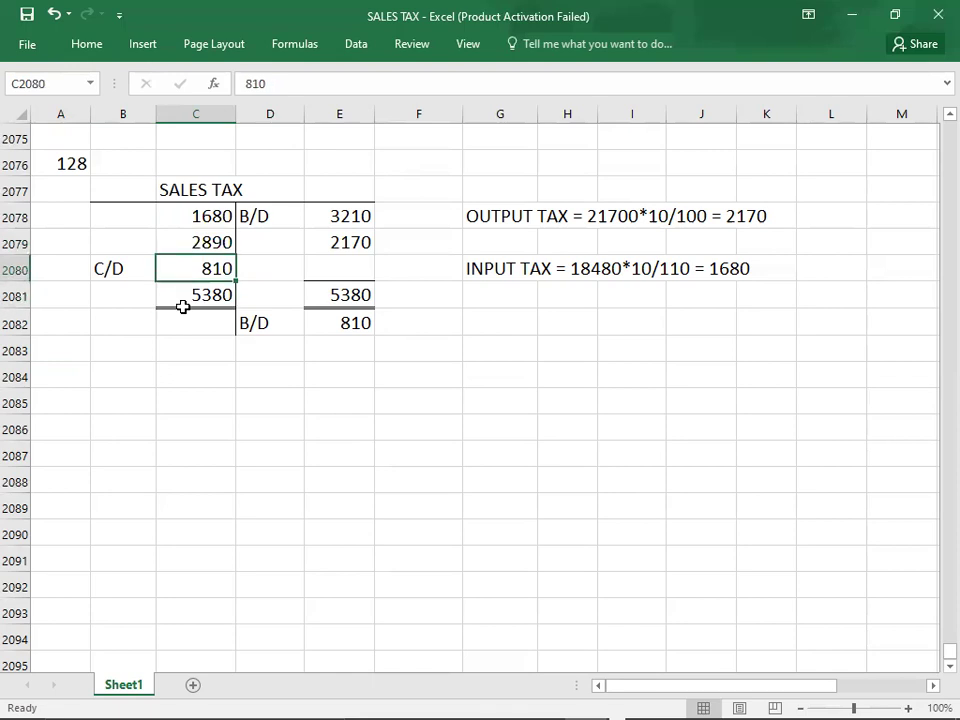
Check the answer options of question 128 in the PDF and record answer B in A2077 of the Excel sheet
click(47, 193)
key(alt+Tab)
key(alt+Tab)
key(alt+Tab)
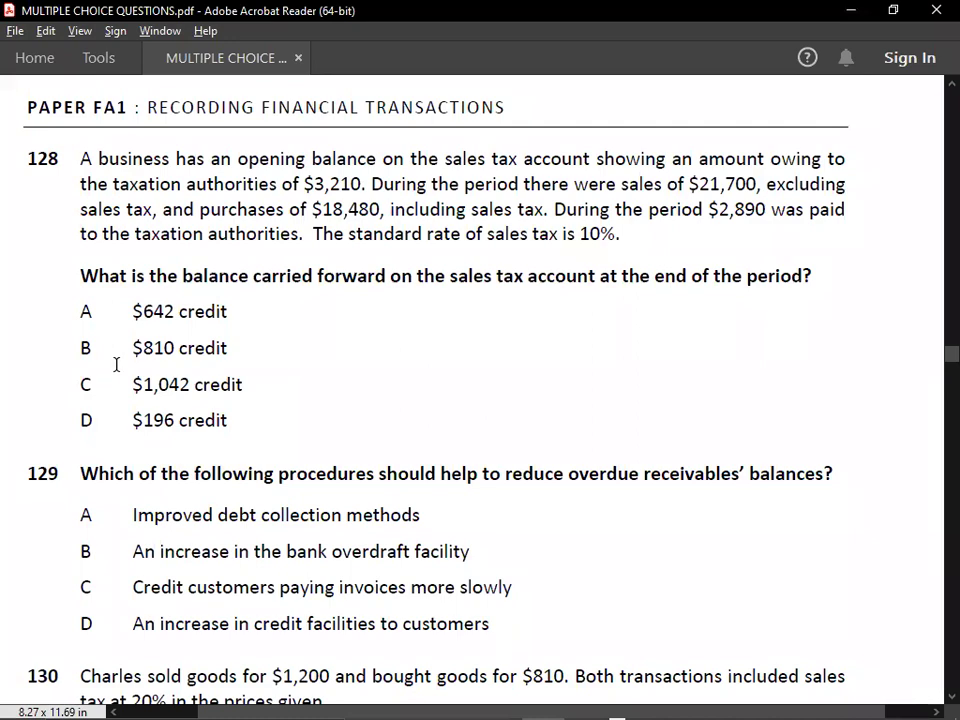
key(alt+Tab)
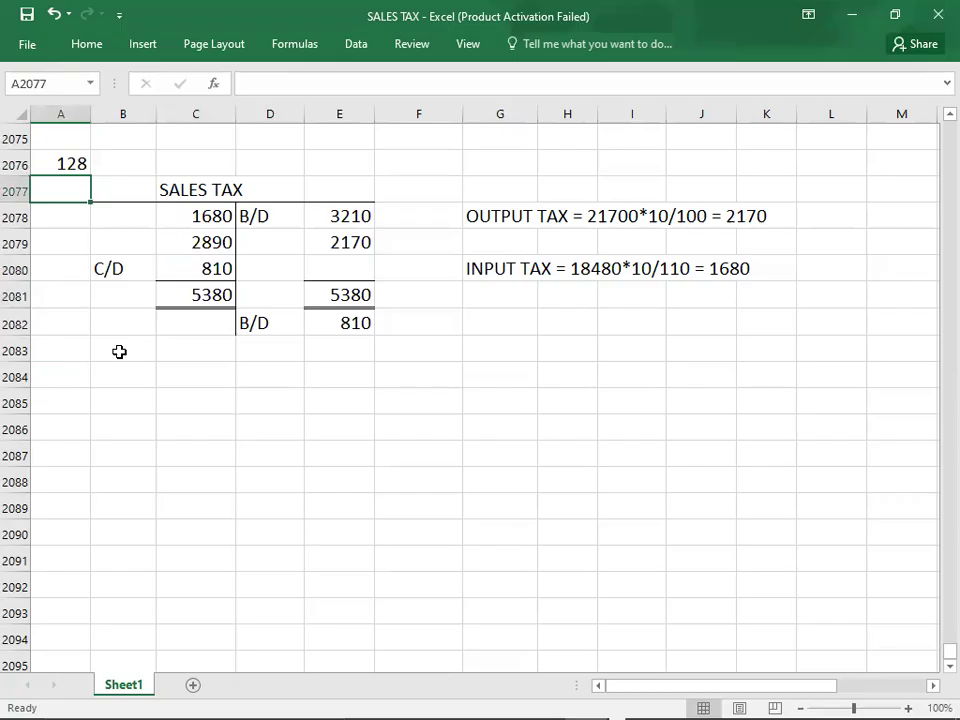
text(B)
key(Return)
Enter the question number 129 in A2084, below the sales tax account
key(Down)
key(Down)
key(Down)
key(Down)
key(Down)
key(Down)
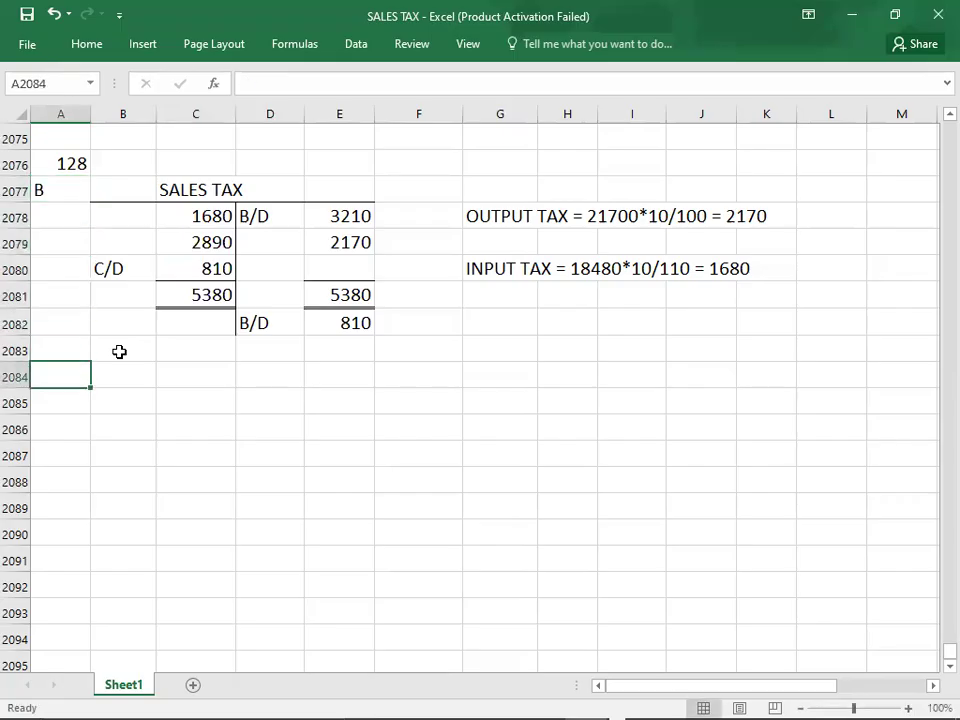
text(19)
key(BackSpace)
text(29)
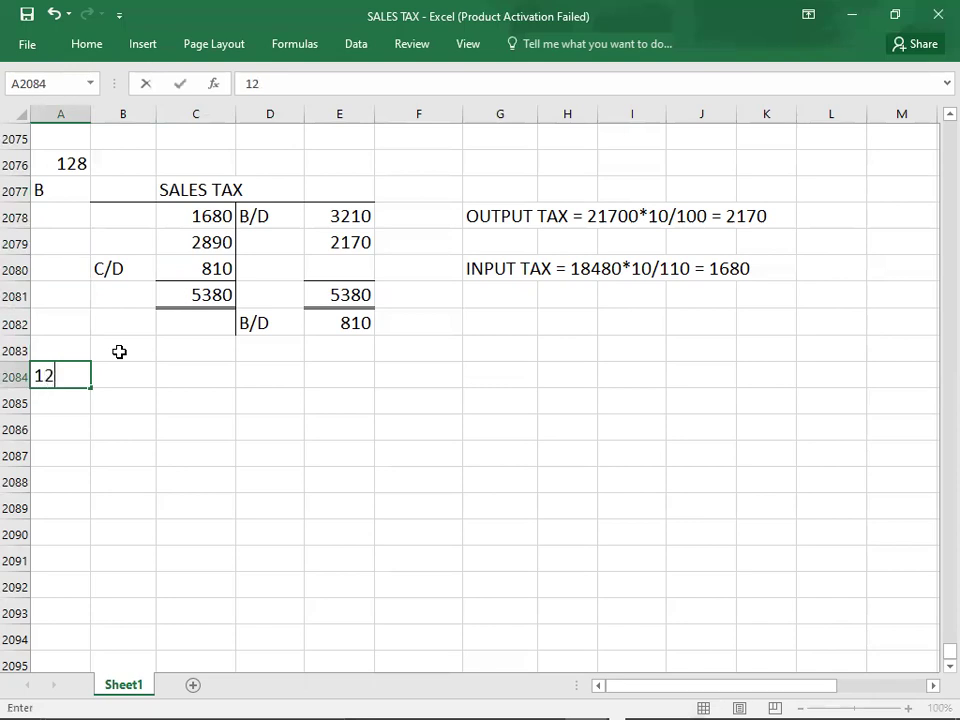
key(Return)
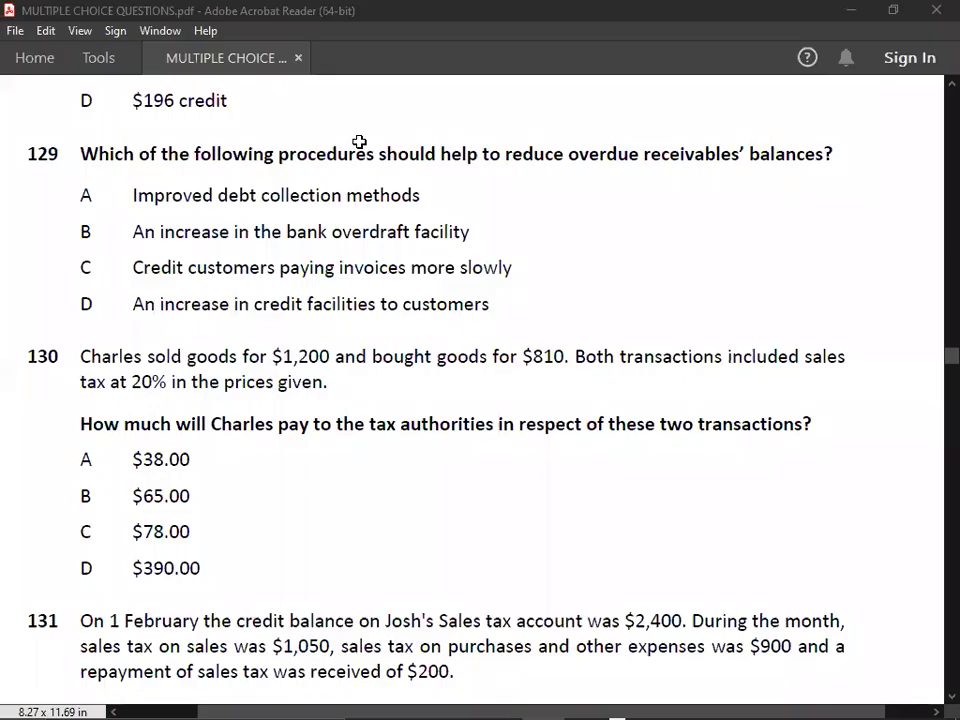
Read question 129 in the PDF and record answer A beside its number in B2084 of the Excel sheet
click(167, 58)
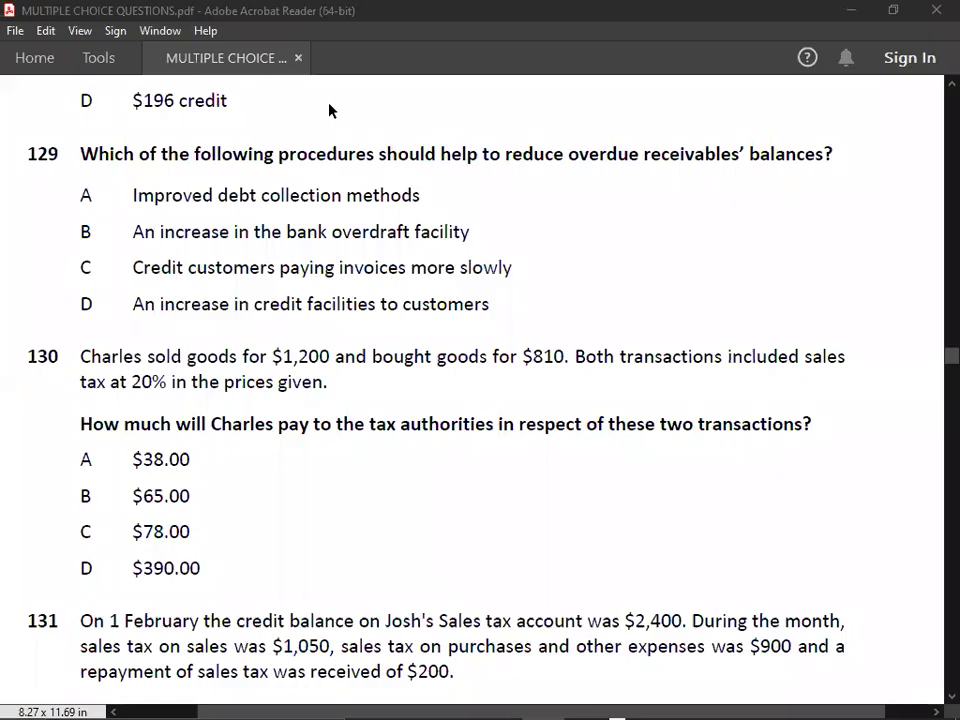
click(330, 109)
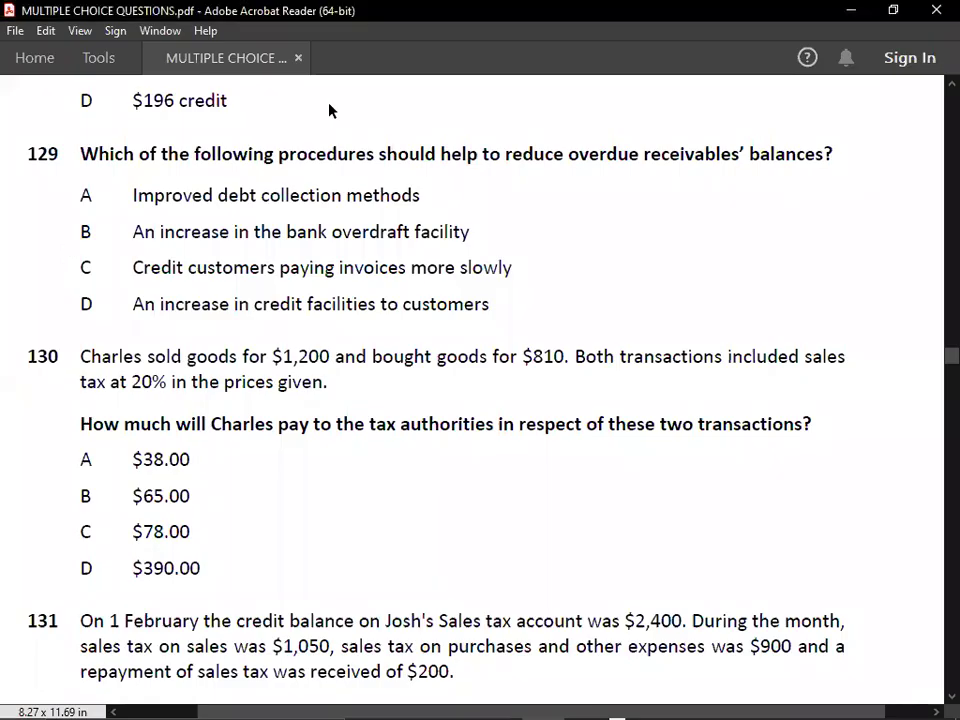
key(alt+Tab)
key(Tab)
key(Return)
key(Up)
key(Right)
text(A)
key(Return)
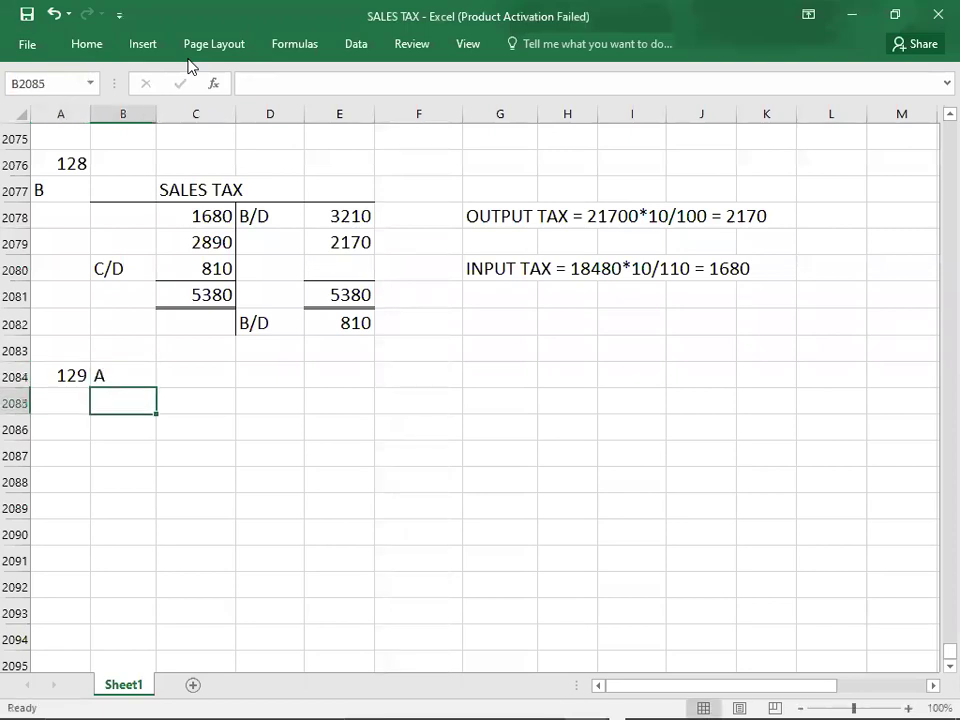
Enter the question number 130 in A2086
key(Down)
key(Left)
text(130)
key(Return)
key(Up)
key(Right)
key(Left)
Switch to the PDF and read question 130 about the sales tax on the two transactions
key(alt+Tab)
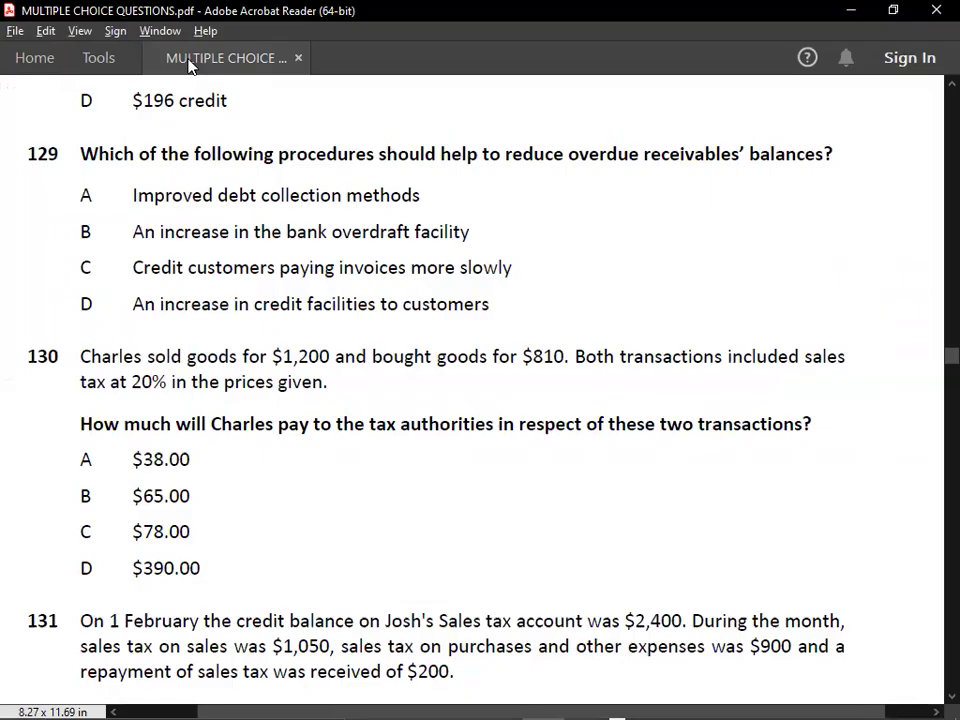
scroll(3, 229, down, 3)
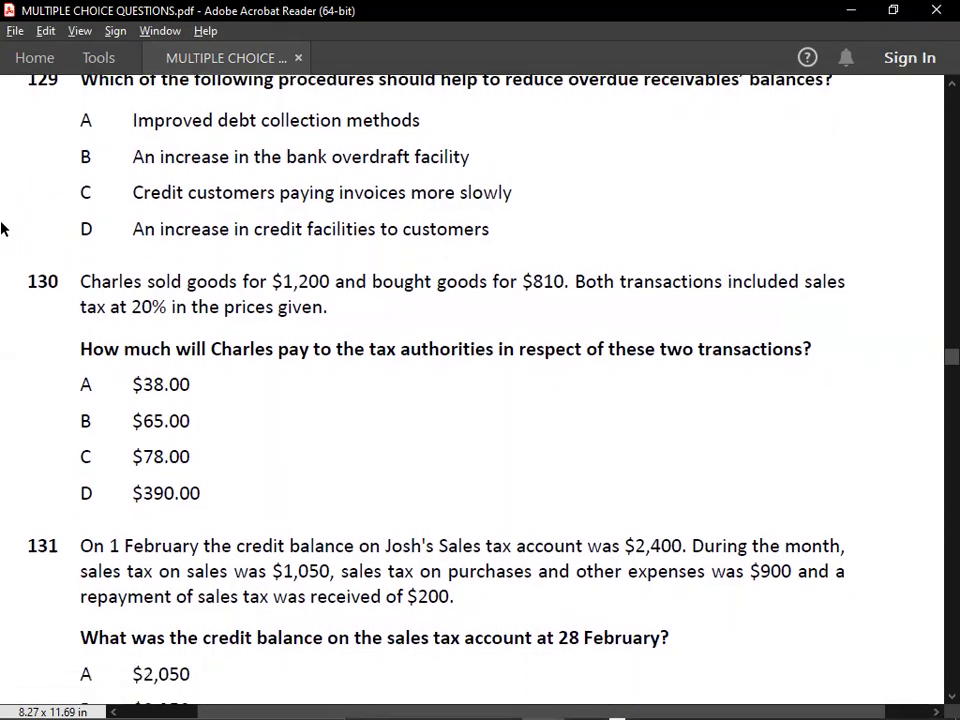
scroll(3, 229, down, 2)
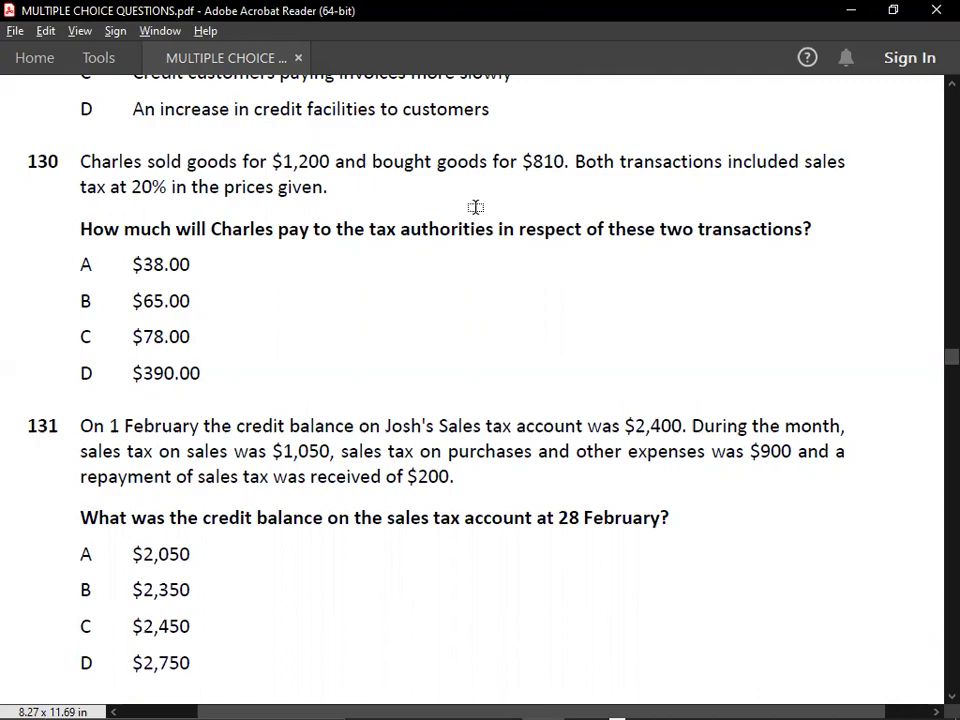
Return to Excel and select B2087 with the empty rows below question 130 in view
key(alt+Tab)
key(Down)
key(Right)
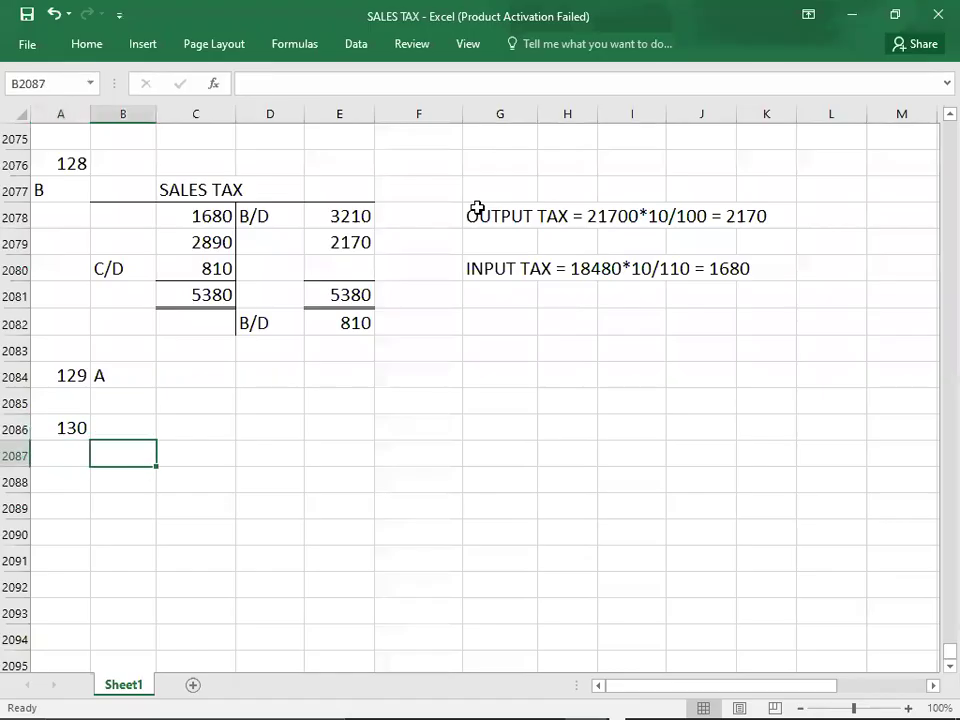
key(Down)
key(Down)
key(Down)
key(Down)
key(Down)
key(Down)
key(Down)
key(Down)
key(Down)
key(Down)
key(Down)
key(Down)
key(Down)
key(Down)
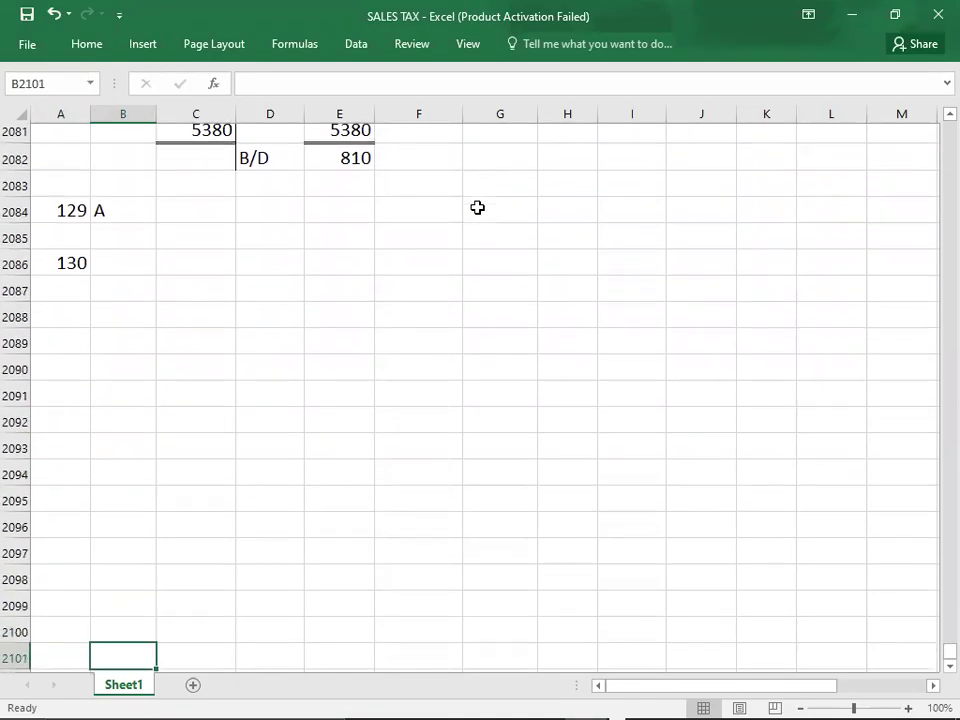
key(Up)
key(Up)
key(Up)
key(Up)
key(Up)
key(Up)
key(Up)
key(Up)
key(Up)
key(Up)
key(Up)
key(Up)
key(Up)
key(Up)
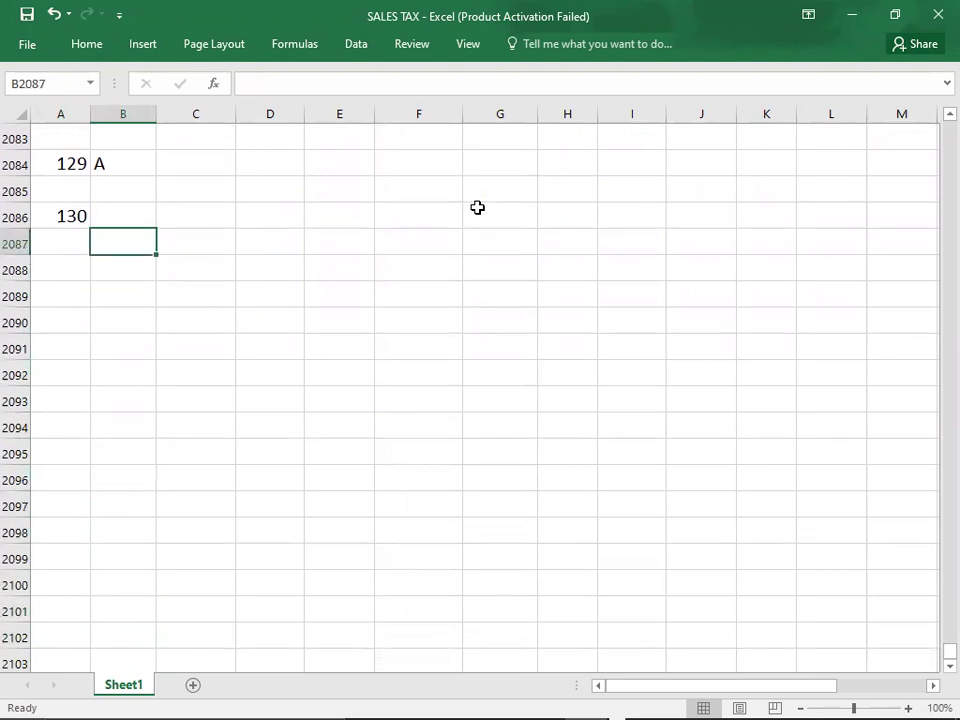
text(INPUT )
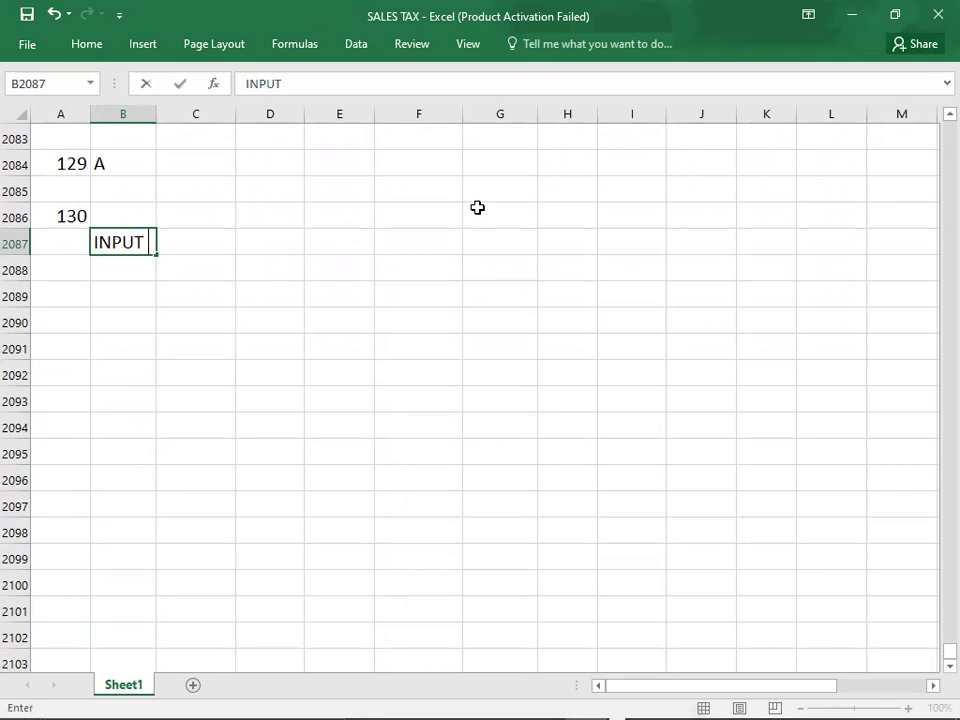
text(TAX =)
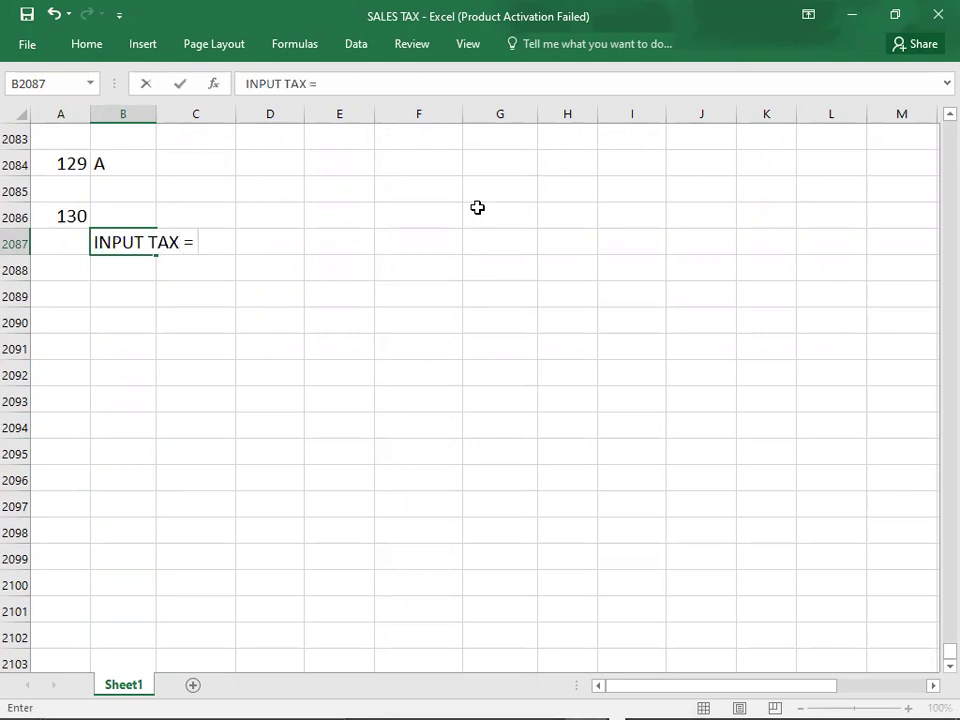
key(BackSpace)
key(BackSpace)
key(BackSpace)
key(BackSpace)
key(BackSpace)
key(BackSpace)
key(BackSpace)
key(BackSpace)
key(BackSpace)
key(BackSpace)
key(BackSpace)
key(BackSpace)
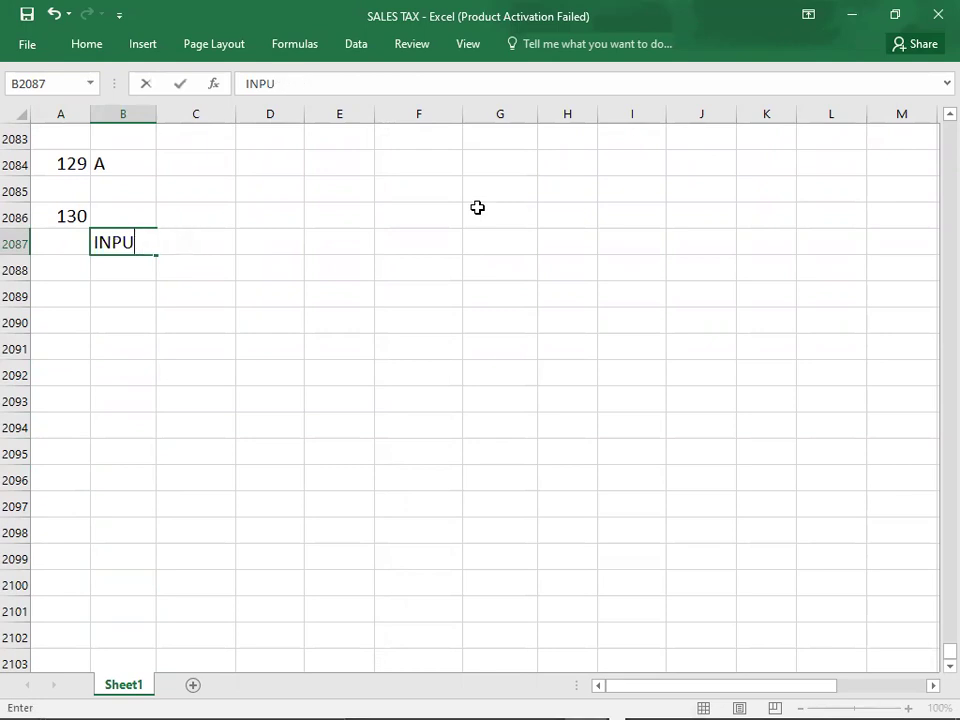
text(OUT)
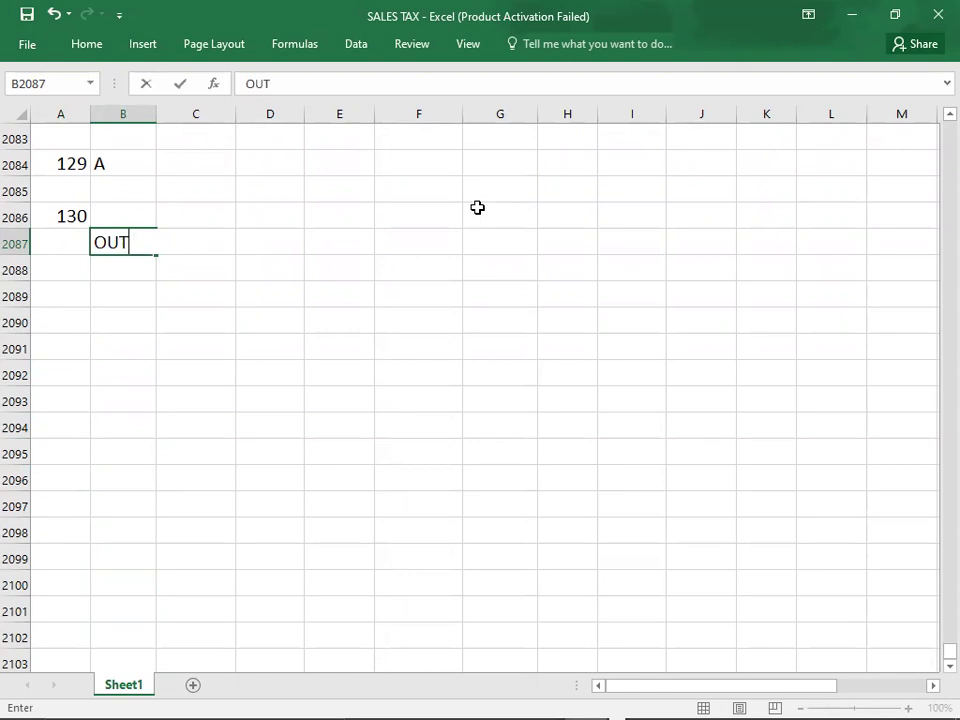
text(PUT)
key(BackSpace)
key(BackSpace)
key(BackSpace)
key(BackSpace)
key(BackSpace)
key(BackSpace)
key(BackSpace)
Enter the working SALES TAX ON SALES = 1200*20/120 = 200 in B2087, checking the figures against question 130 in the PDF
text(SALES T)
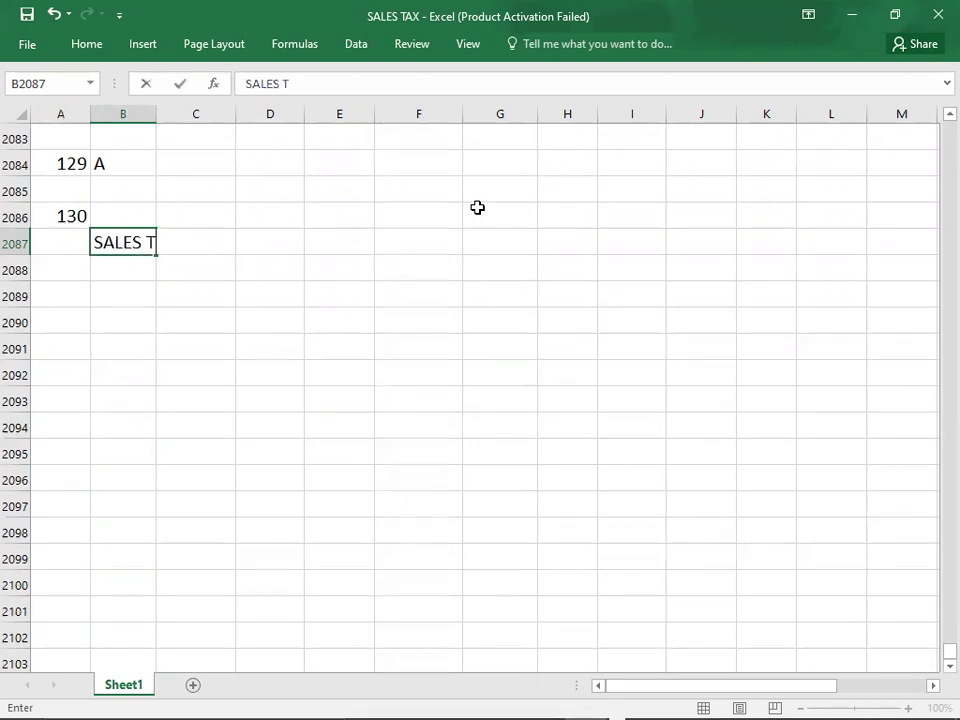
text(AX ON S)
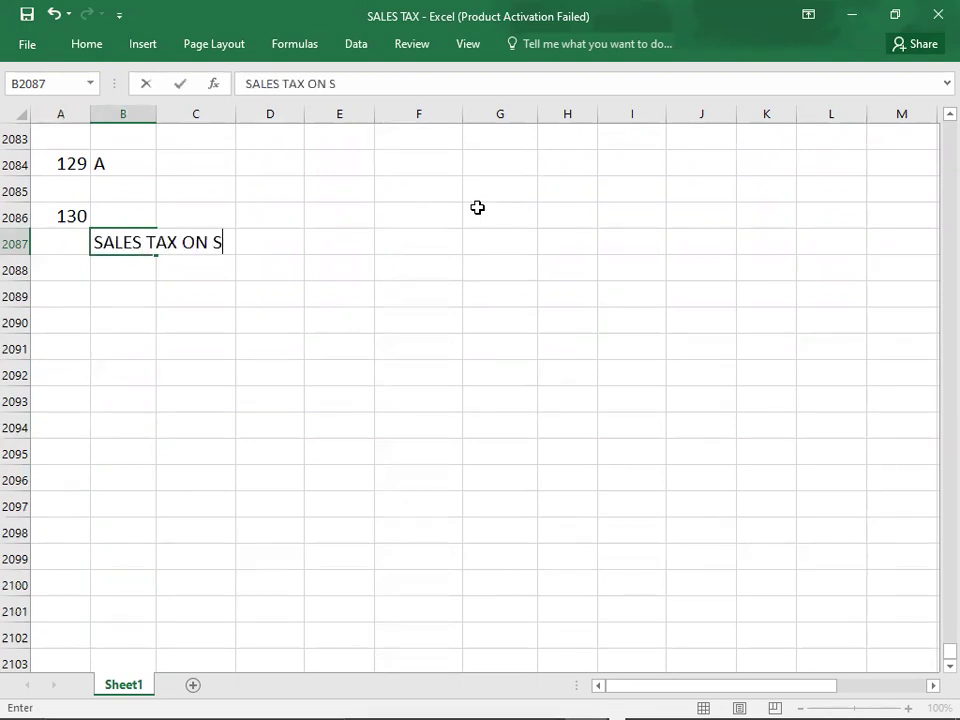
text(ALES =)
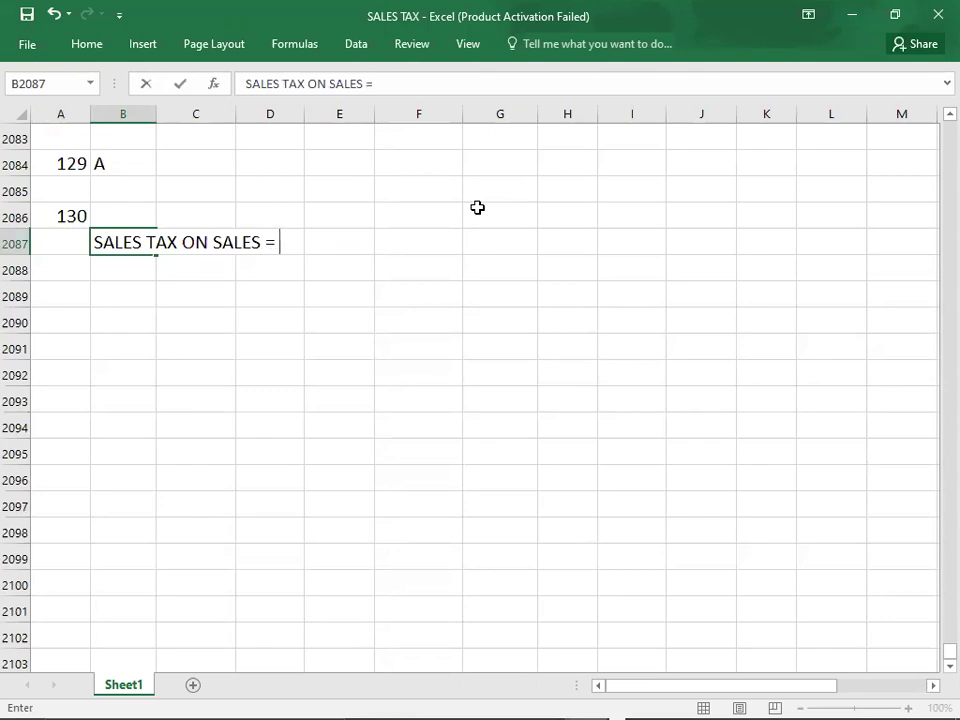
key(alt+Tab)
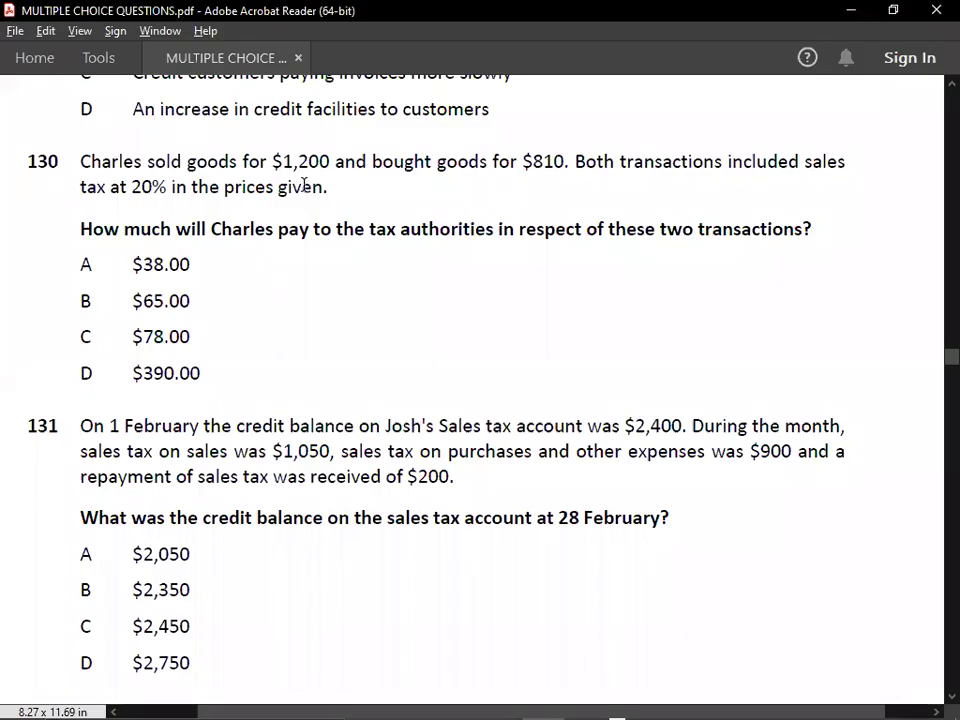
key(alt+Tab)
text(1220)
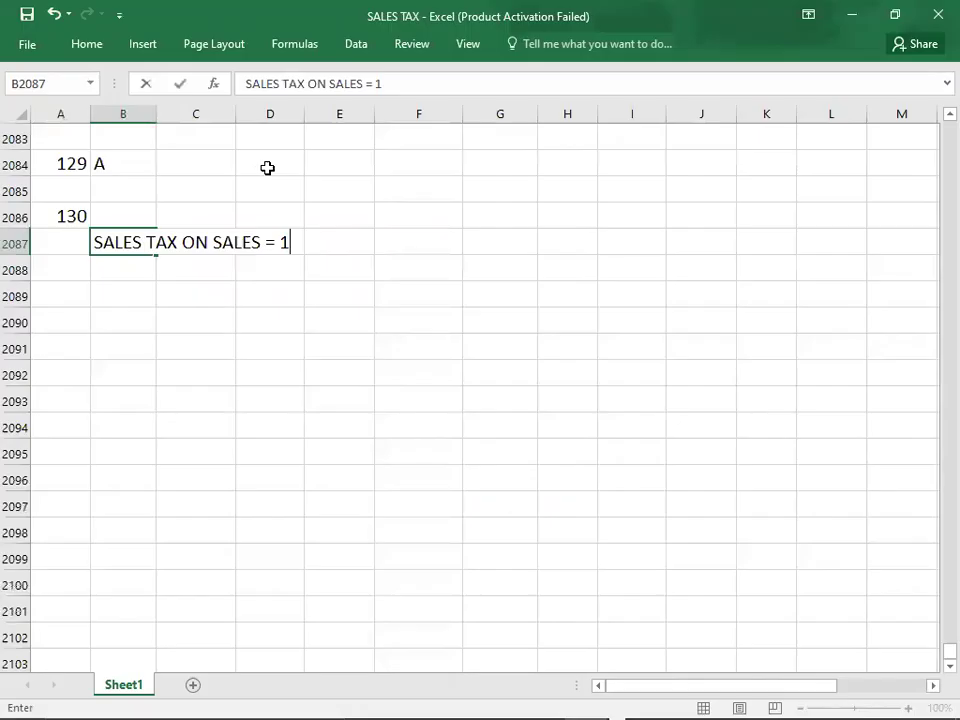
key(BackSpace)
key(BackSpace)
text(00*20/)
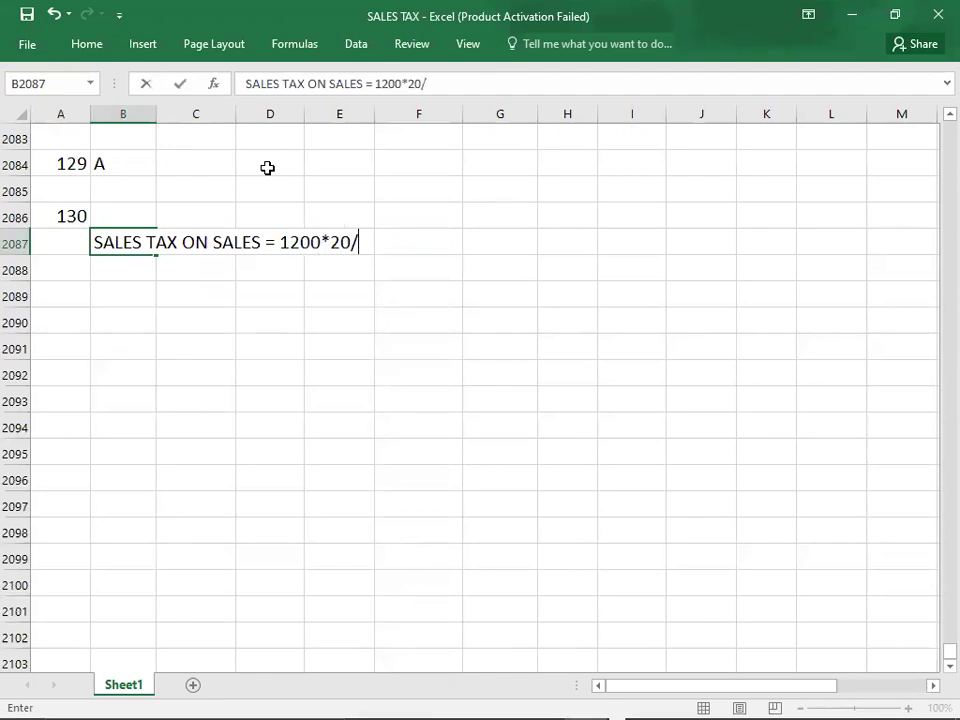
key(alt+Tab)
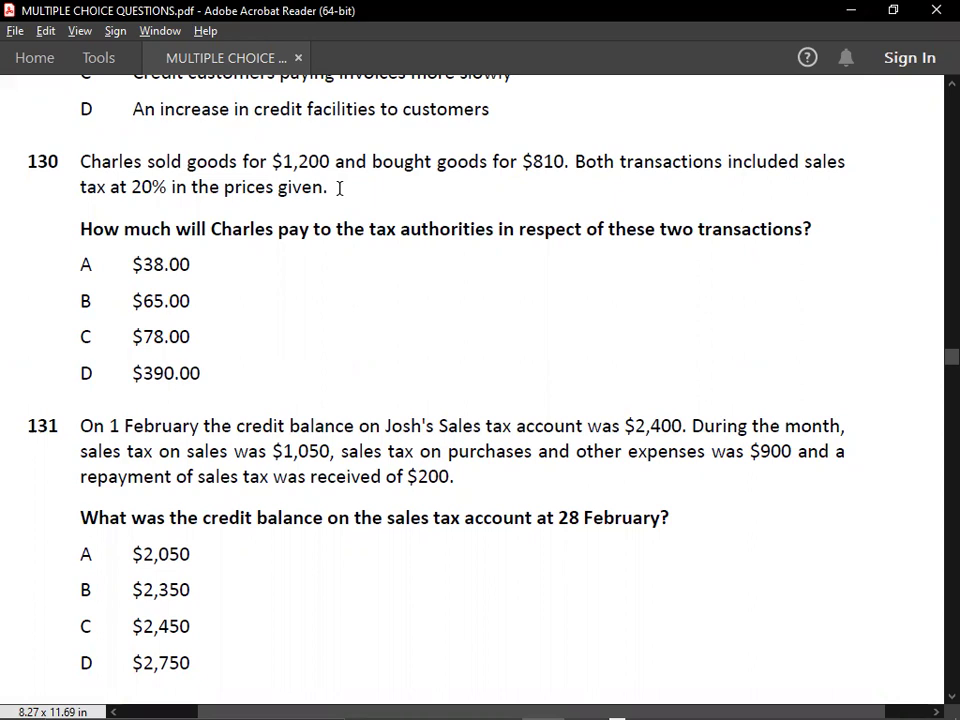
key(alt+Tab)
text(12)
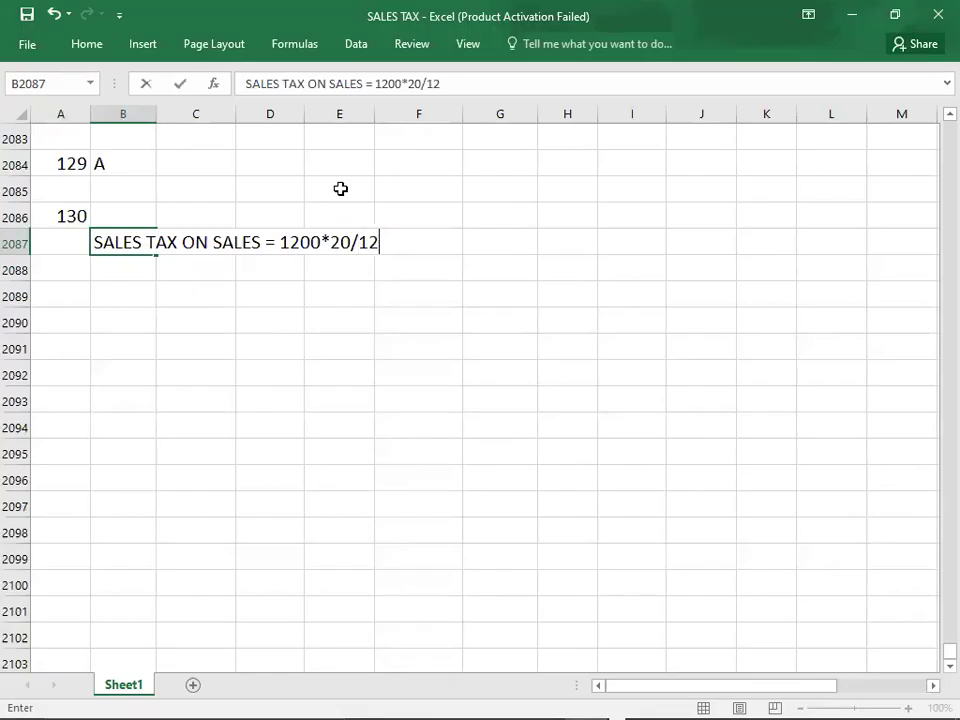
text(0 =)
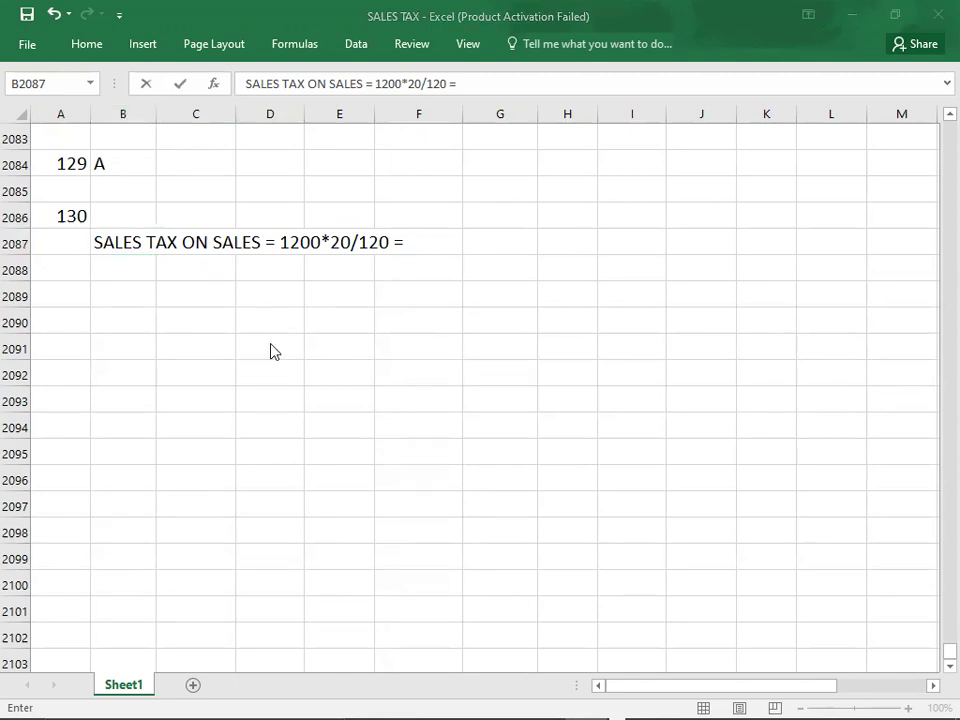
click(425, 236)
text(2)
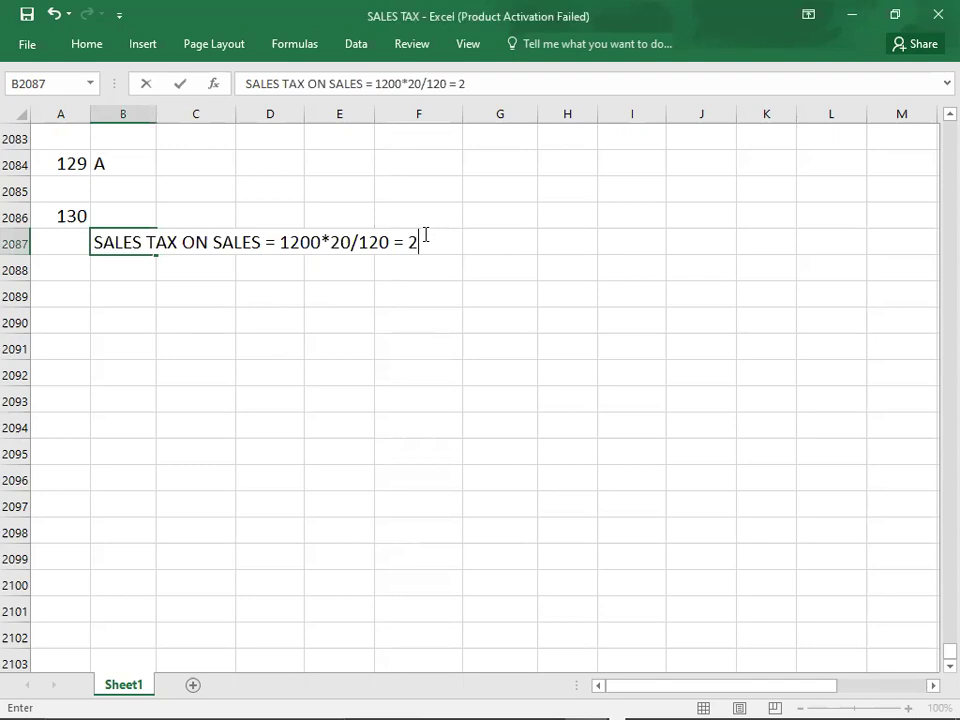
text(00)
key(Return)
Enter the working SALES TAX ON PURHCASES = 810*20/120 = 135 in B2089, taking the purchase price from question 130 in the PDF
key(Return)
text(SA)
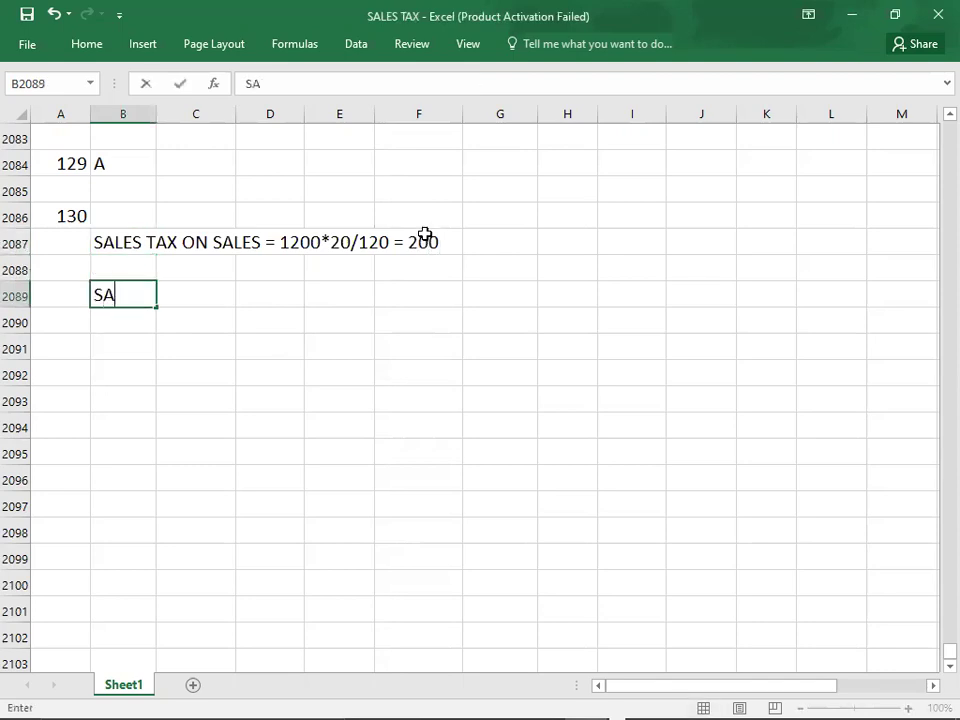
text(LES TAX ON P)
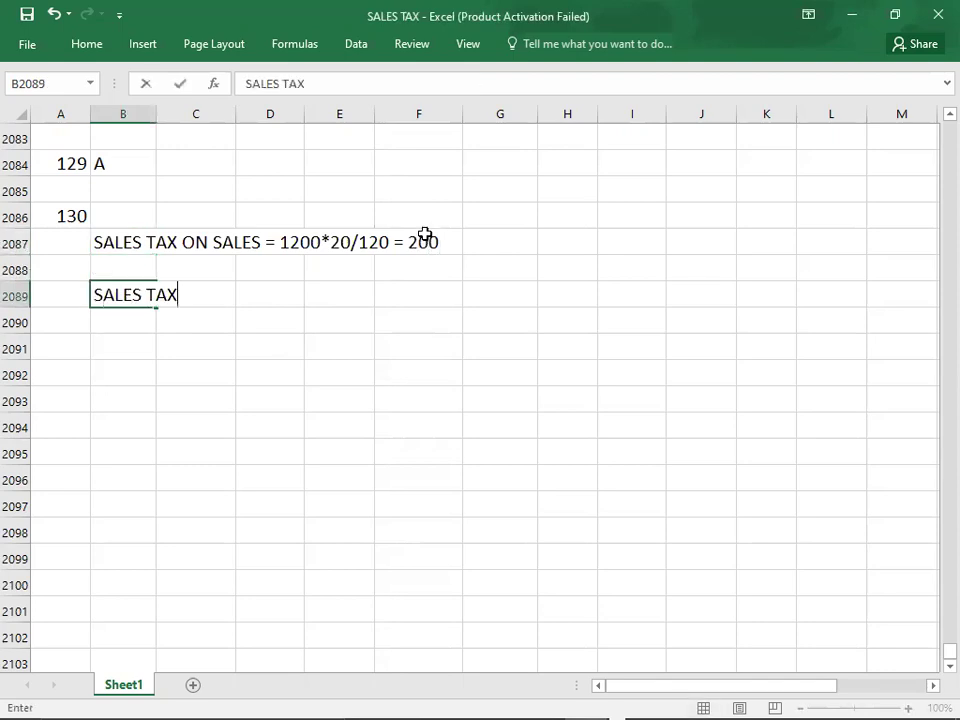
text(HC)
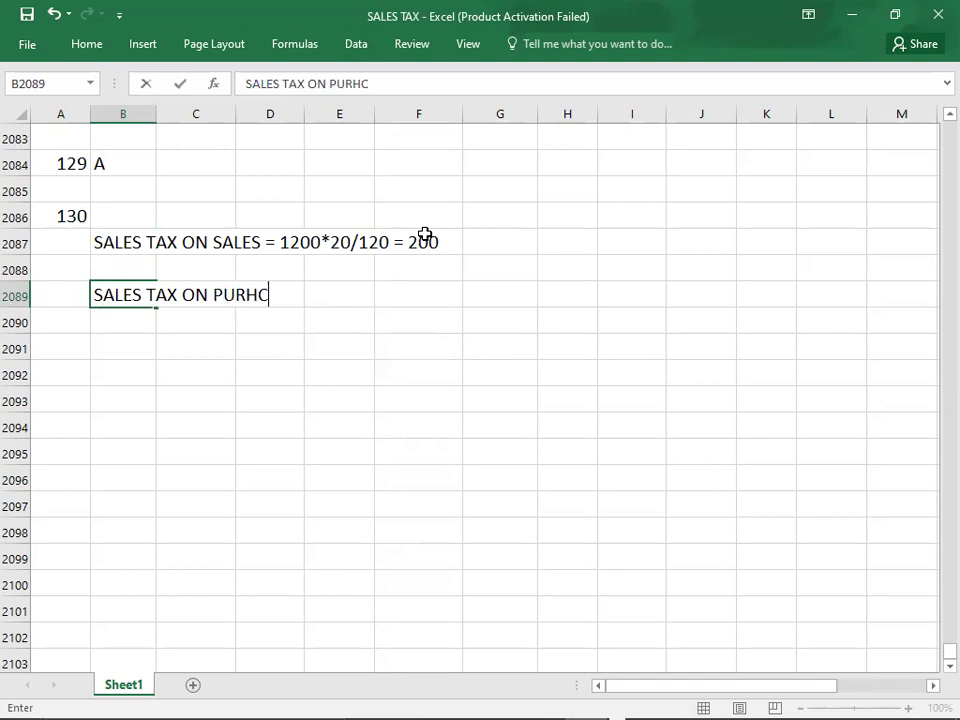
text(ASES =)
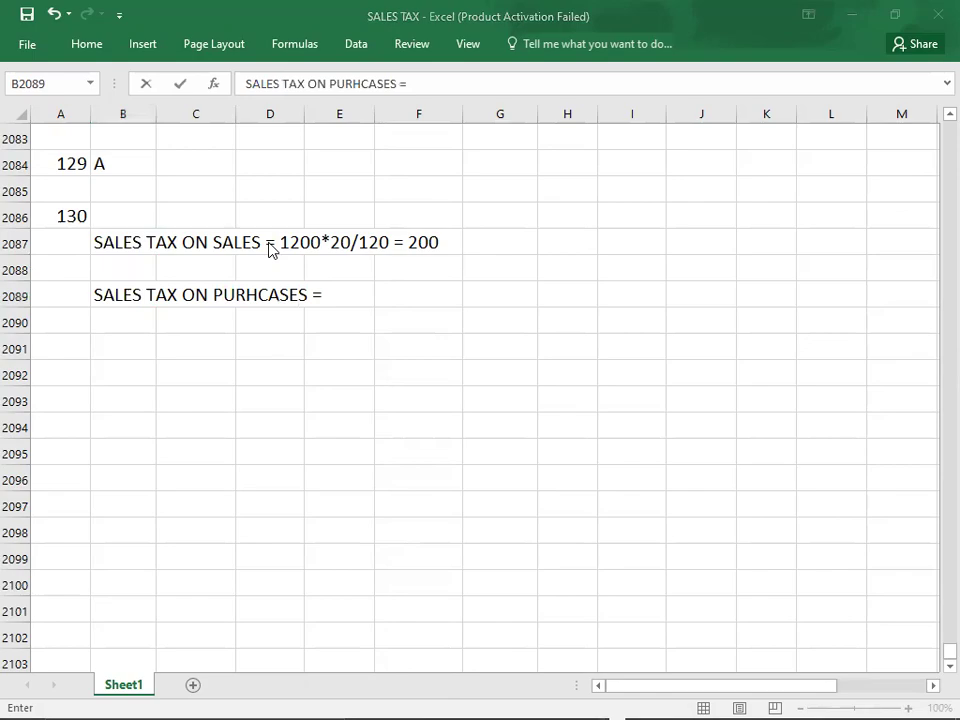
key(alt+Tab)
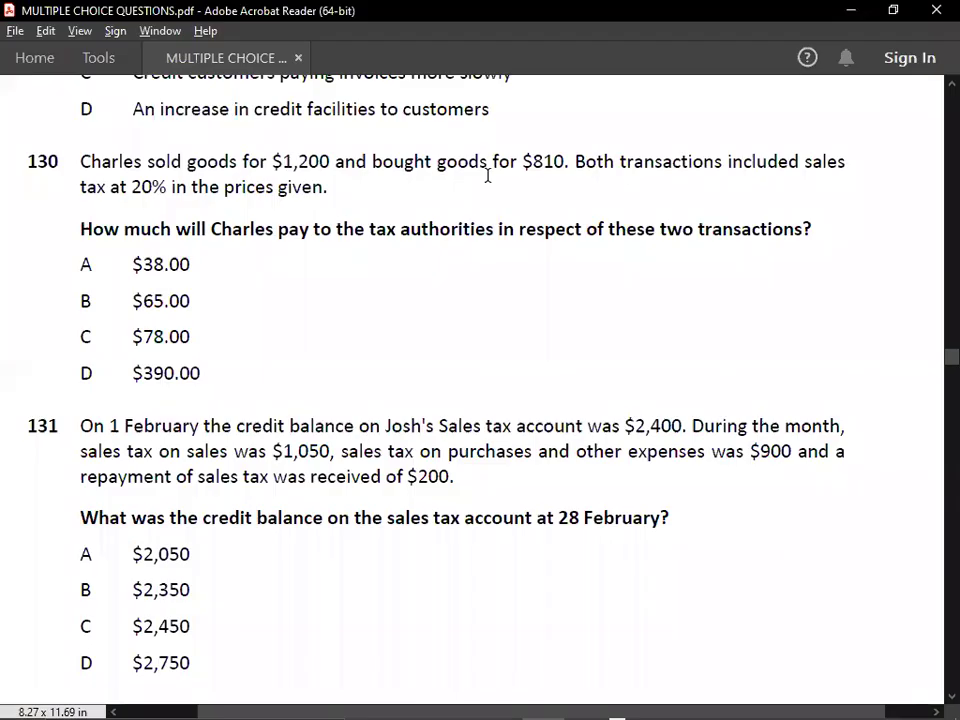
key(alt+Tab)
text(8)
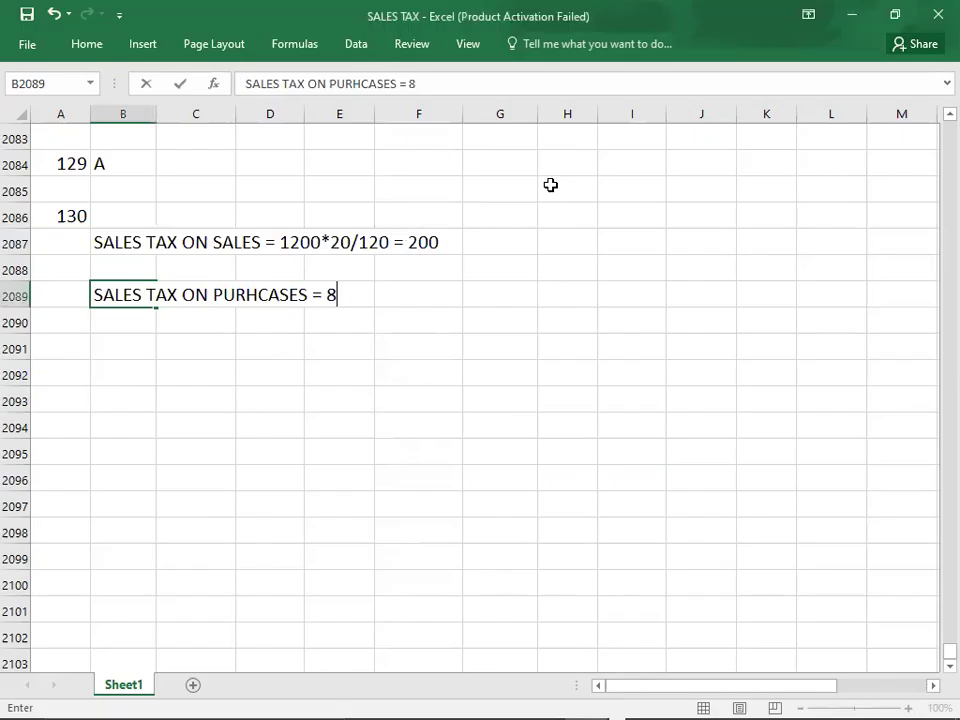
text(10*20/10)
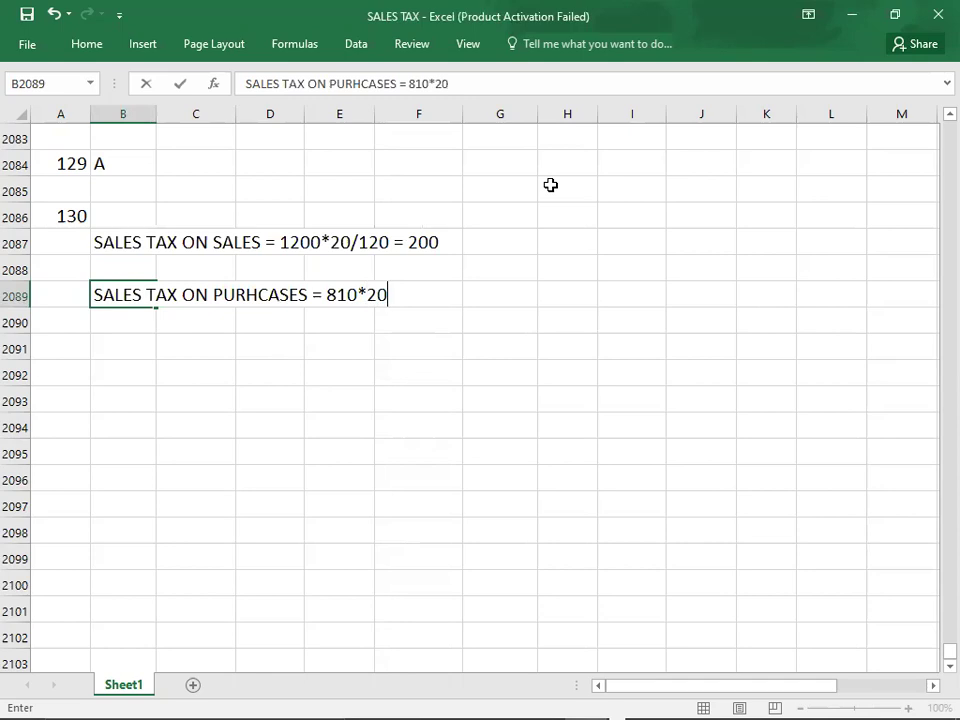
key(BackSpace)
text(20 = 135)
key(Return)
key(Return)
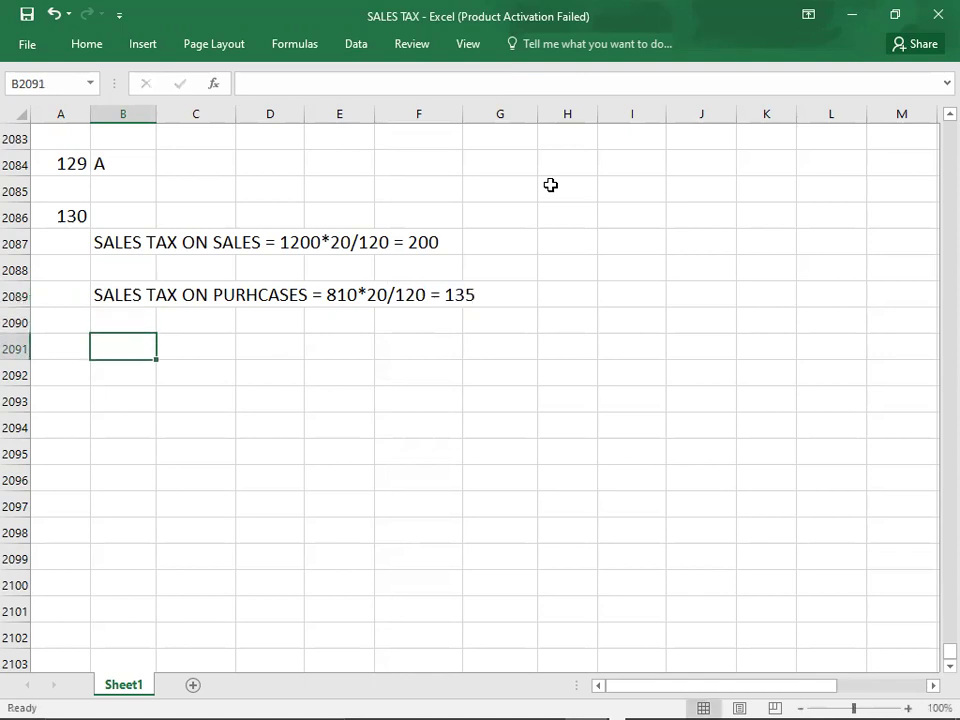
Enter the working SALES TAX PAYABLE = 200 - 135 = 65 in B2091
text(SALES )
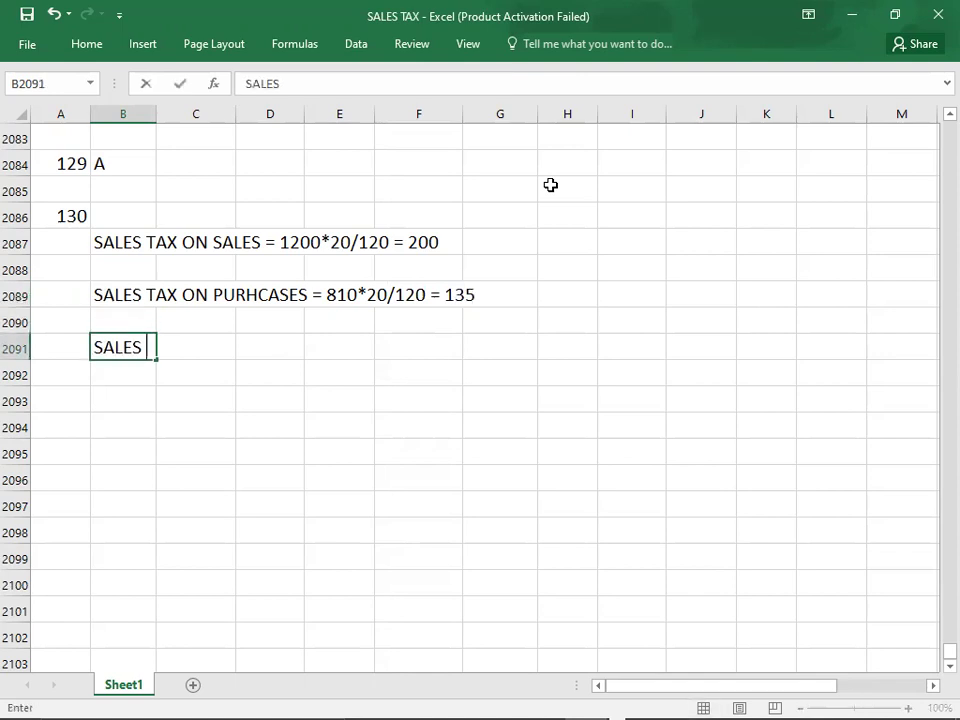
text(TAX )
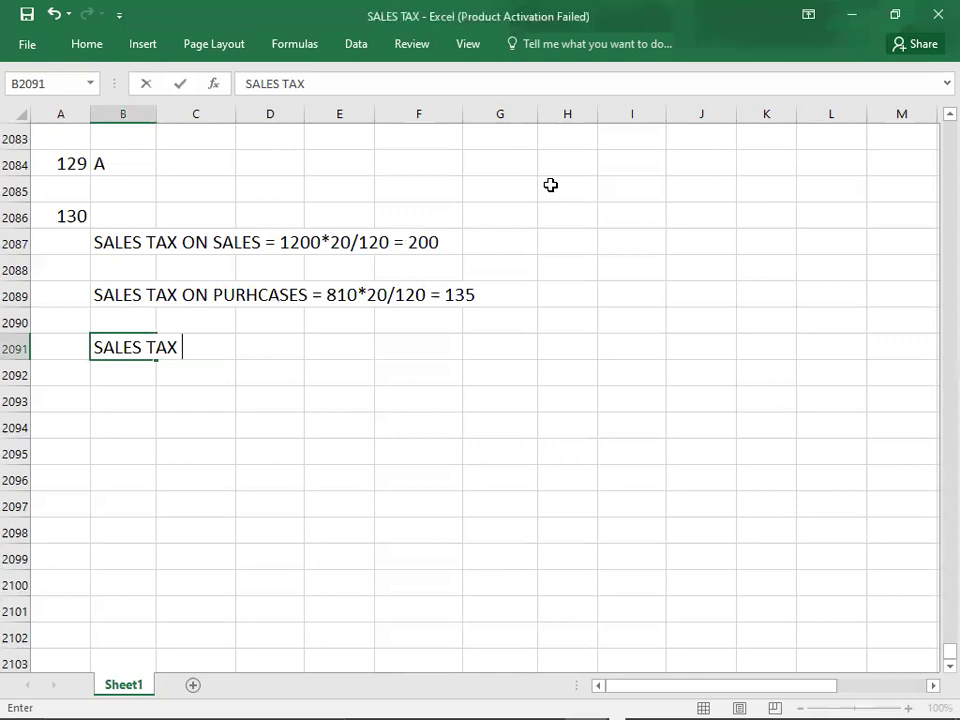
text(PAYABLE)
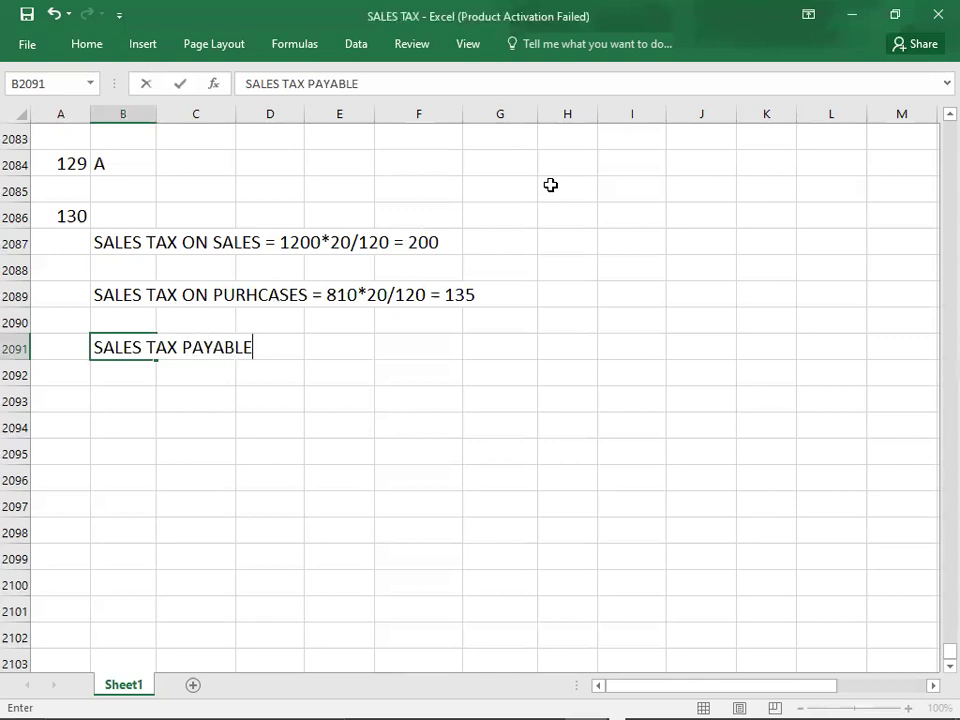
text( = 200 - 135 = 65)
key(Return)
key(Return)
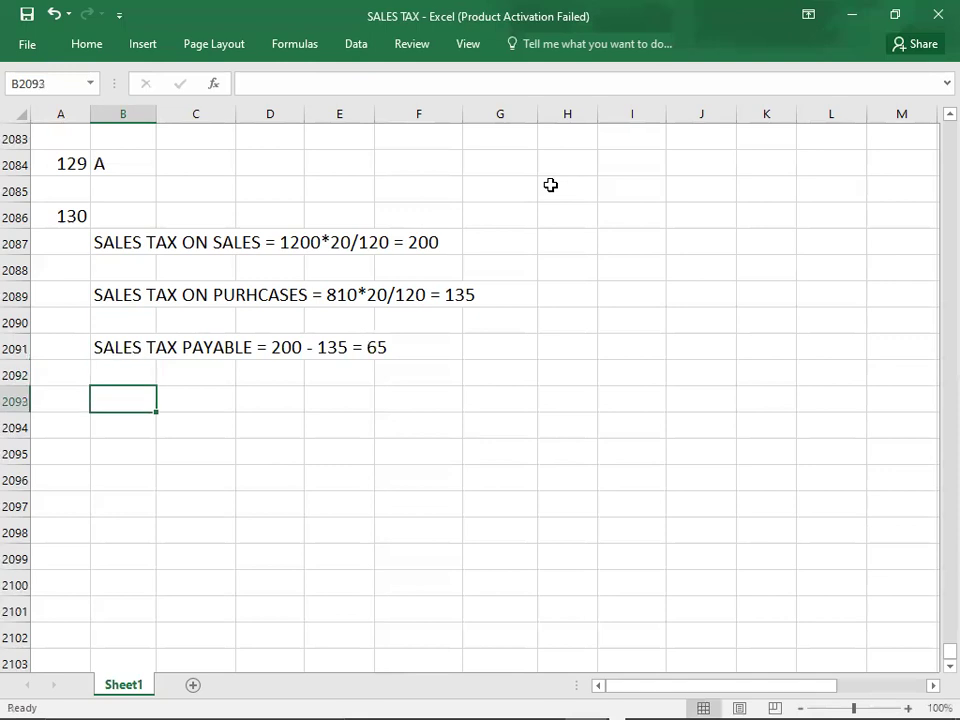
Record answer B for question 130 in A2087, checking the answer options in the PDF
key(Up)
key(Up)
key(Up)
key(Up)
key(Up)
key(Up)
key(Left)
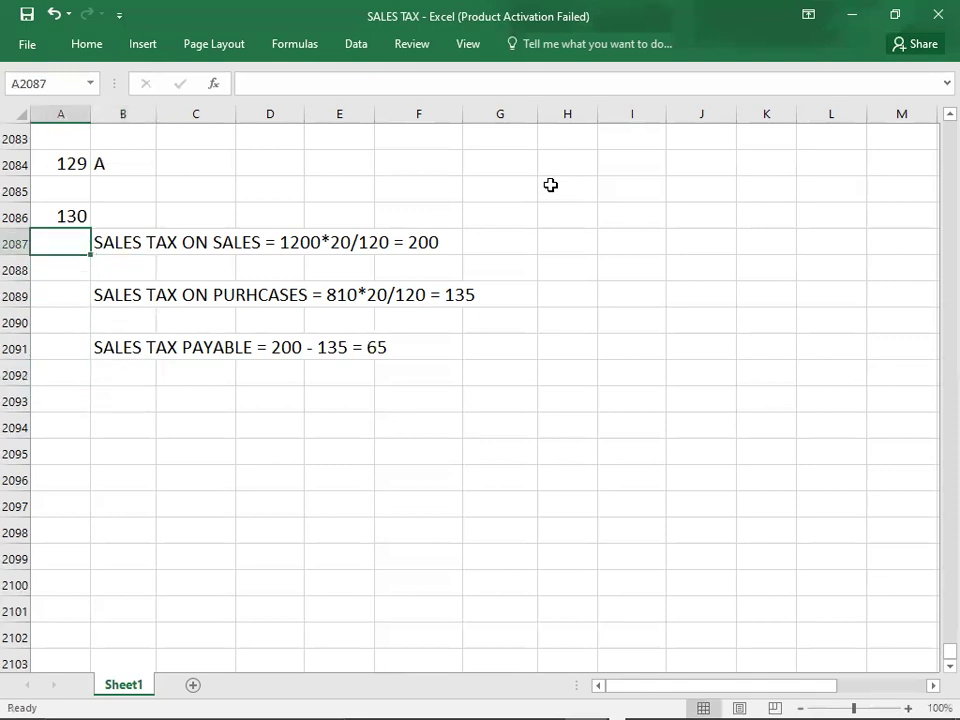
key(alt+Tab)
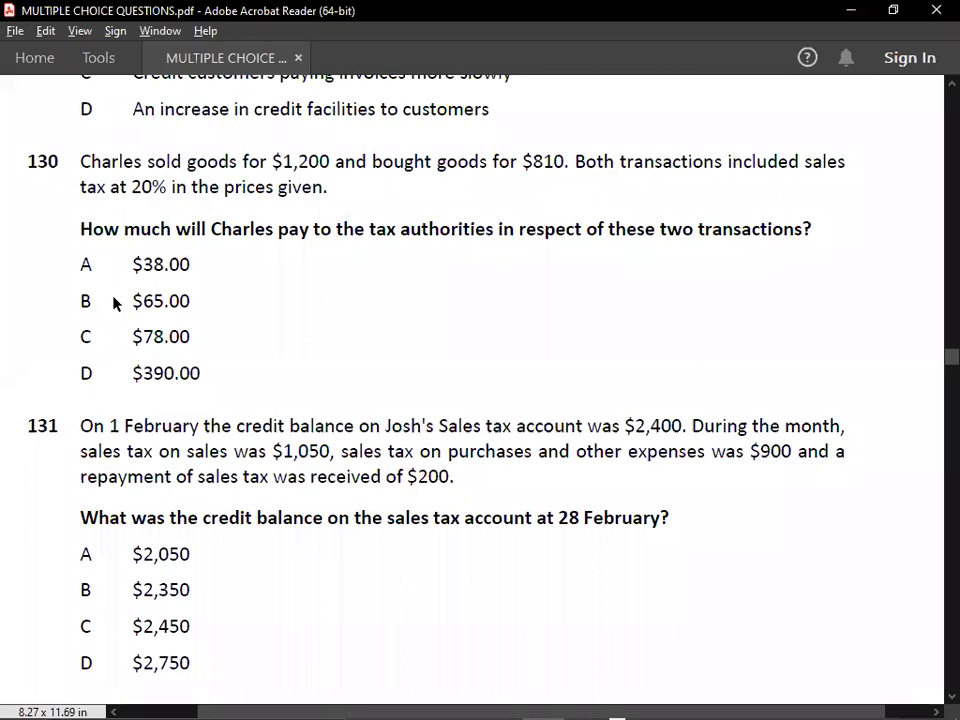
key(alt+Tab)
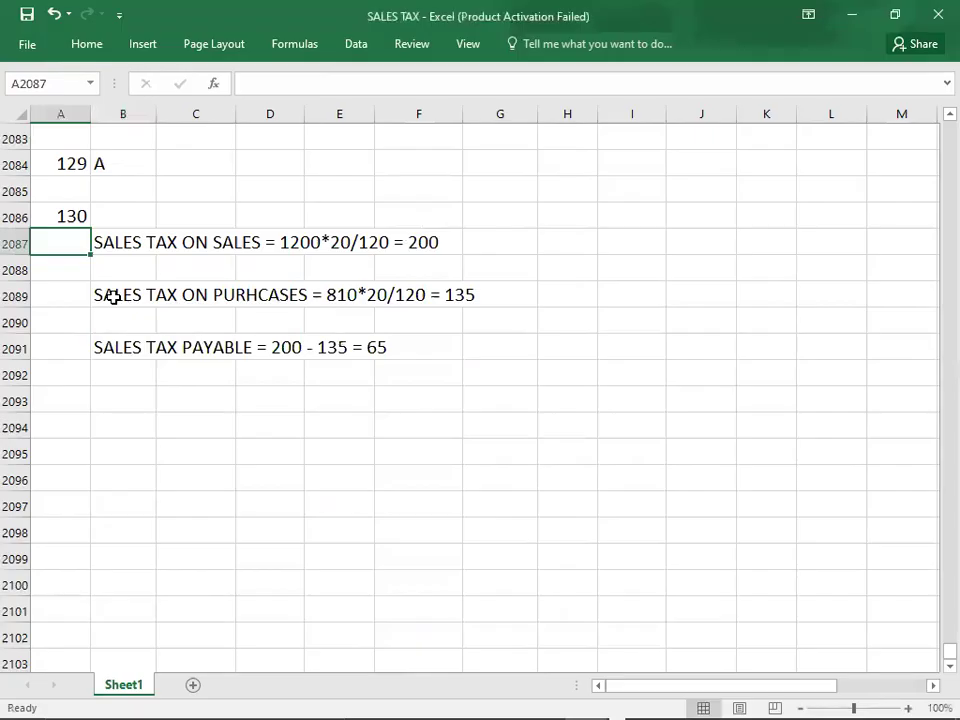
text(B)
key(Return)
Select A2093 below the question 130 working, and switch to the PDF to view question 131
key(Down)
key(Down)
key(Down)
key(Down)
key(Down)
key(Down)
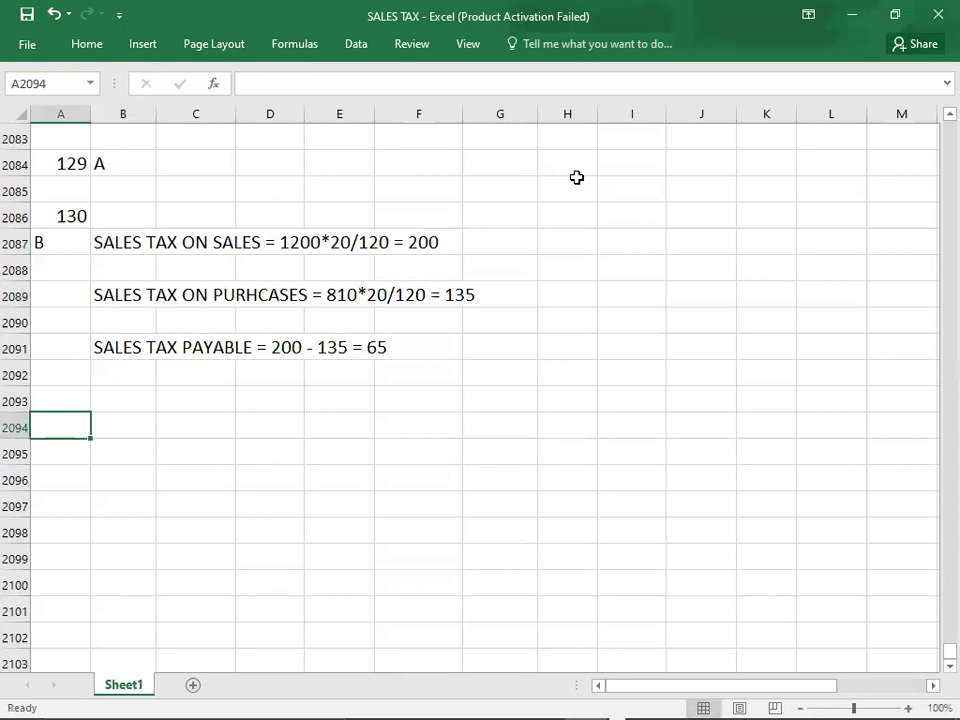
key(alt+Tab)
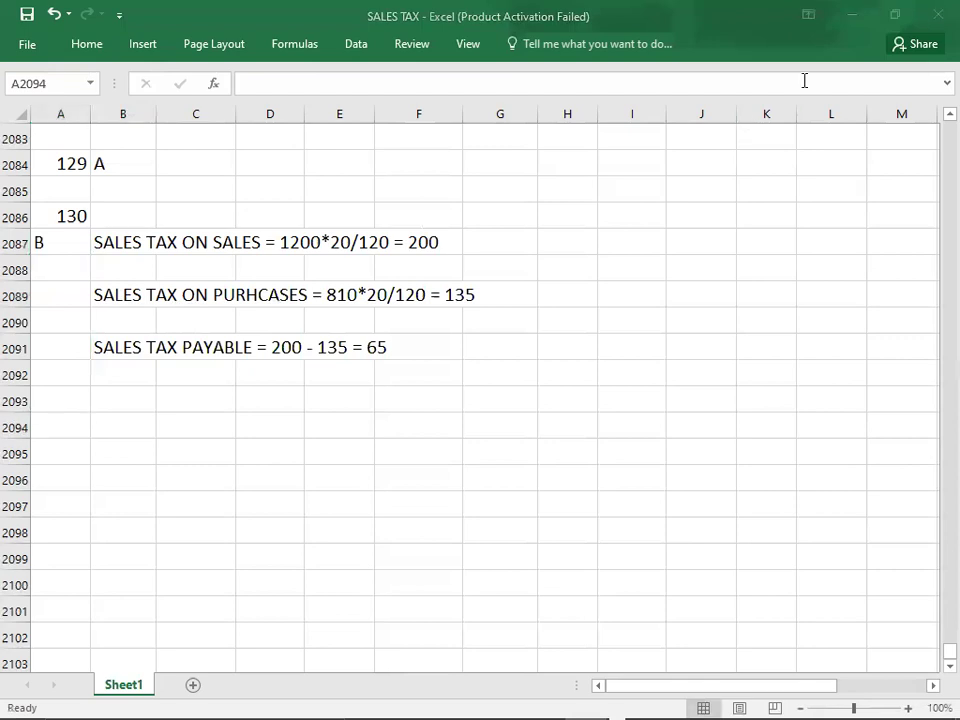
key(alt+Tab)
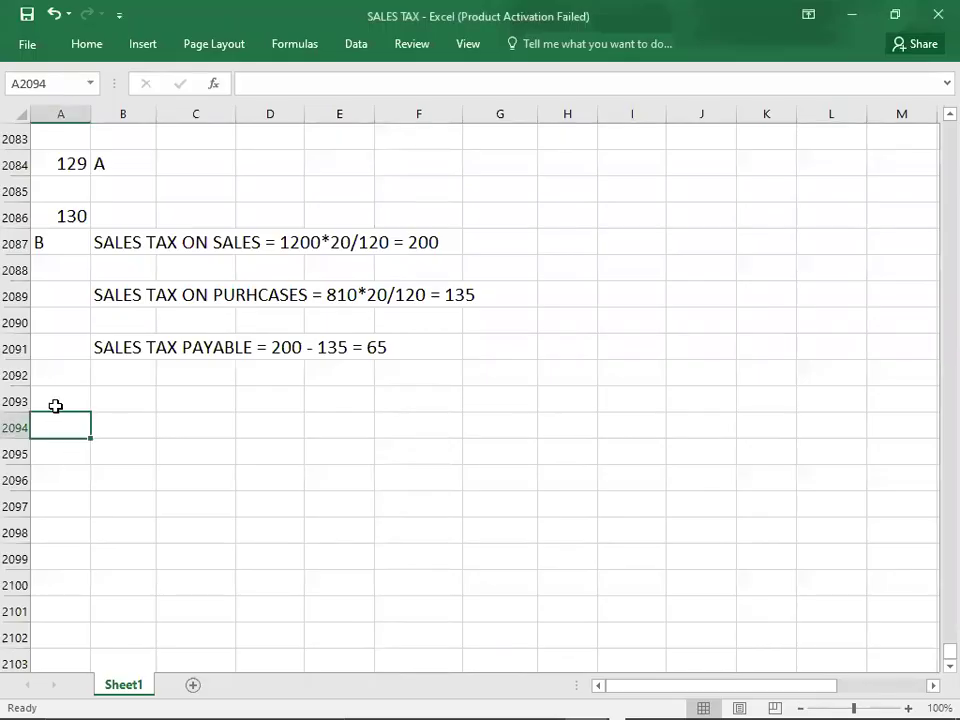
click(55, 405)
key(alt+Tab)
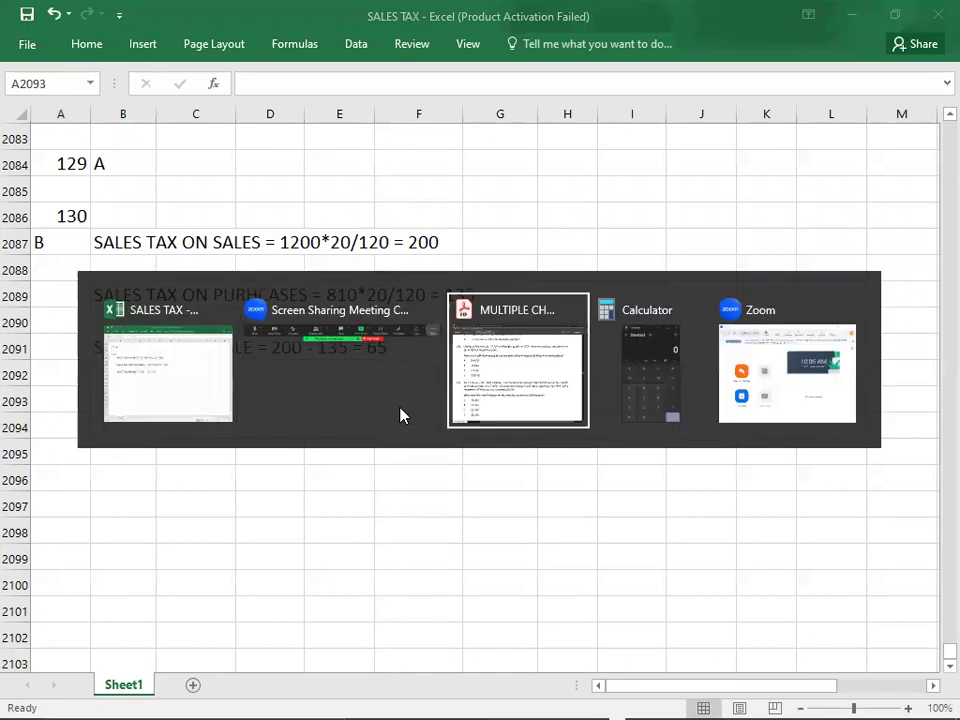
scroll(335, 365, down, 1)
scroll(335, 365, down, 5)
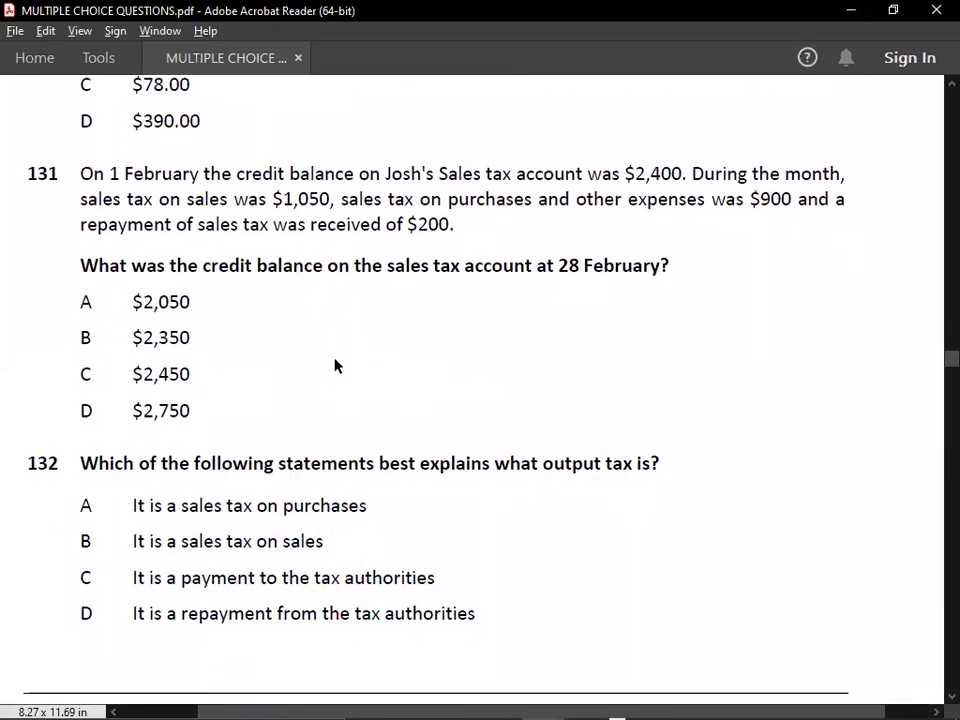
Return to Excel and enter the question number 131 in A2093
key(alt+Tab)
text(131)
key(Return)
Read the opening credit balance in question 131 in the PDF and return to the SALES TAX account in Excel
key(alt+Tab)
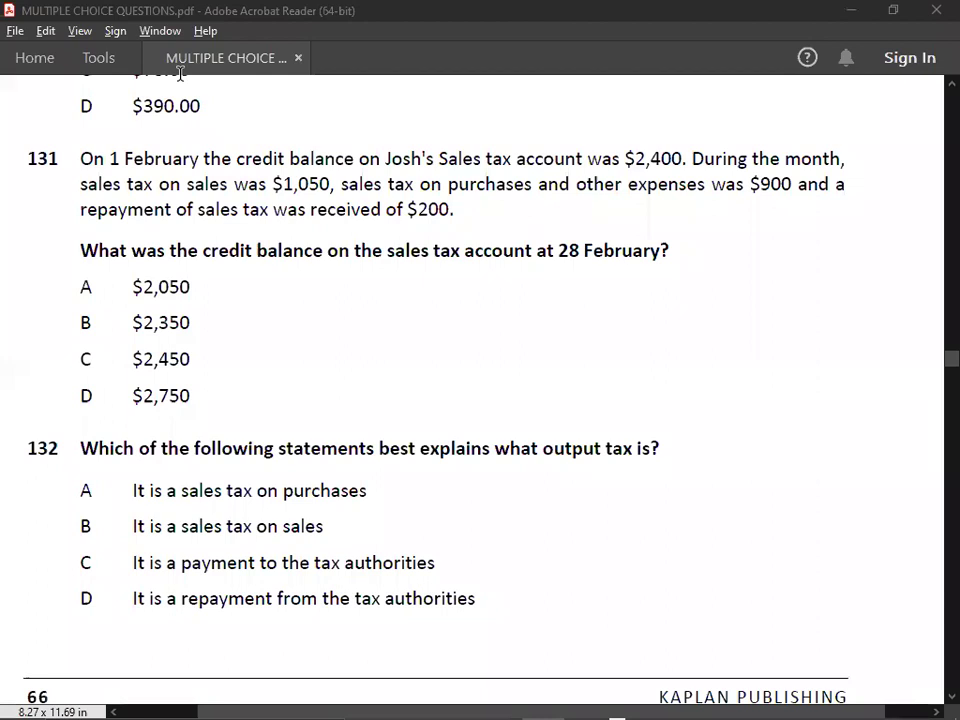
click(180, 72)
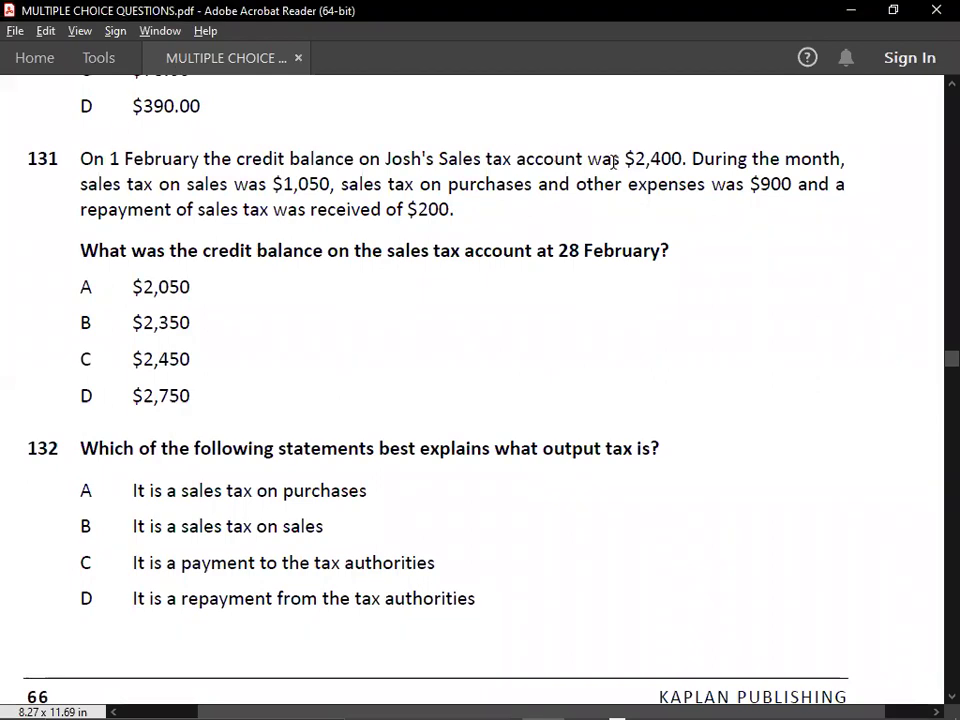
key(alt+Tab)
key(Tab)
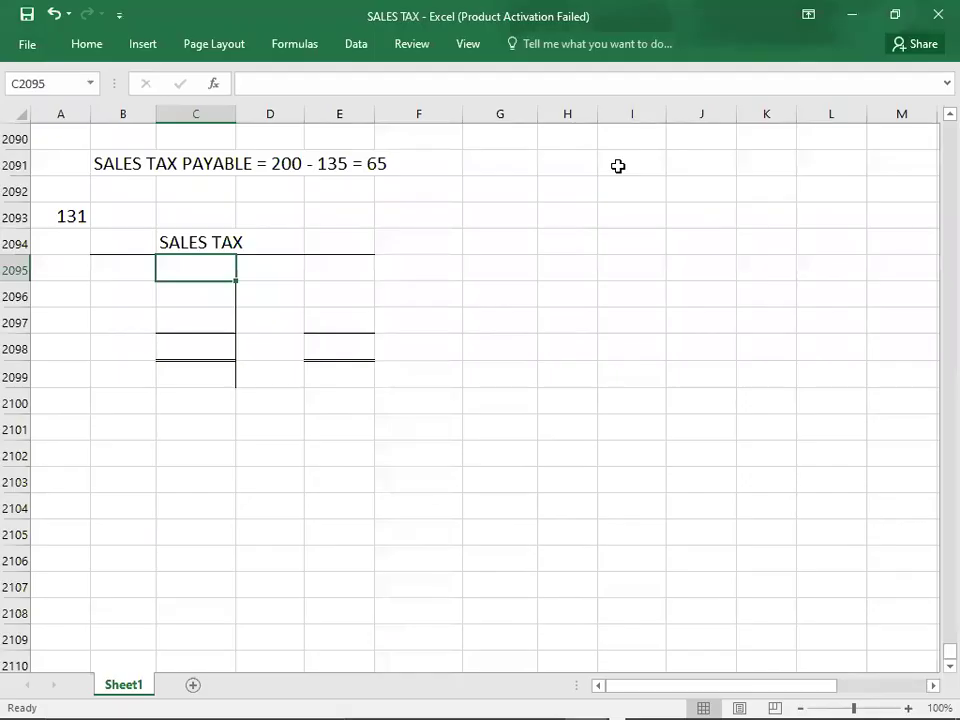
text(0)
key(BackSpace)
key(Escape)
Enter the opening balance on the credit side of the SALES TAX account, with B/D in D2095 and 2400 in E2095
key(Right)
text(B/D)
key(Tab)
text(400)
key(BackSpace)
key(BackSpace)
key(BackSpace)
text(2400)
key(Return)
Look up the sales tax on sales in question 131 and enter 1050 in E2096
key(alt+Tab)
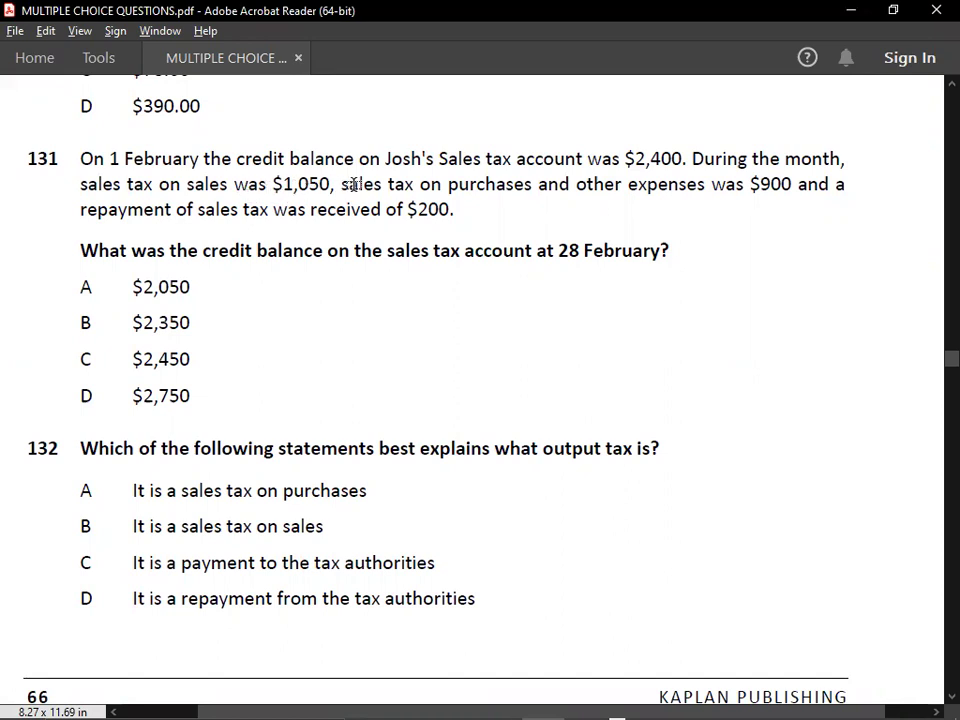
key(alt+Tab)
key(Right)
text(1050)
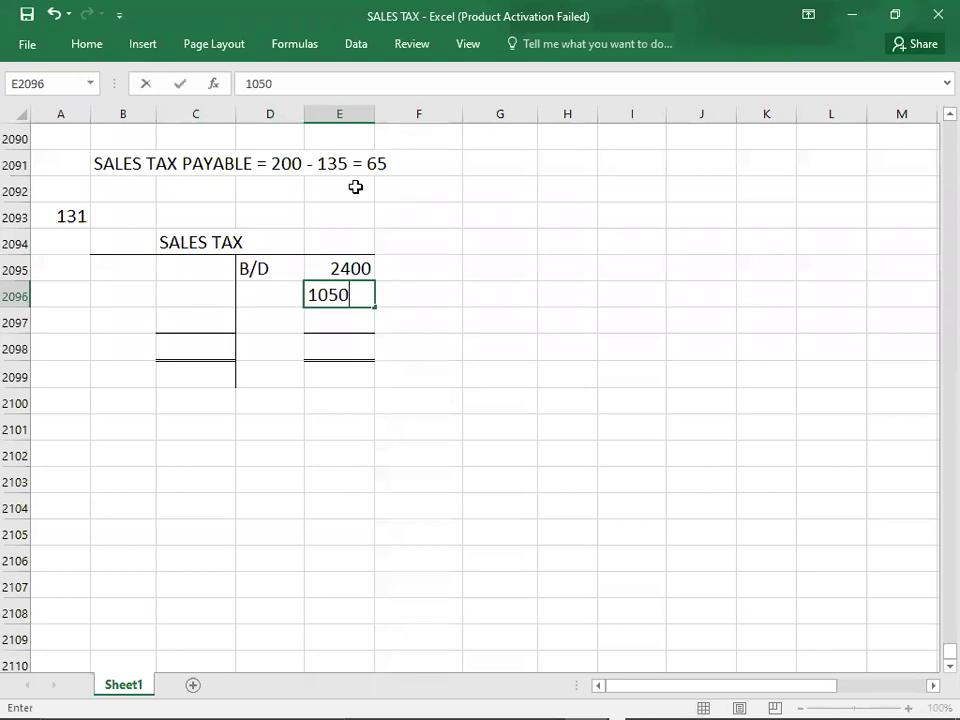
key(Return)
Look up the sales tax on purchases and expenses in question 131 and enter 900 on the debit side in C2095
key(alt+Tab)
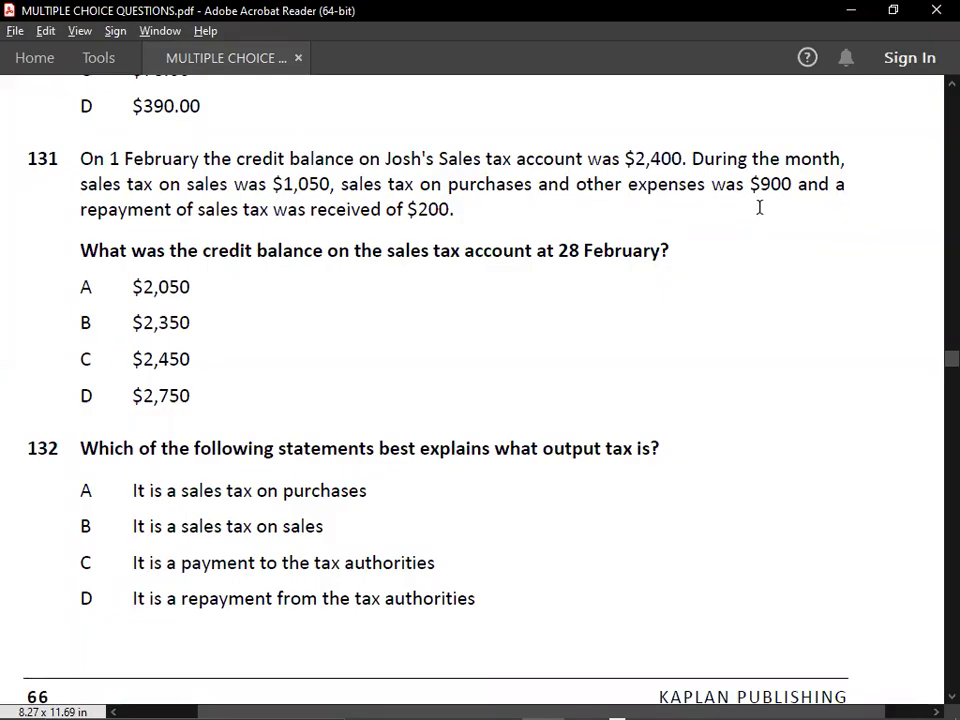
key(alt+Tab)
key(Up)
key(Left)
key(Left)
key(Up)
text(900)
key(Return)
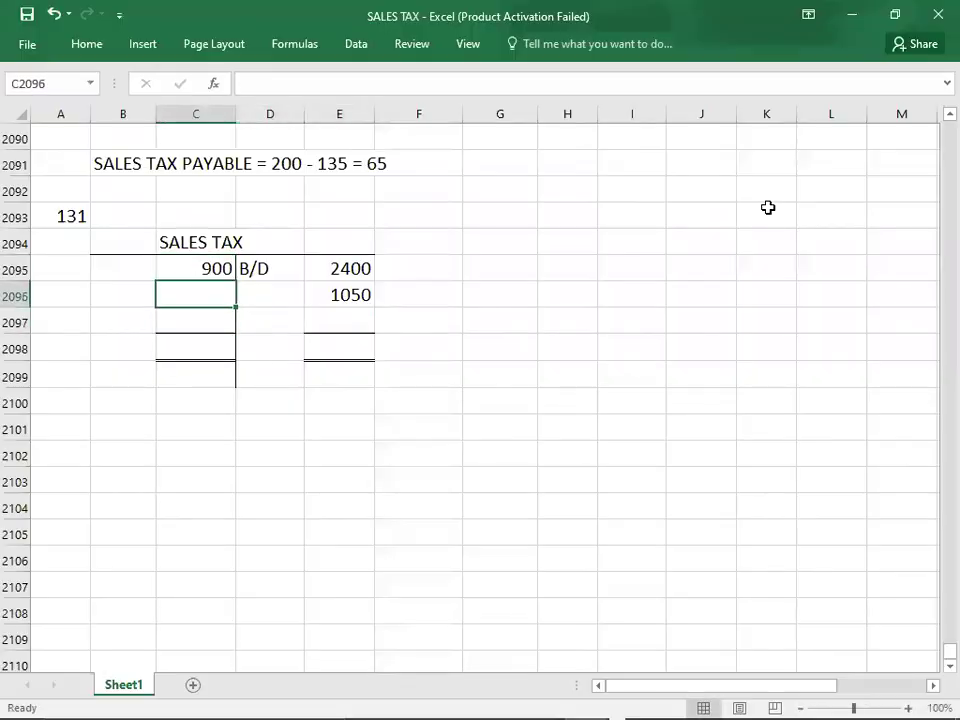
Check the sales tax repayment in question 131 and enter 200 on the credit side in E2097
key(alt+Tab)
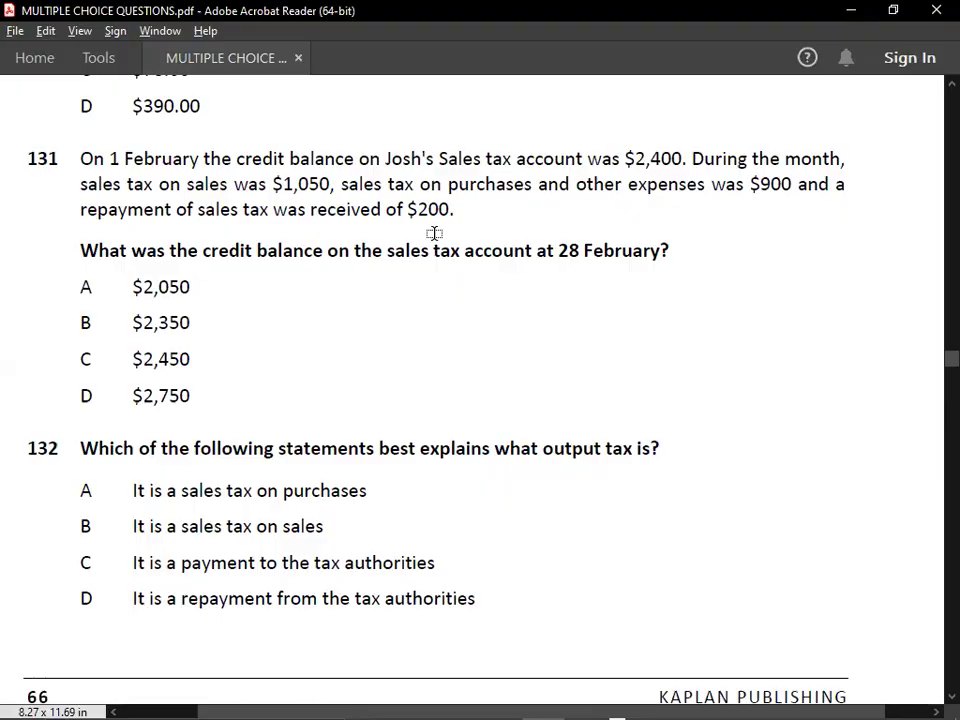
key(alt+Tab)
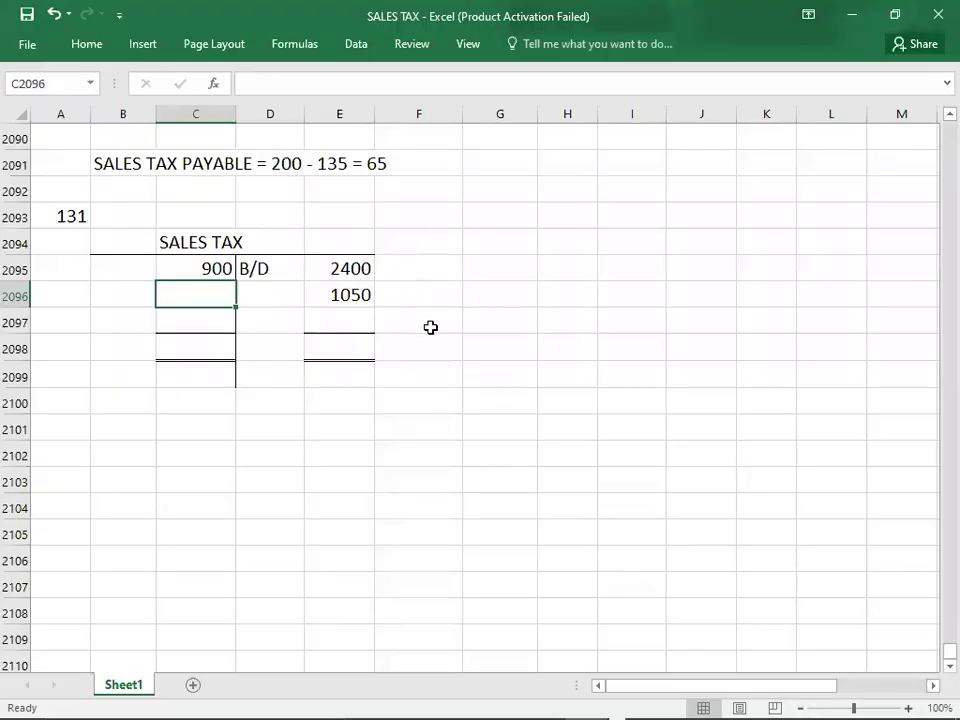
click(356, 324)
key(alt+Tab)
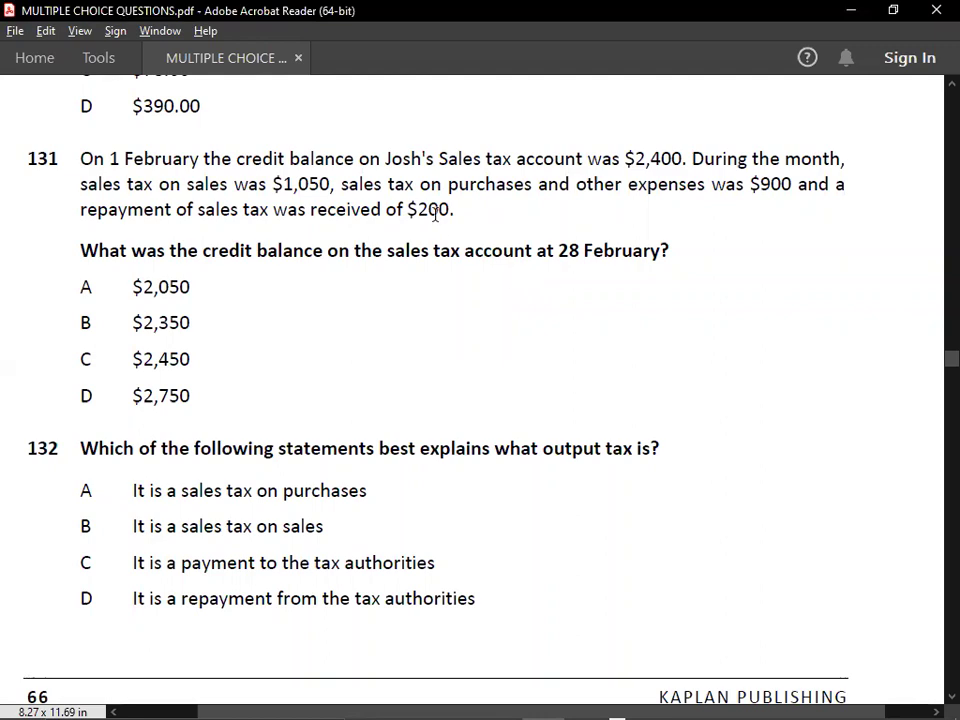
key(alt+Tab)
text(200)
key(Return)
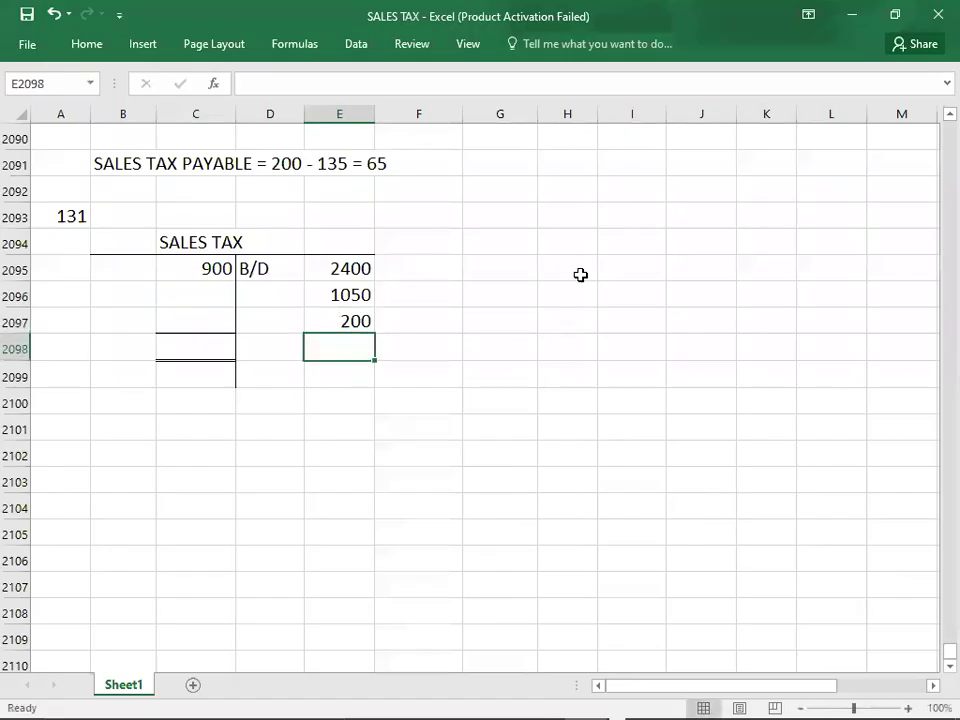
Check the sum of the credit entries from E2095 downward and enter the total 3650 in E2098
key(Up)
key(Up)
key(Up)
key(shift+Down)
key(shift+Down)
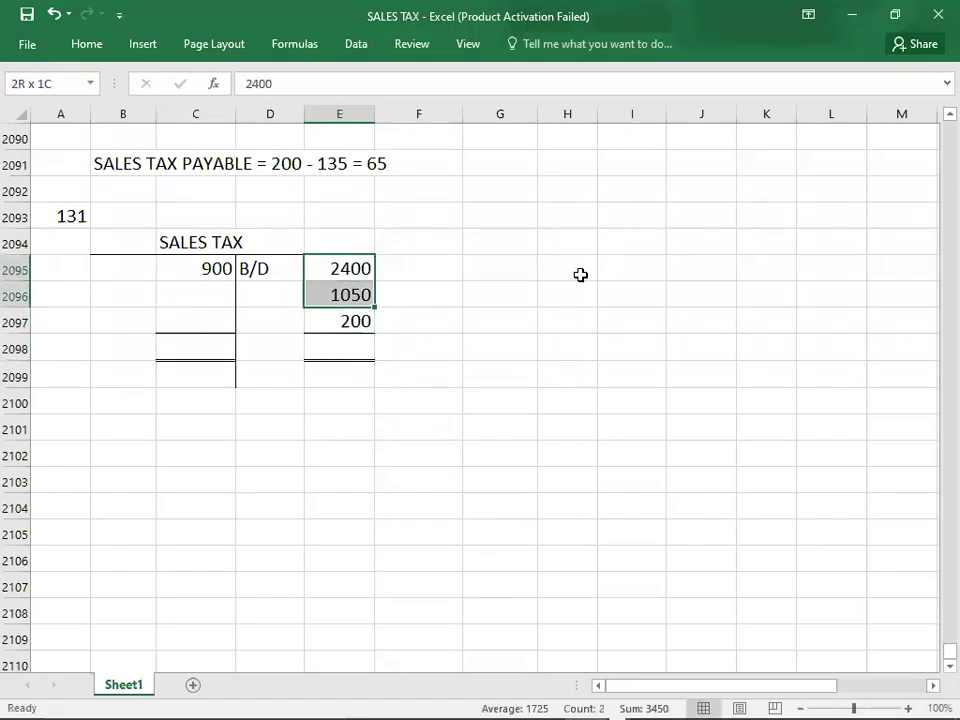
key(Return)
key(Down)
key(Down)
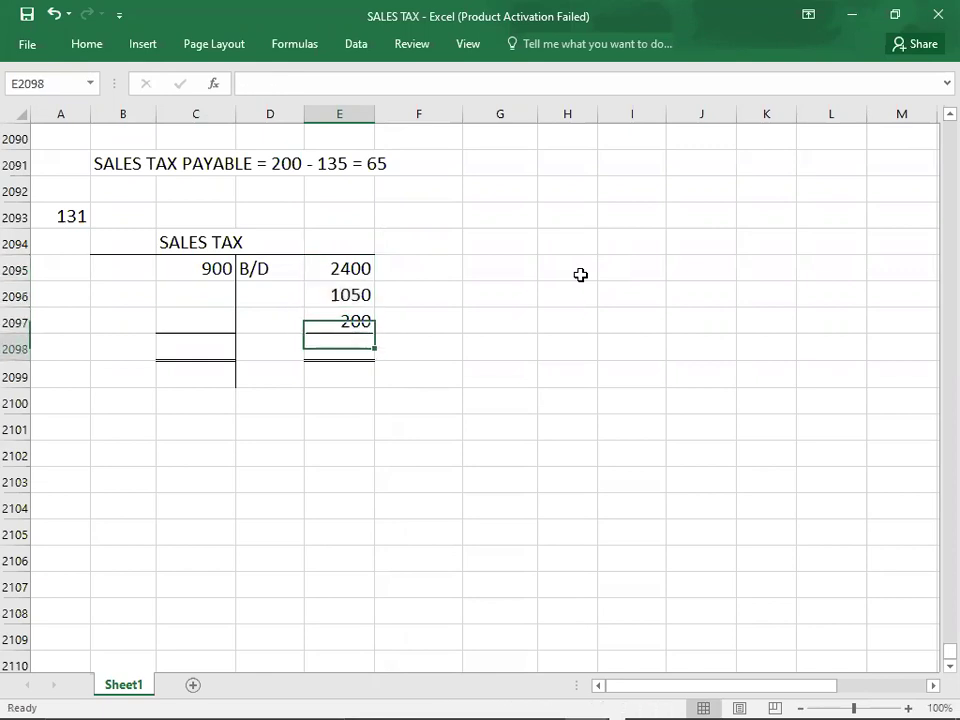
text(3650)
Enter the matching total 3650 on the debit side of the sales tax account in C2098
key(Left)
key(Left)
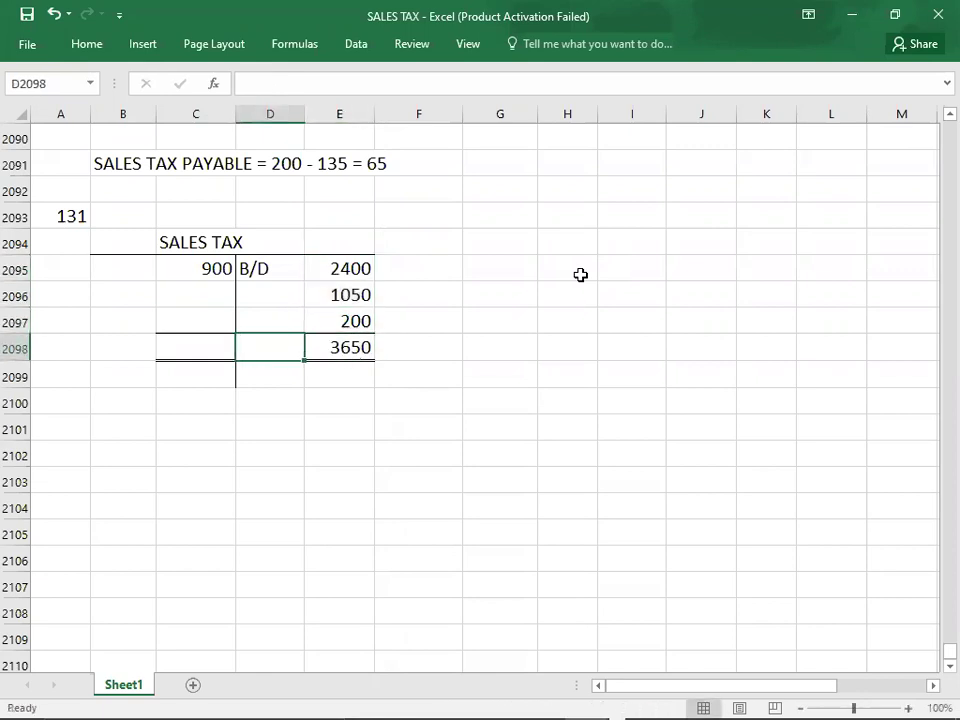
text(3650)
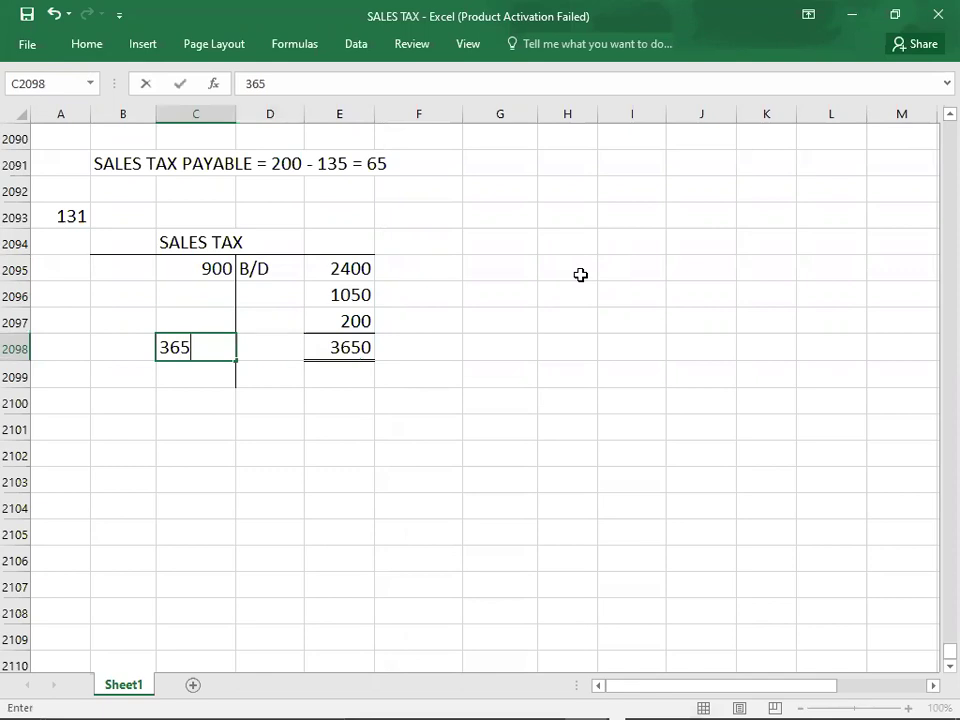
Record the closing balance in row 2097 with the label C/D in B2097 and 2750 in C2097
key(Up)
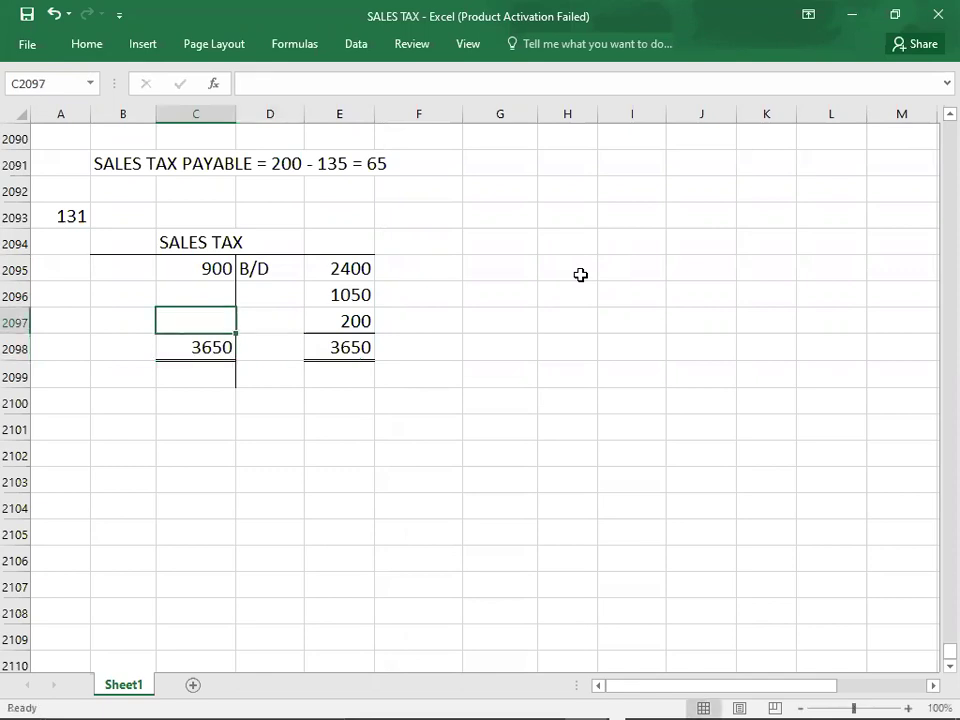
key(Left)
text(C/D)
key(Right)
text(2750)
key(Down)
key(Down)
key(Left)
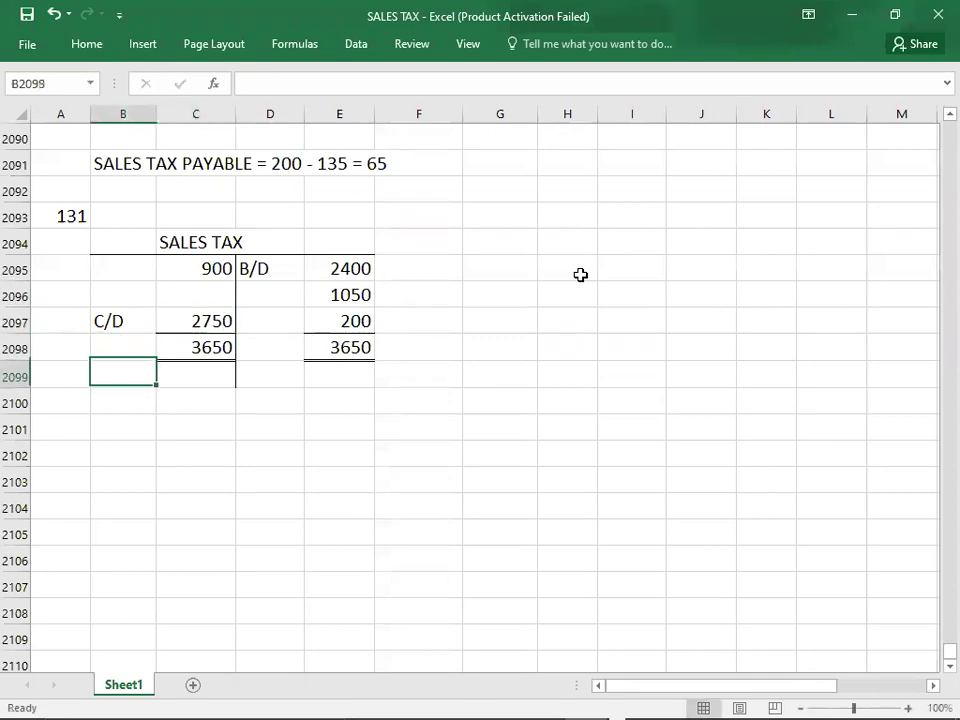
Check the answer options of question 131 in the PDF and enter D in A2094 of the workbook
key(Down)
key(Left)
key(Up)
key(Up)
key(Up)
key(Up)
key(Up)
key(Up)
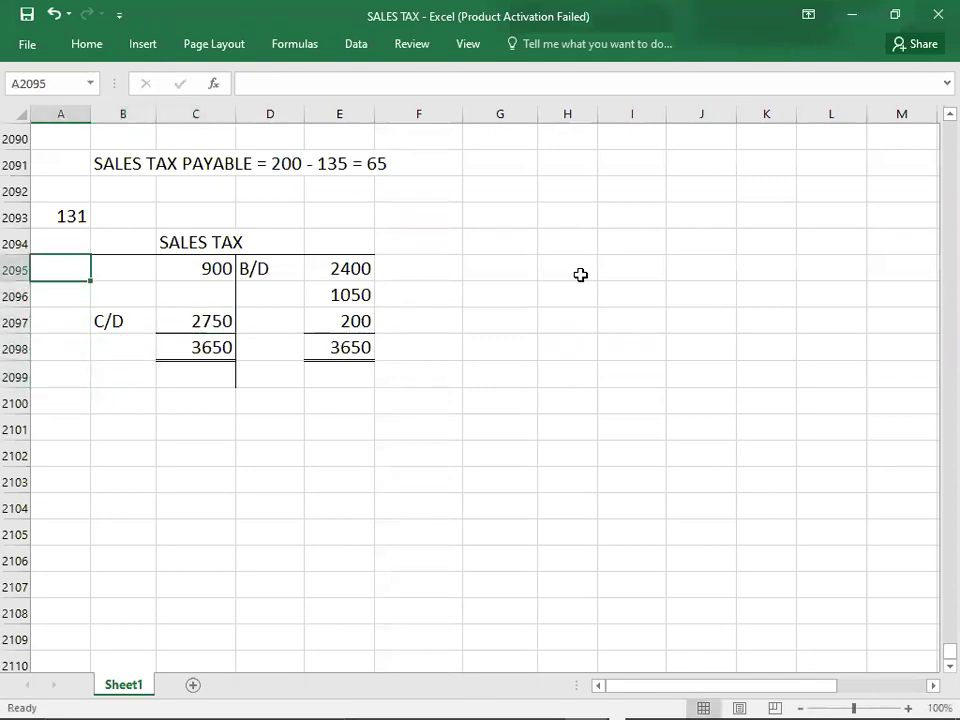
key(alt+Tab)
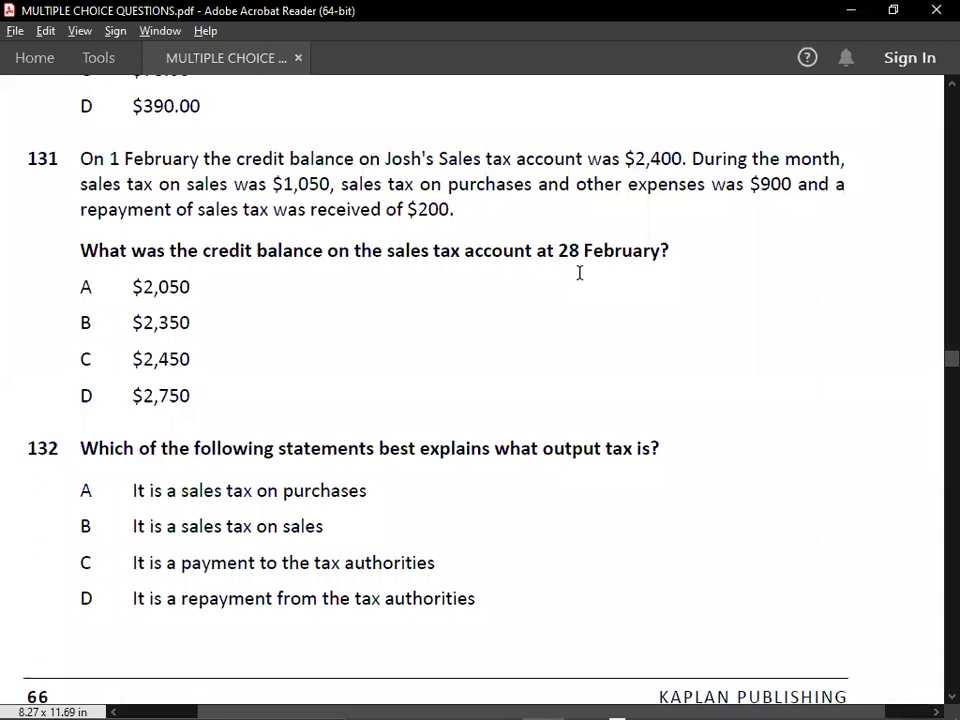
key(alt+Tab)
text(D)
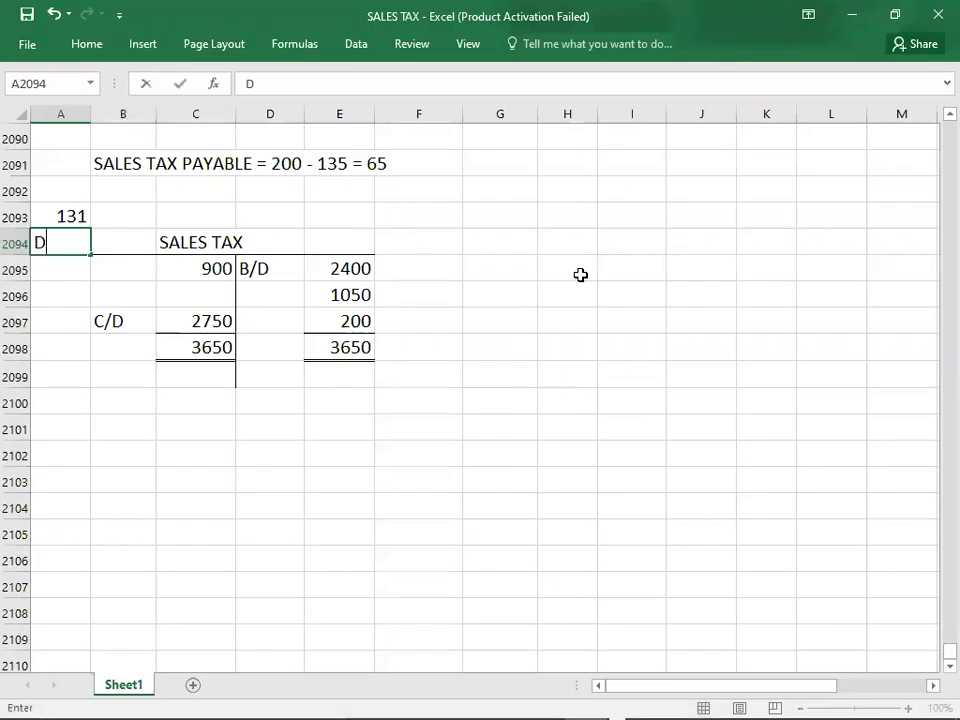
key(Return)
Read question 132 on output tax in the PDF and record 132 with answer B in A2101 and B2101
key(Down)
key(Down)
key(Down)
key(Down)
key(Down)
key(Down)
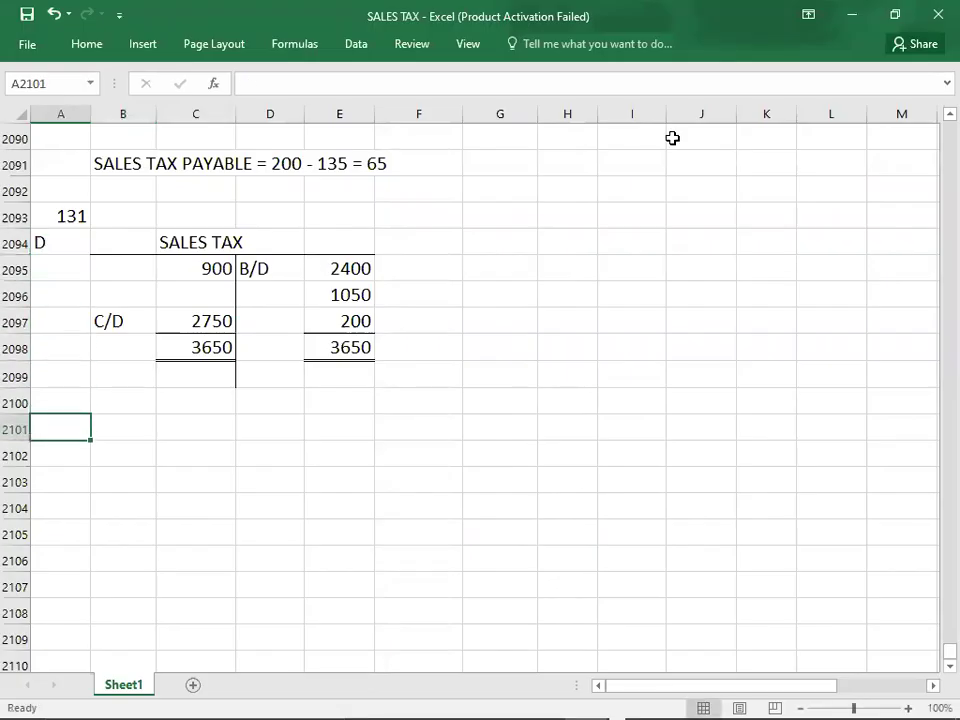
key(alt+Tab)
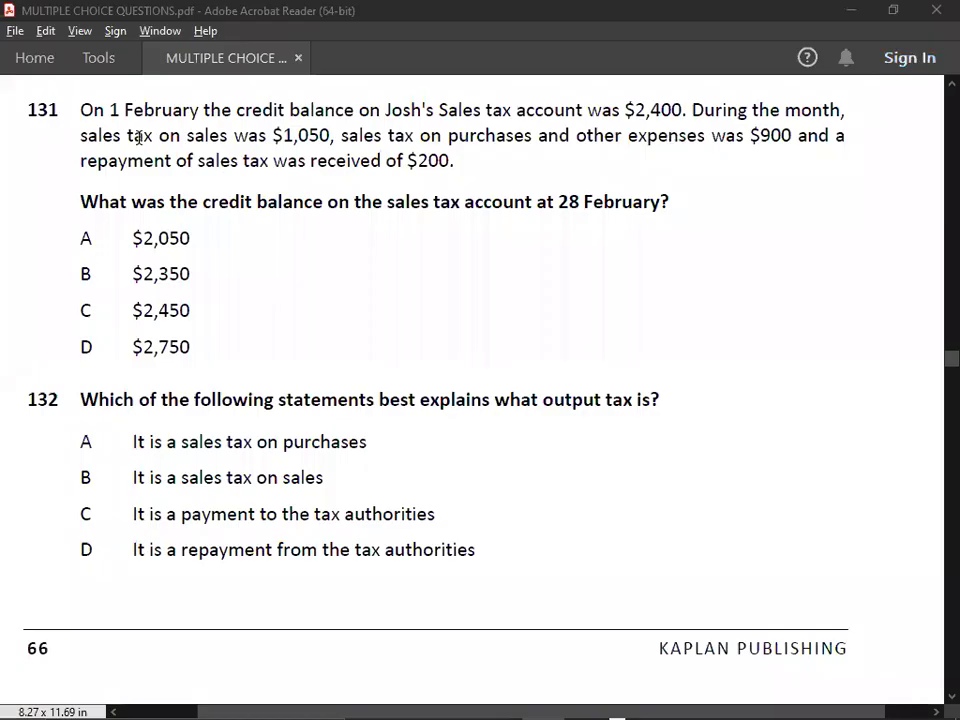
click(165, 76)
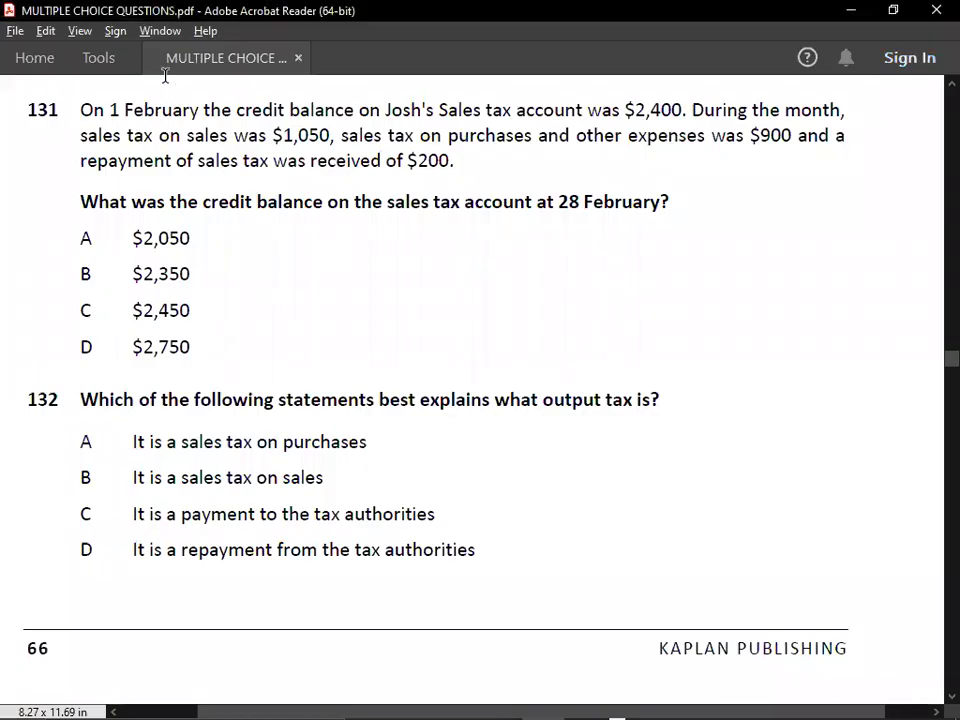
scroll(165, 76, down, 5)
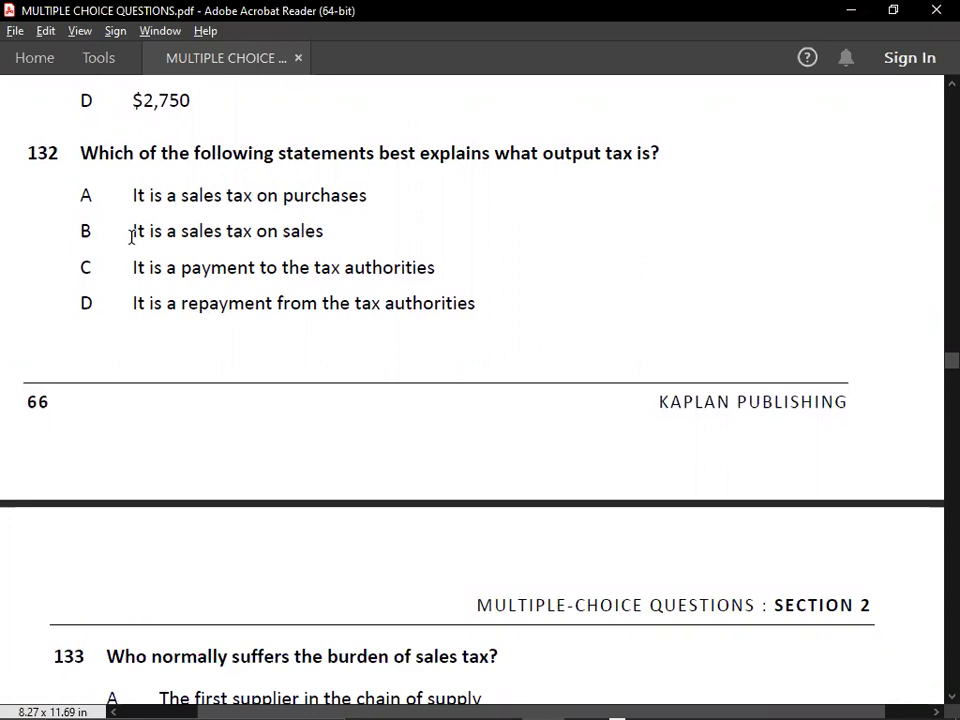
key(alt+Tab)
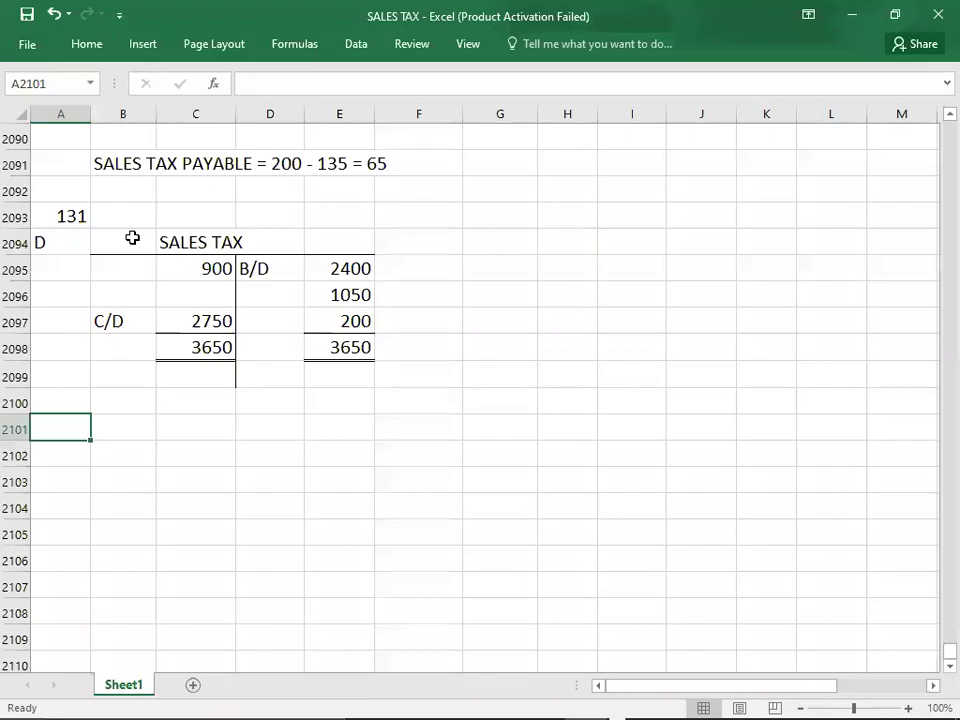
text(132)
key(Tab)
text(B)
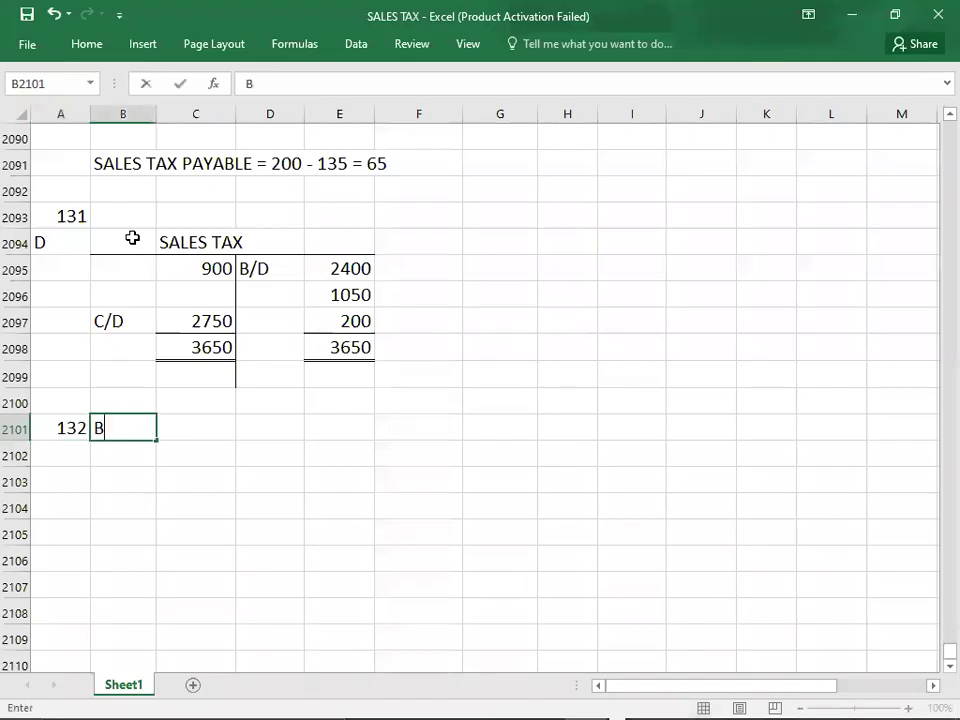
key(Return)
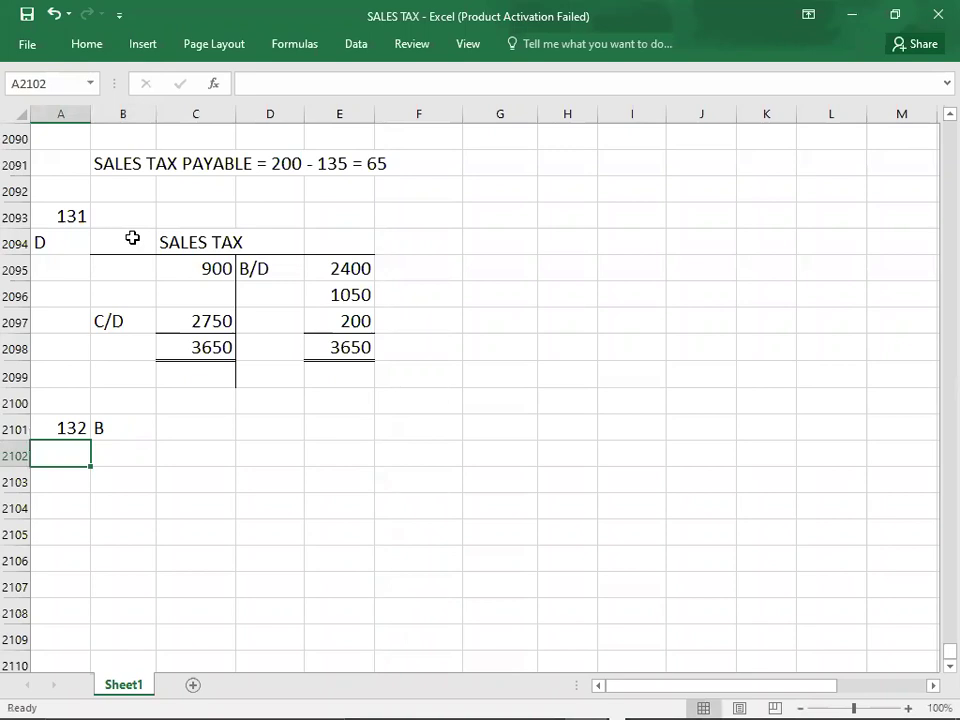
Read question 133 on the burden of sales tax in the PDF and record 133 with answer C in row 2102
key(alt+Tab)
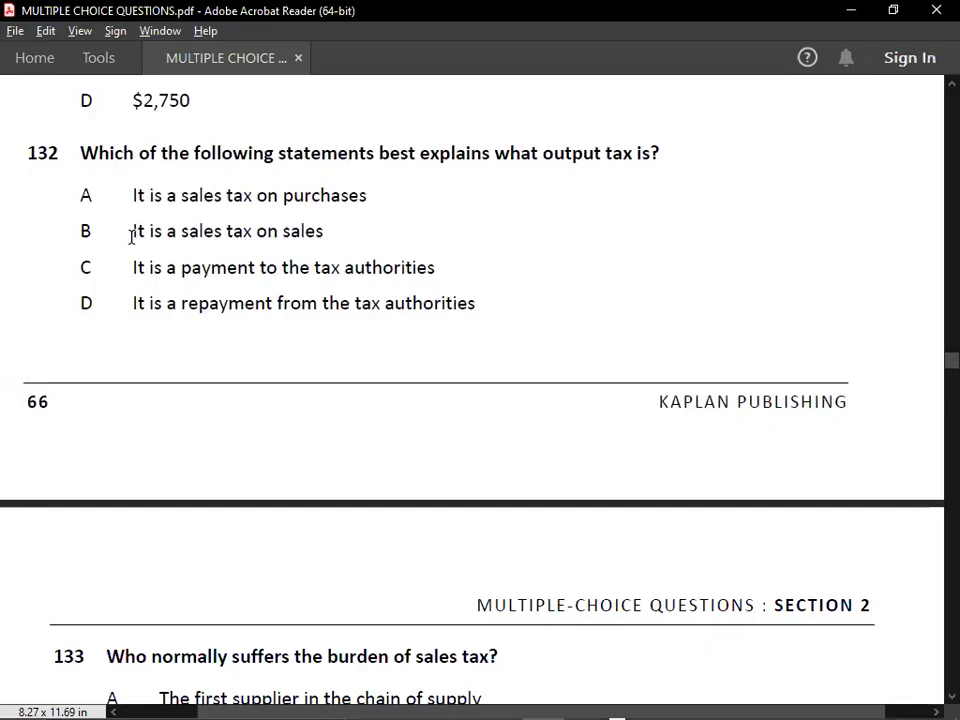
scroll(131, 236, down, 5)
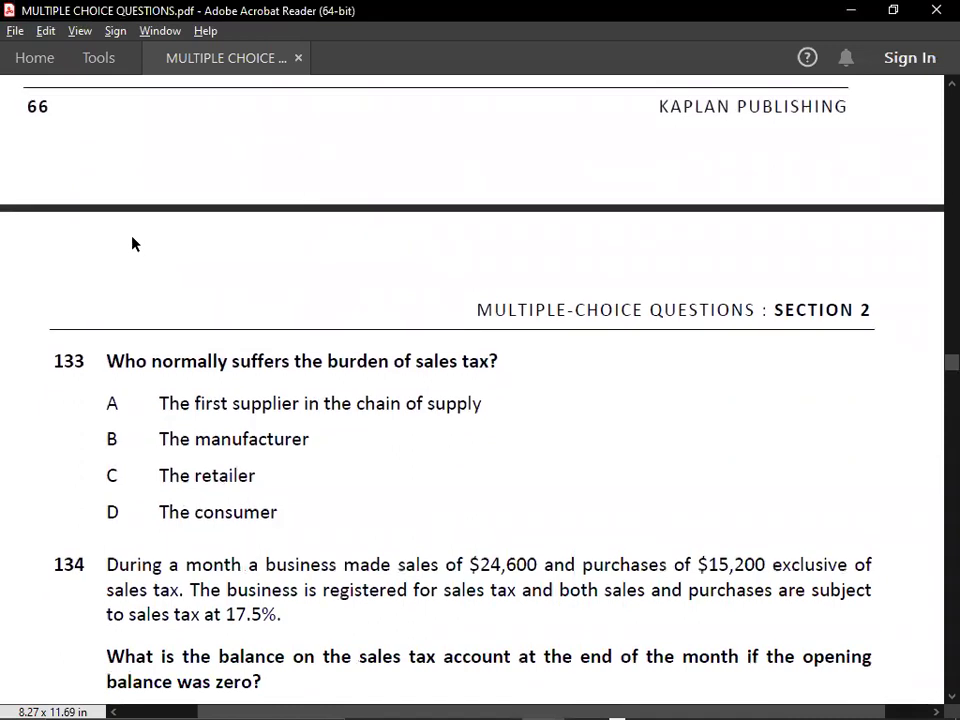
scroll(131, 243, down, 1)
scroll(4, 589, down, 1)
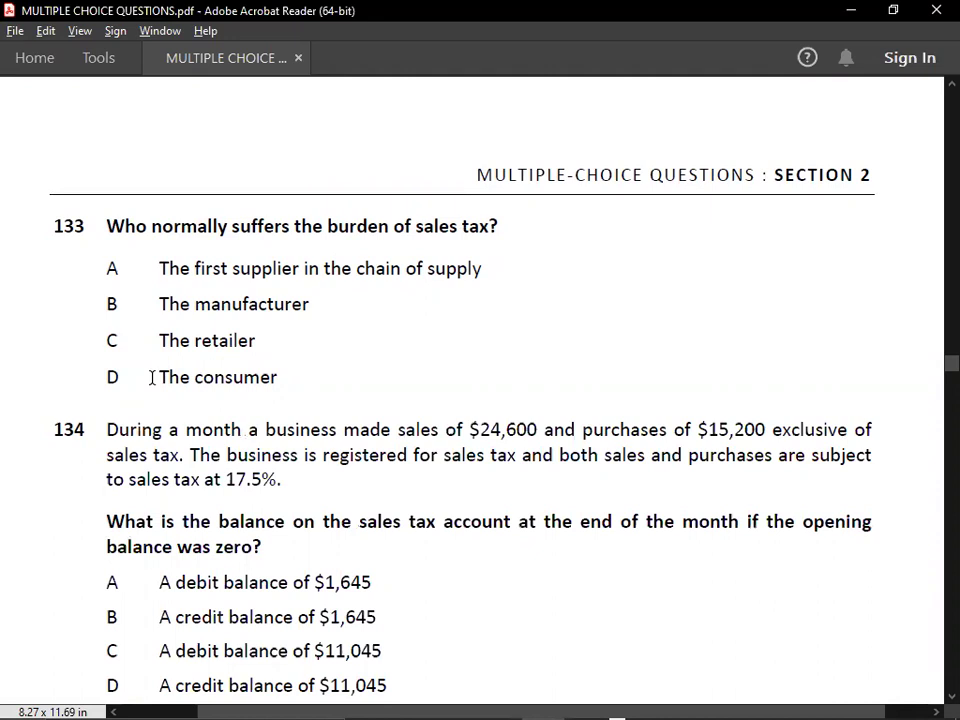
key(alt+Tab)
text(133)
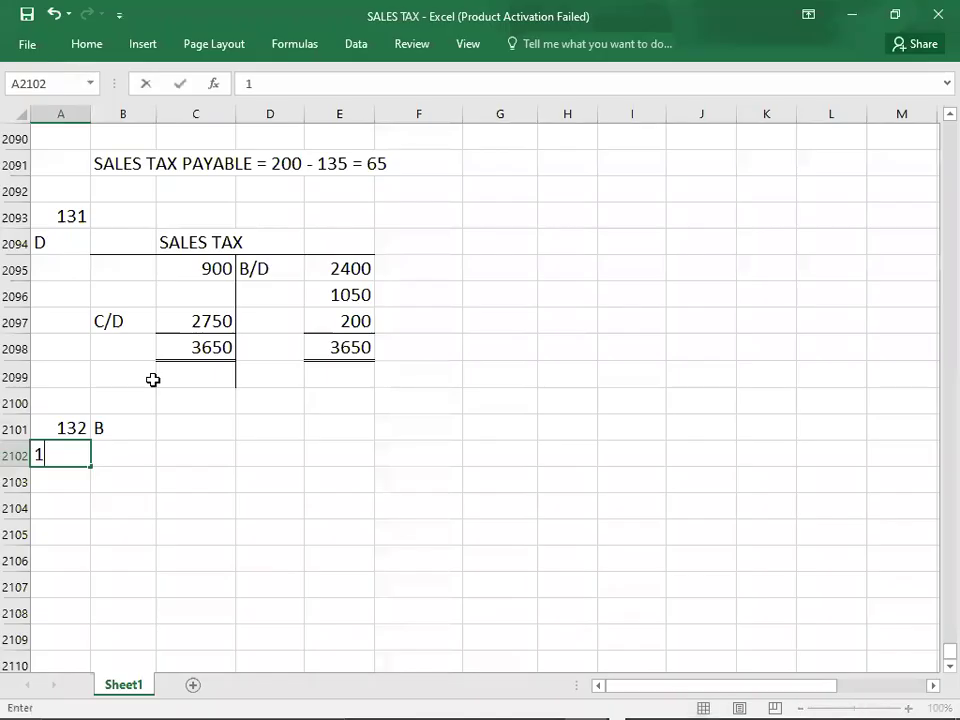
key(Tab)
text(C)
key(Return)
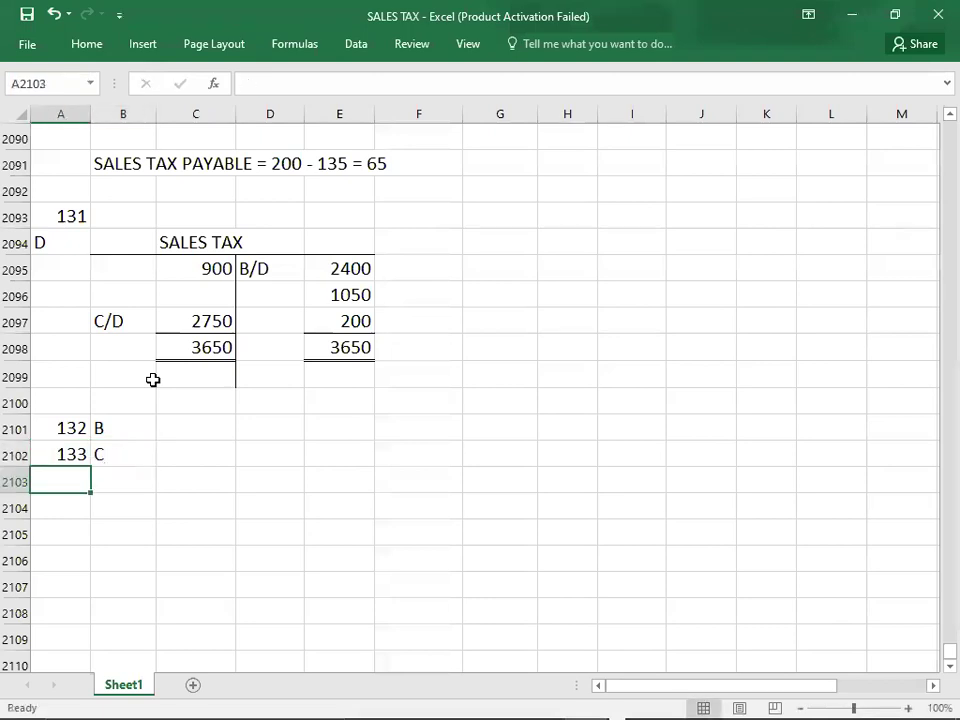
key(Down)
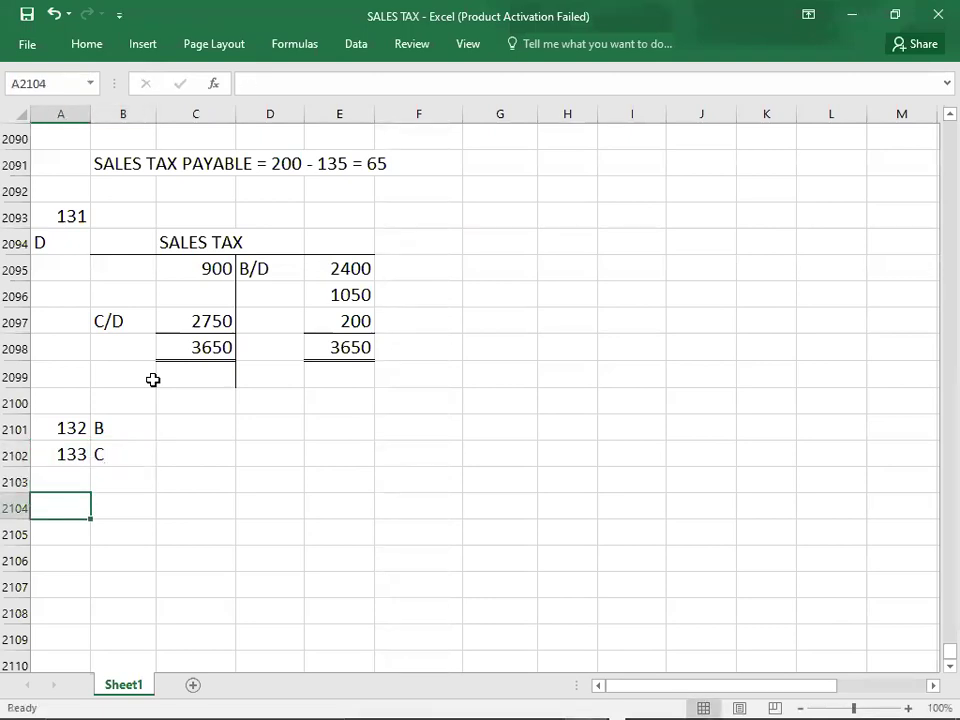
key(Down)
key(Down)
key(Down)
key(Down)
key(Down)
key(Down)
key(Down)
key(Down)
key(Down)
key(Down)
key(Down)
key(Down)
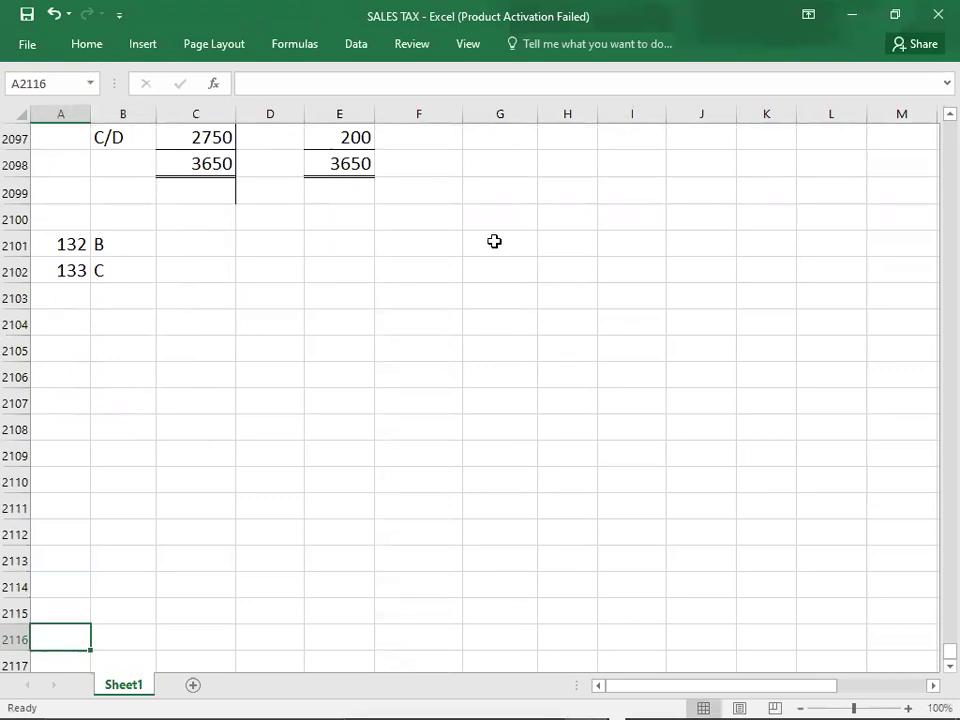
Change the answer for question 133 in B2102 to D
click(54, 294)
double_click(119, 266)
key(BackSpace)
text(D)
key(Return)
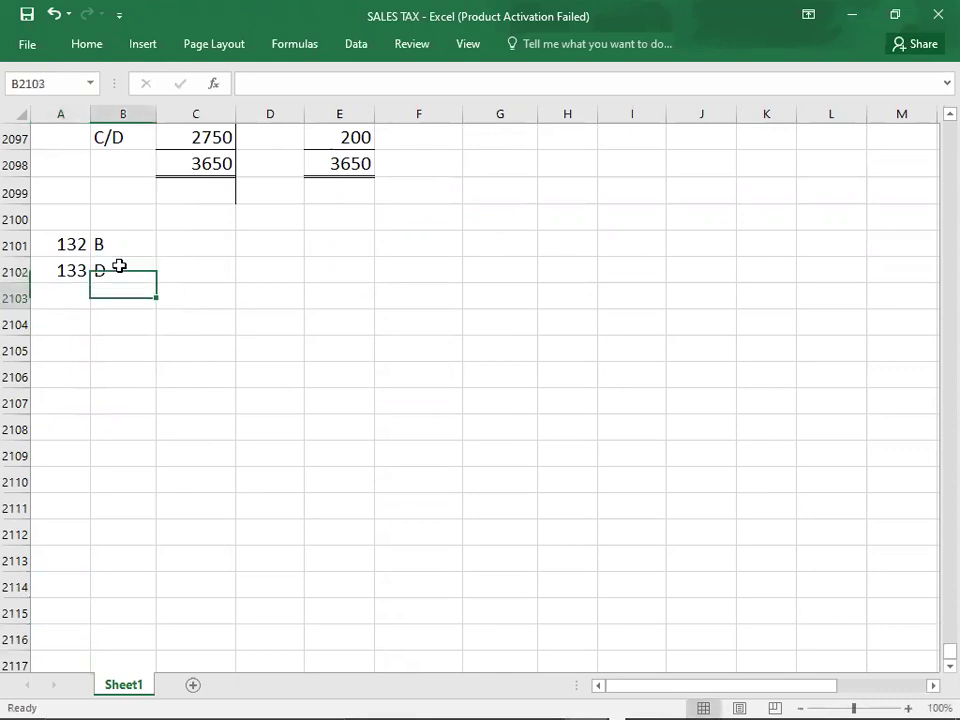
Read question 134 on the month-end sales tax balance in the PDF and enter 134 in A2103
key(Left)
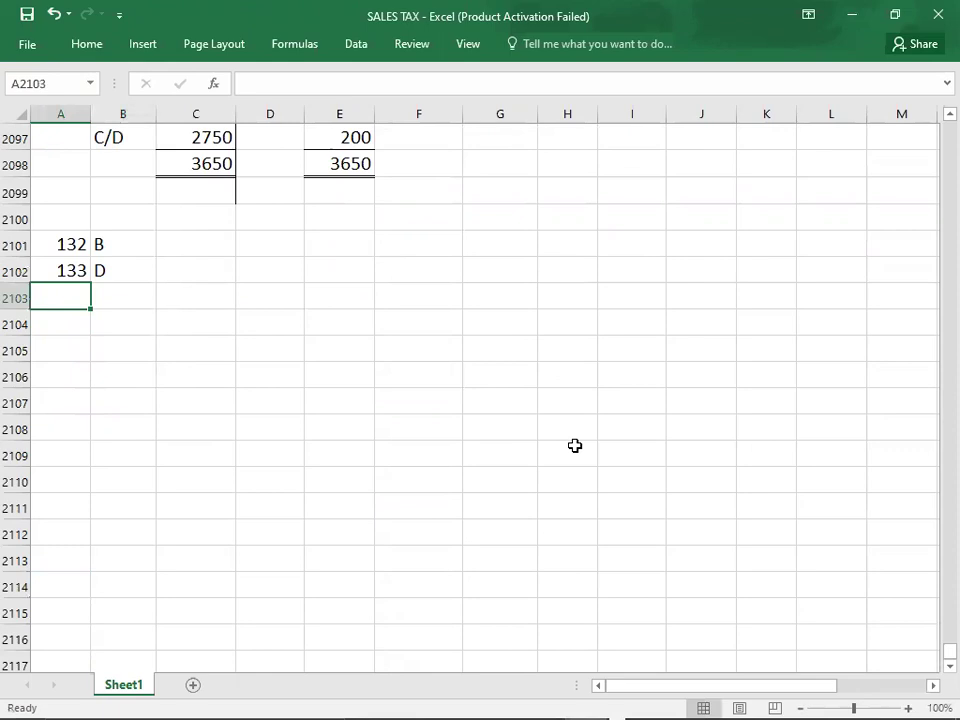
key(alt+Tab)
scroll(575, 443, down, 5)
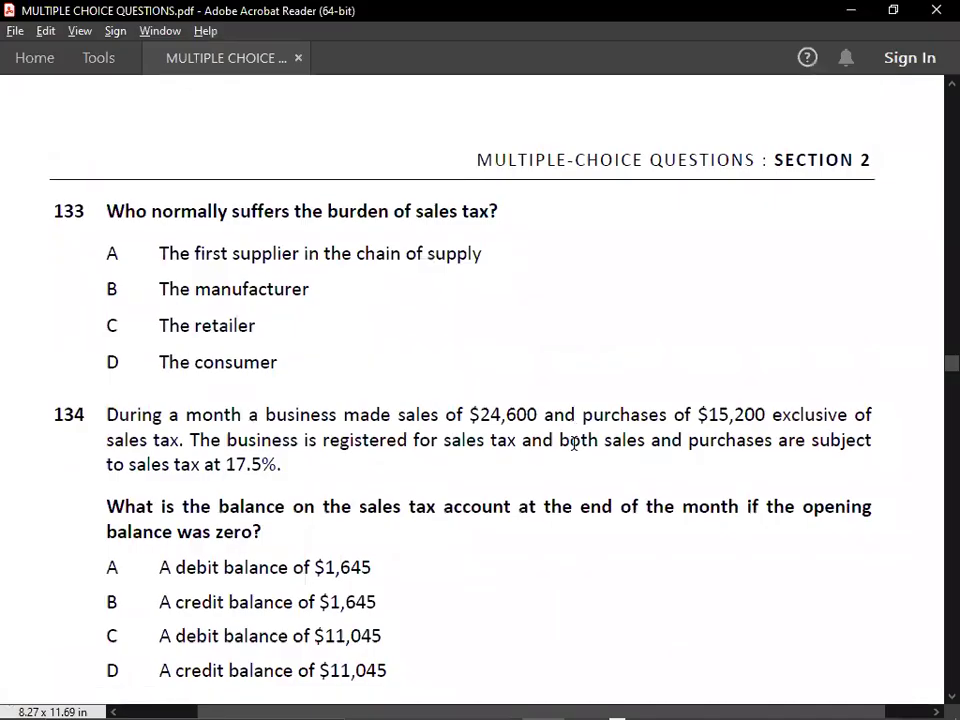
scroll(575, 450, down, 1)
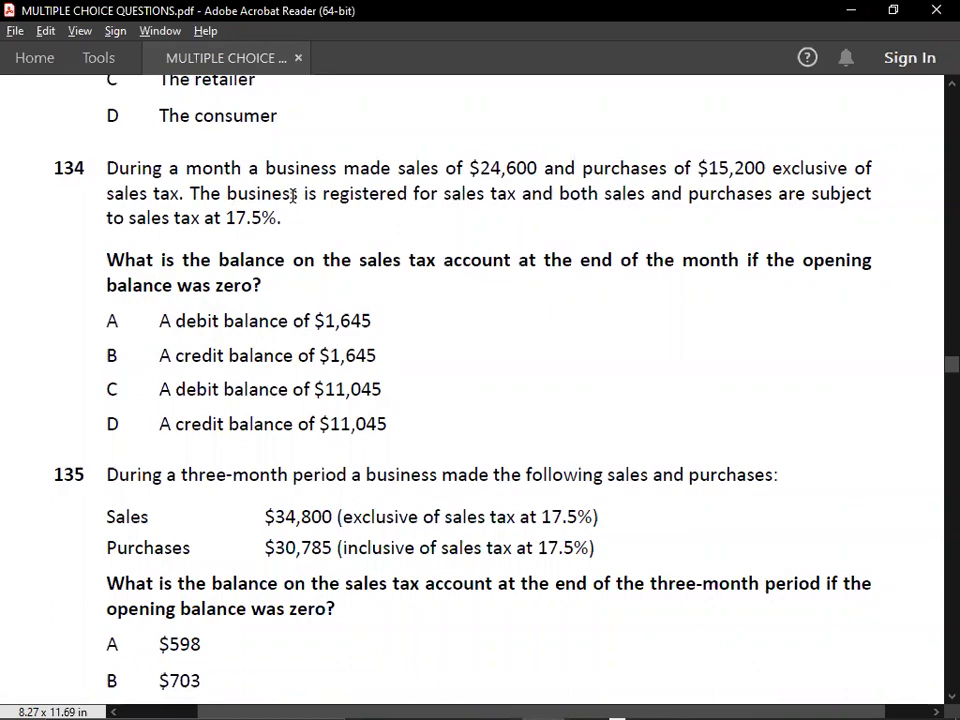
key(alt+Tab)
text(134)
key(Return)
key(Right)
Check the sales figure in question 134 and begin its working in B2104 with the text "SALES TAX ON SALES ="
key(alt+Tab)
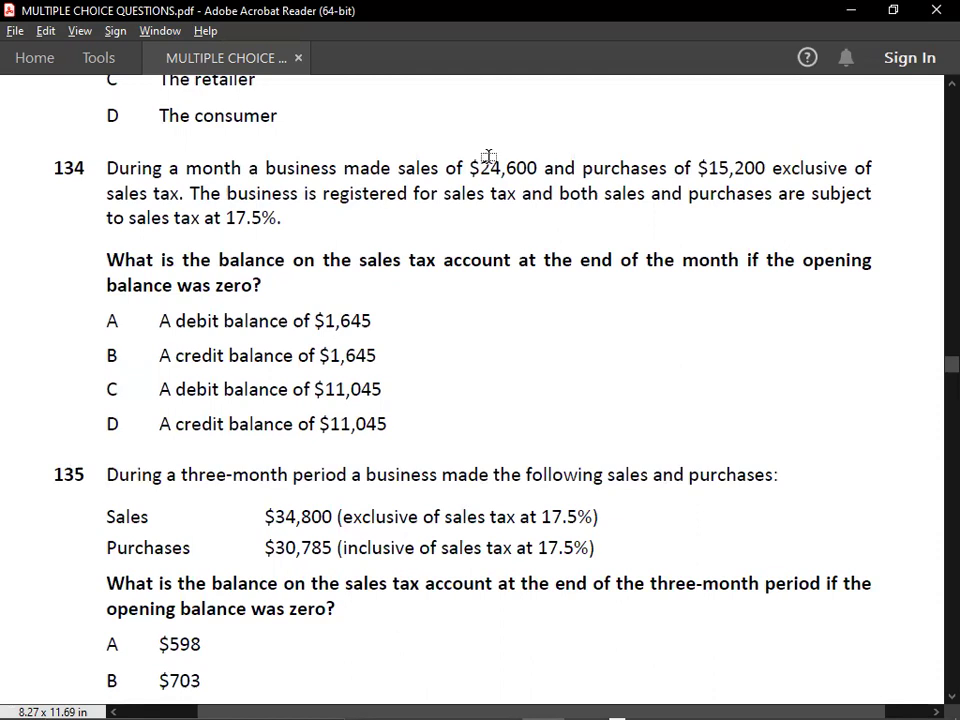
key(alt+Tab)
text(SA)
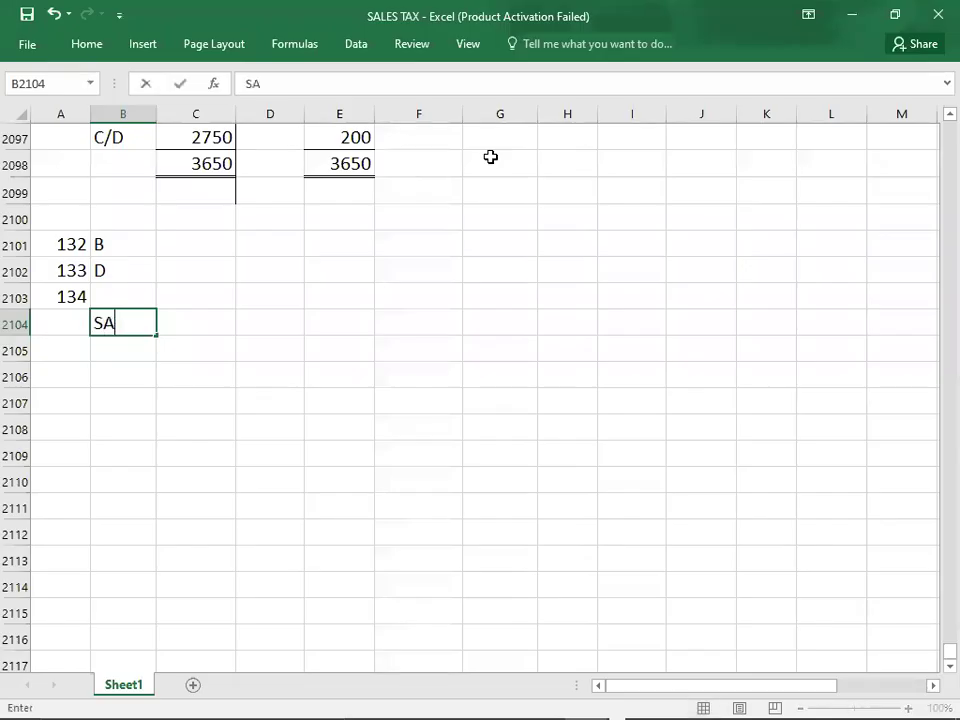
text(LES Tx on sales)
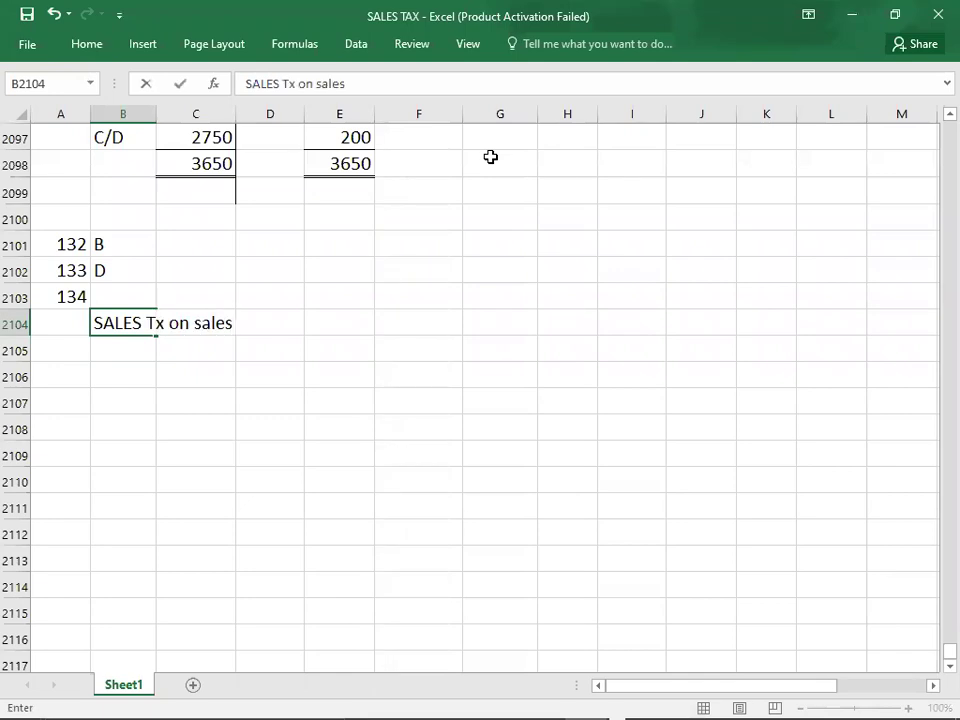
key(BackSpace)
key(BackSpace)
key(BackSpace)
key(BackSpace)
key(BackSpace)
key(BackSpace)
key(BackSpace)
key(BackSpace)
key(BackSpace)
key(BackSpace)
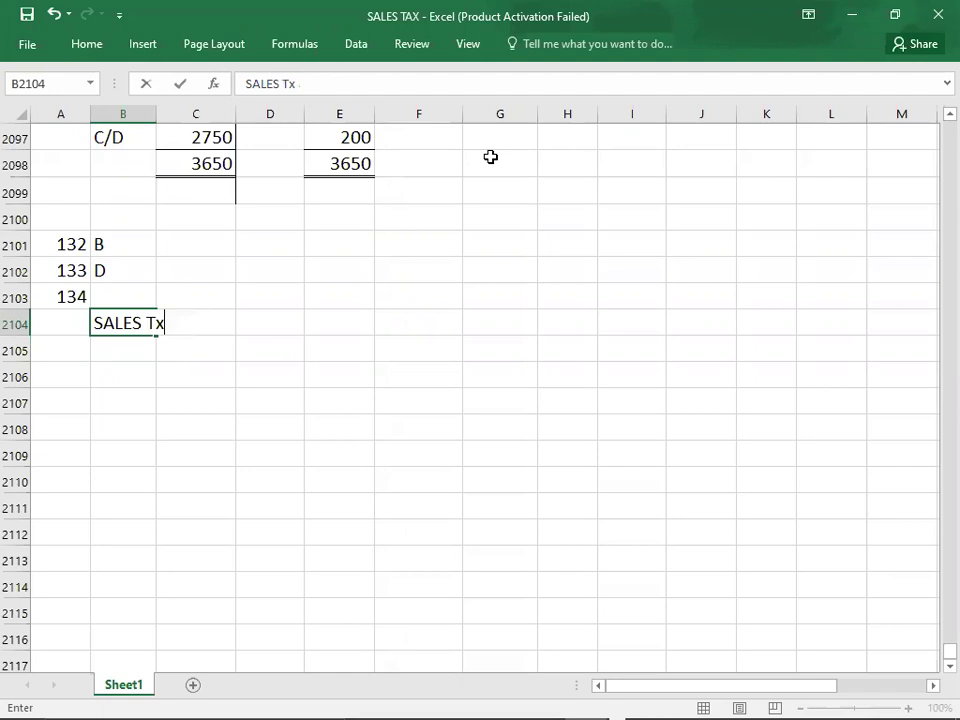
text(AX ON)
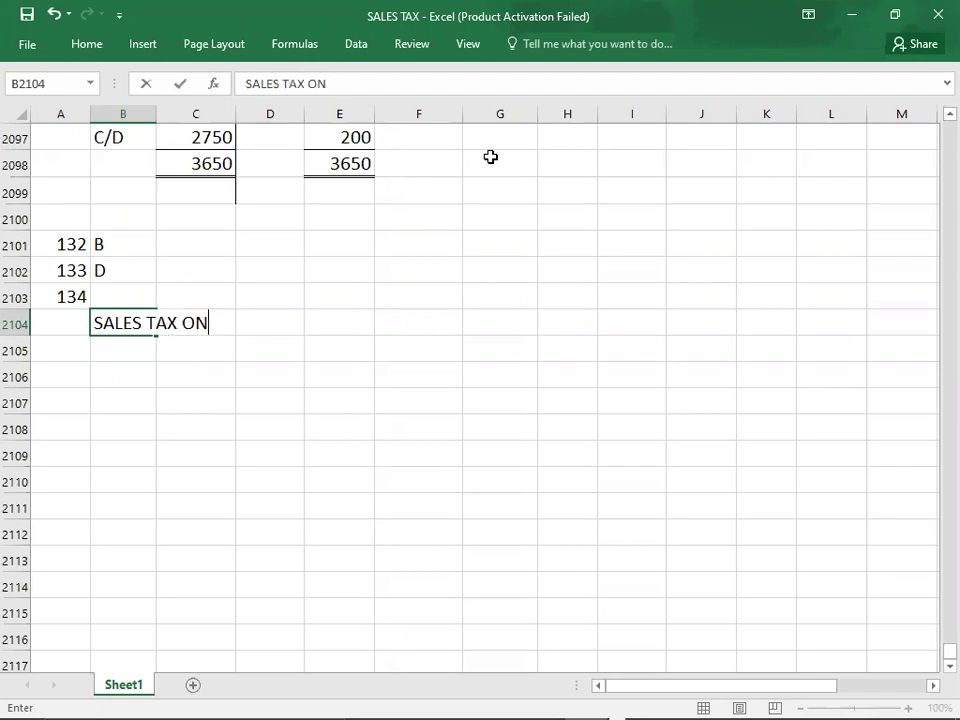
text( SALES =)
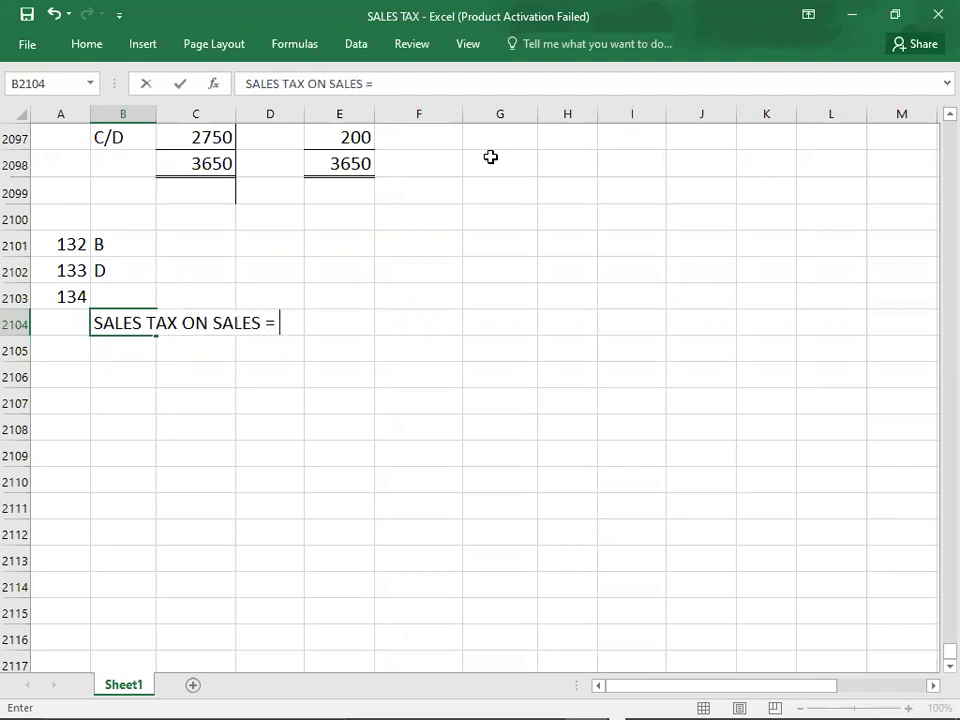
Check the sales figure and tax rate for question 134 in the PDF and complete the B2104 working with "24600*17.5/100 = 4305"
key(alt+Tab)
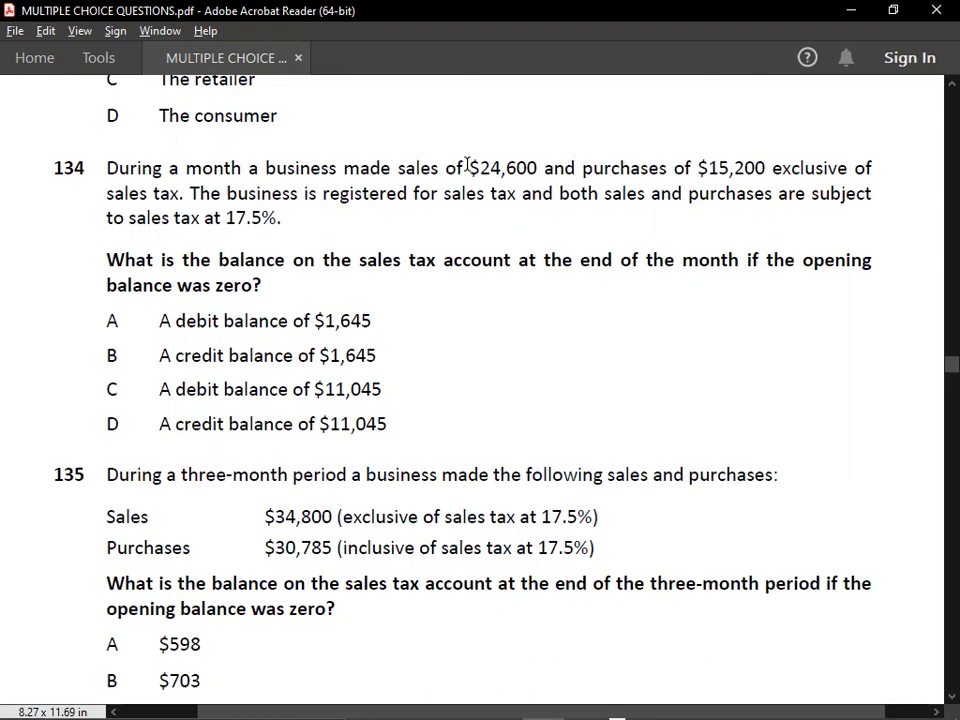
key(alt+Tab)
text(24600*)
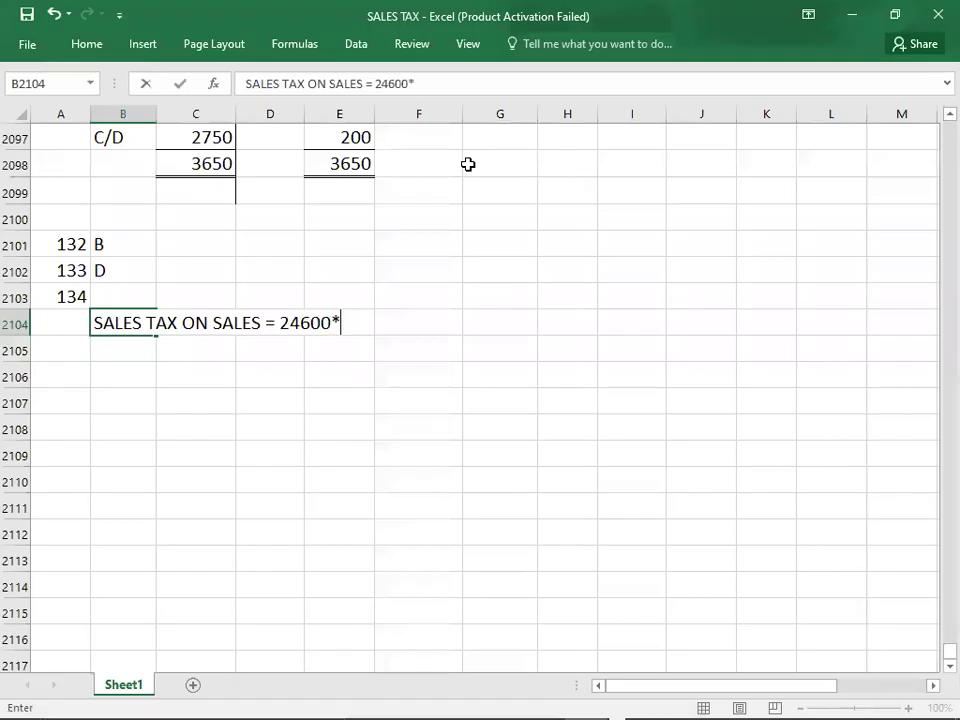
key(alt+Tab)
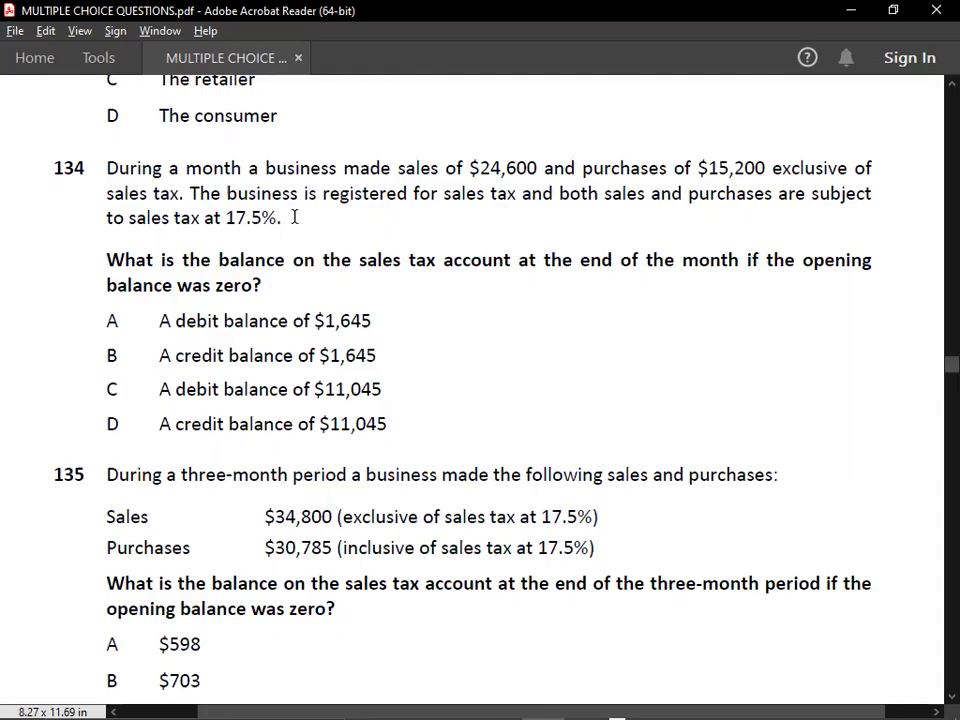
key(alt+Tab)
text(17.5/1)
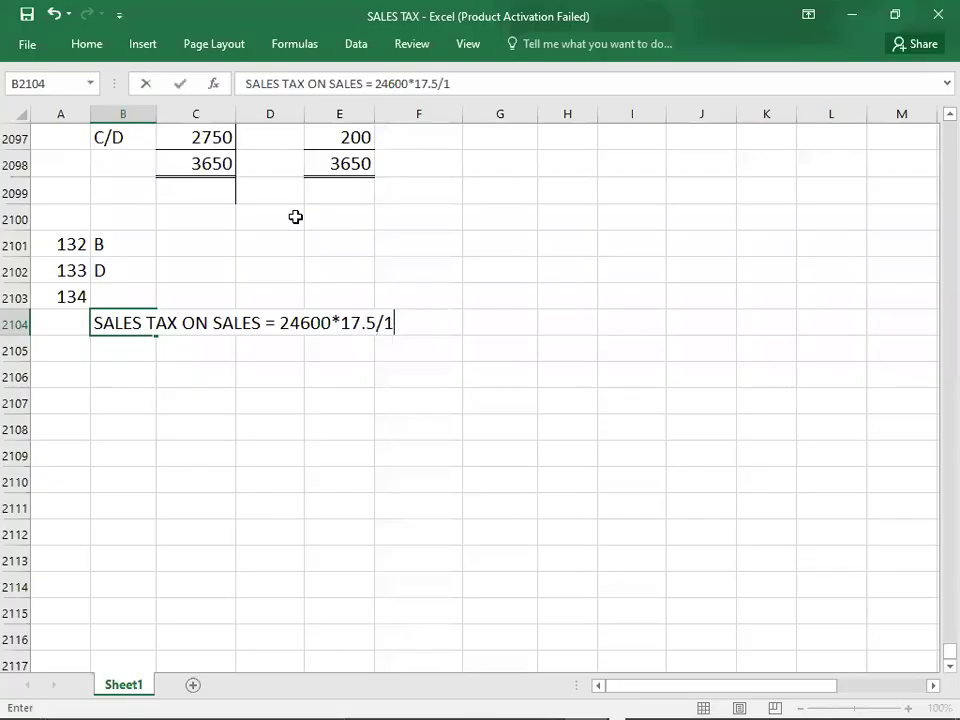
text(00 = 4)
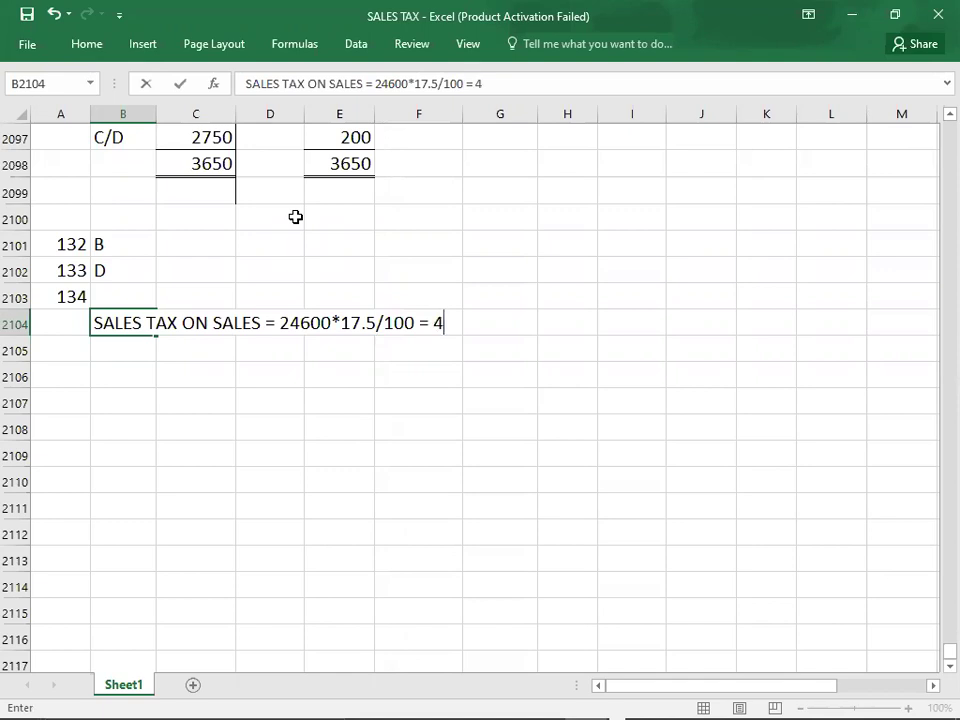
key(BackSpace)
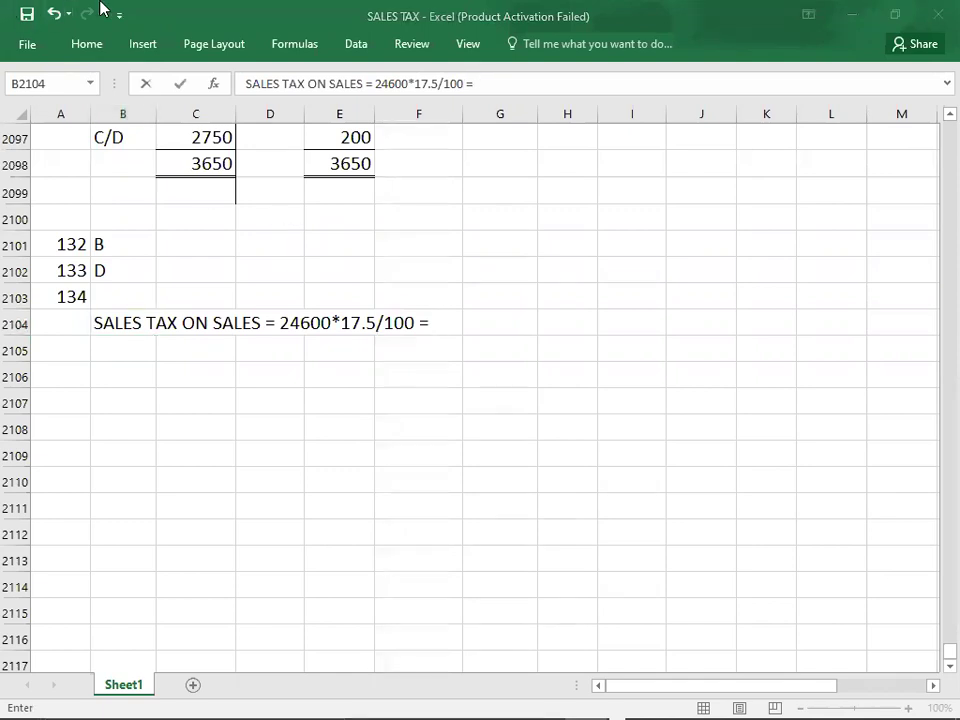
click(439, 324)
text(4)
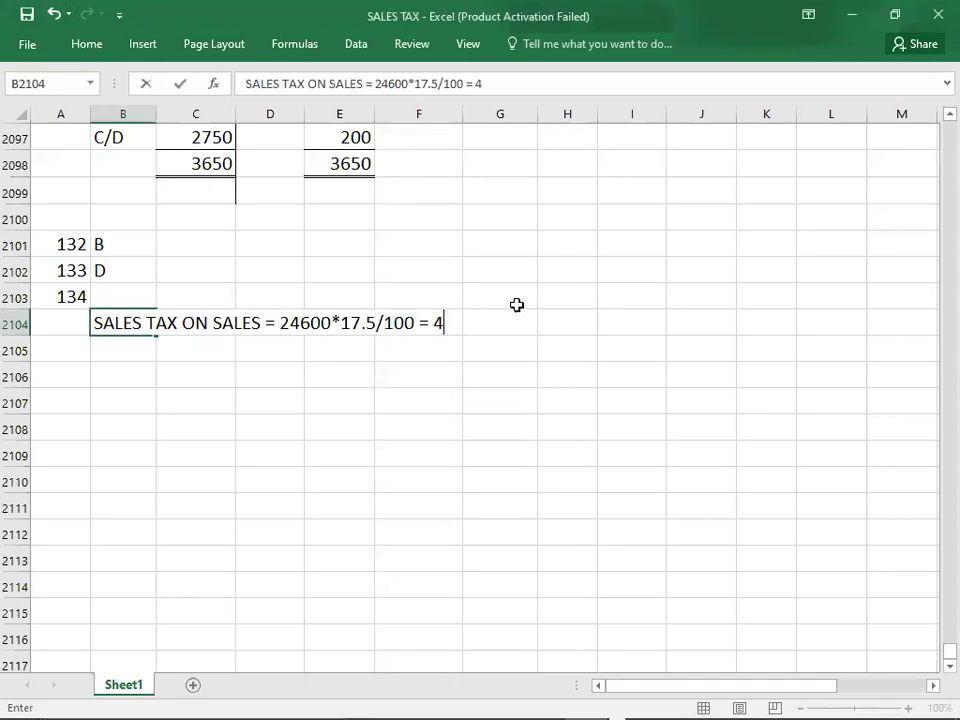
text(305)
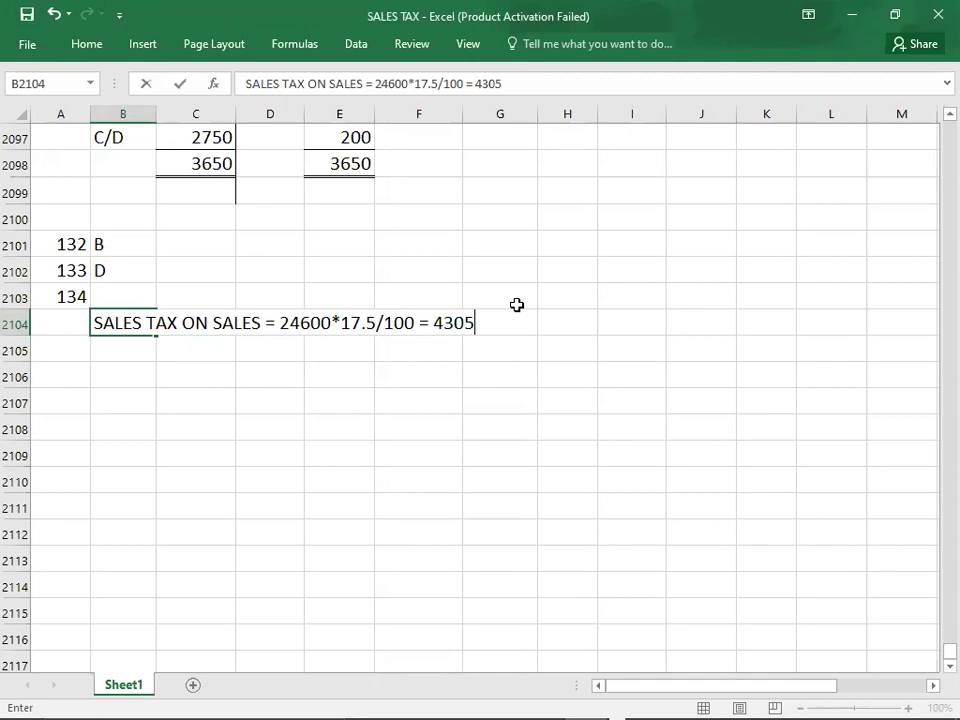
key(Return)
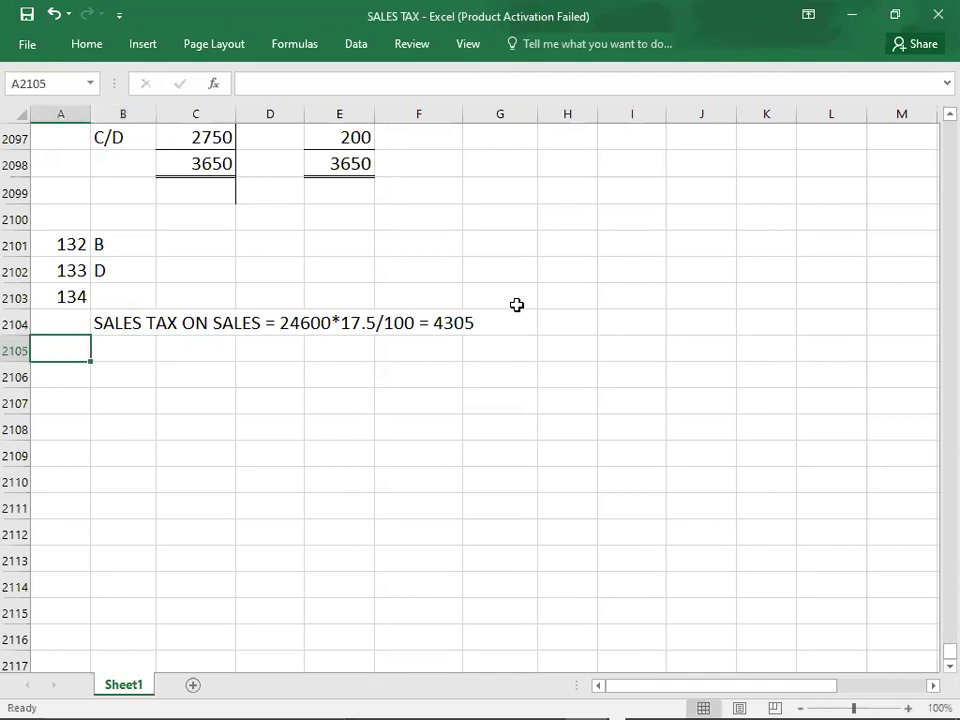
Check the purchases figure in the PDF and enter "SALES ON PURCHASES = 15200*17.5/100 = 1650" in B2106
key(Down)
key(Right)
text(SALES )
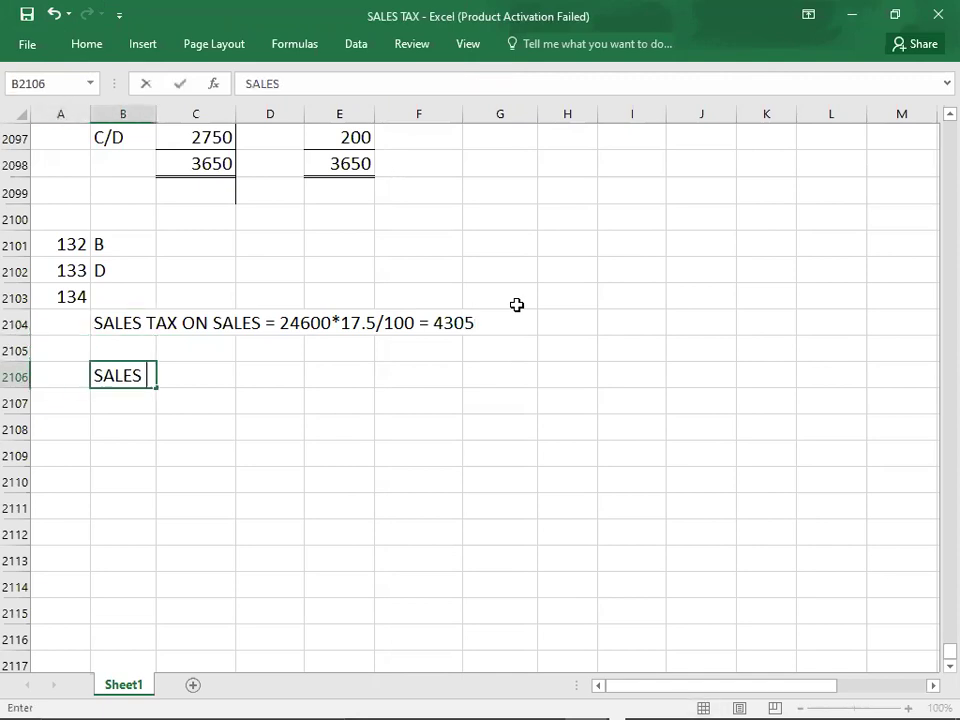
text(ON PURCH)
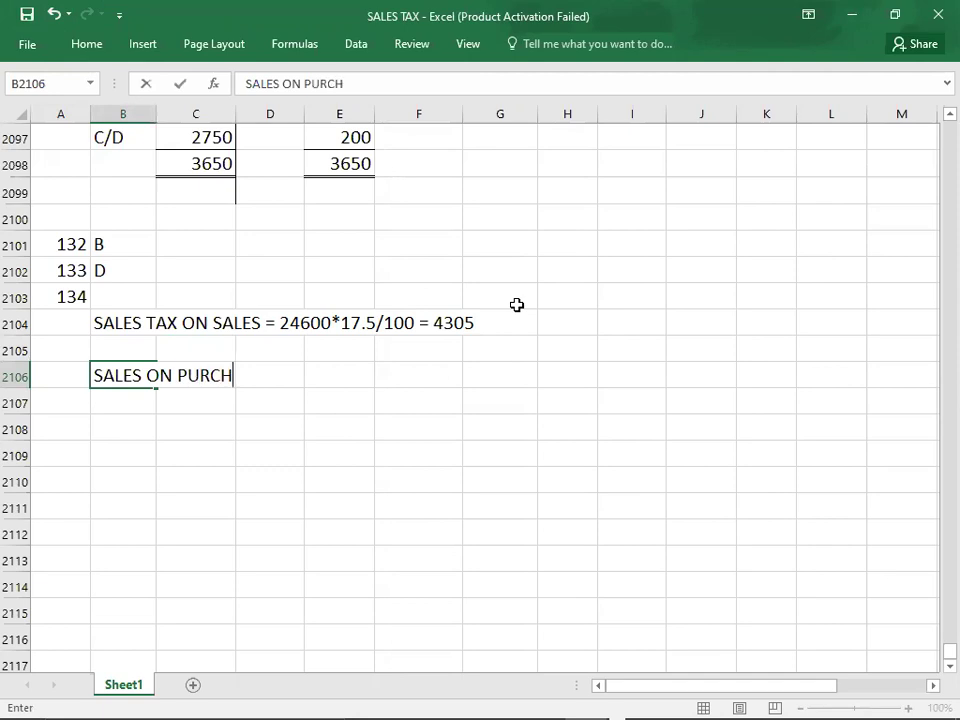
text(ASES =)
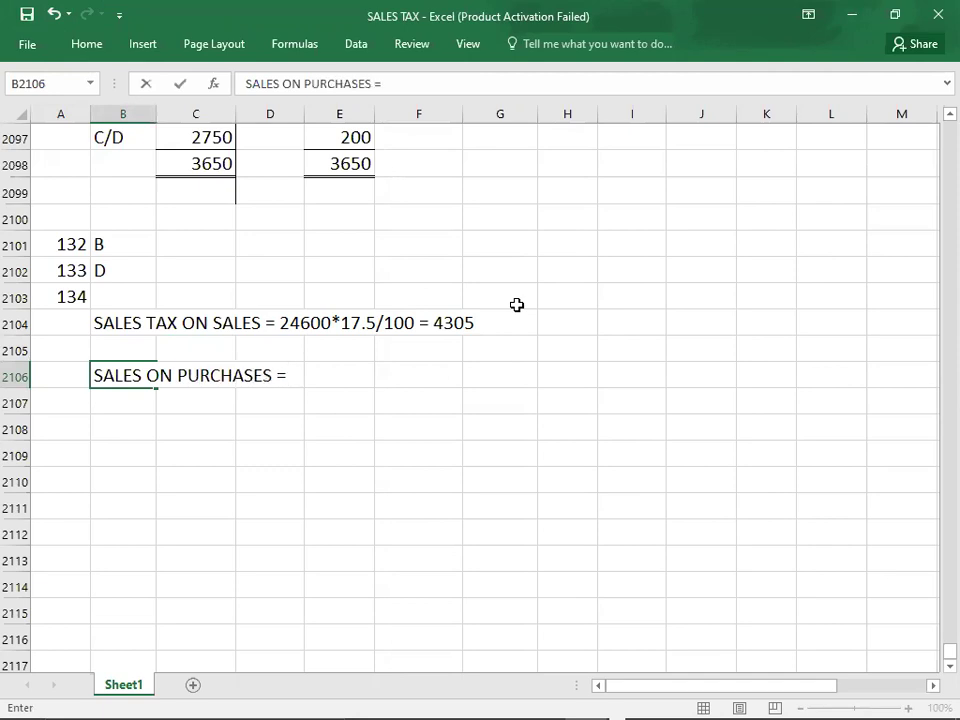
key(alt+Tab)
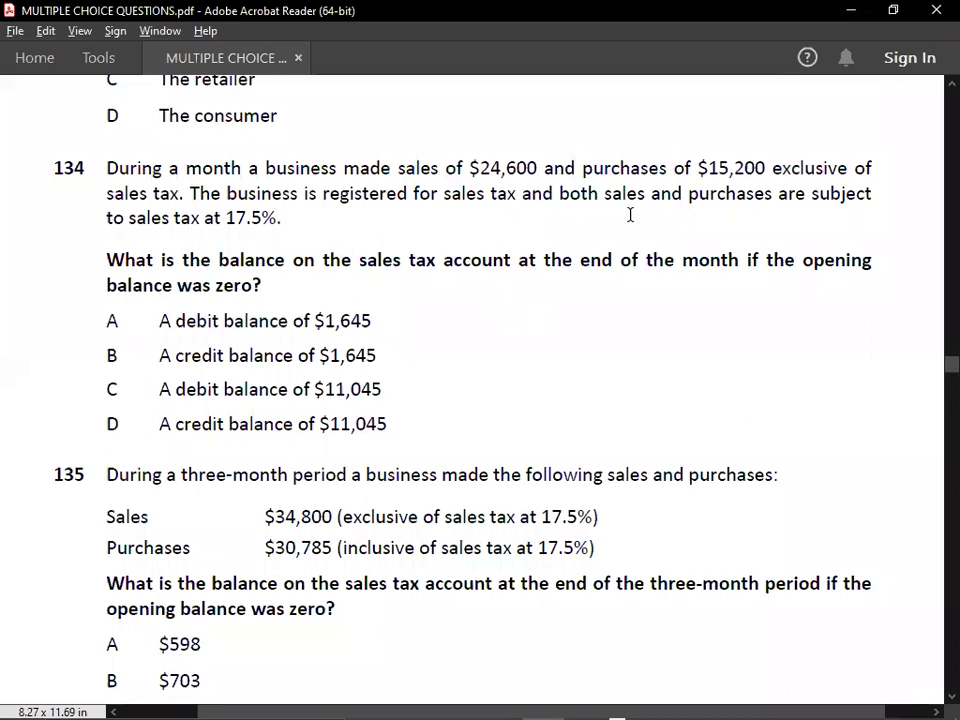
key(alt+Tab)
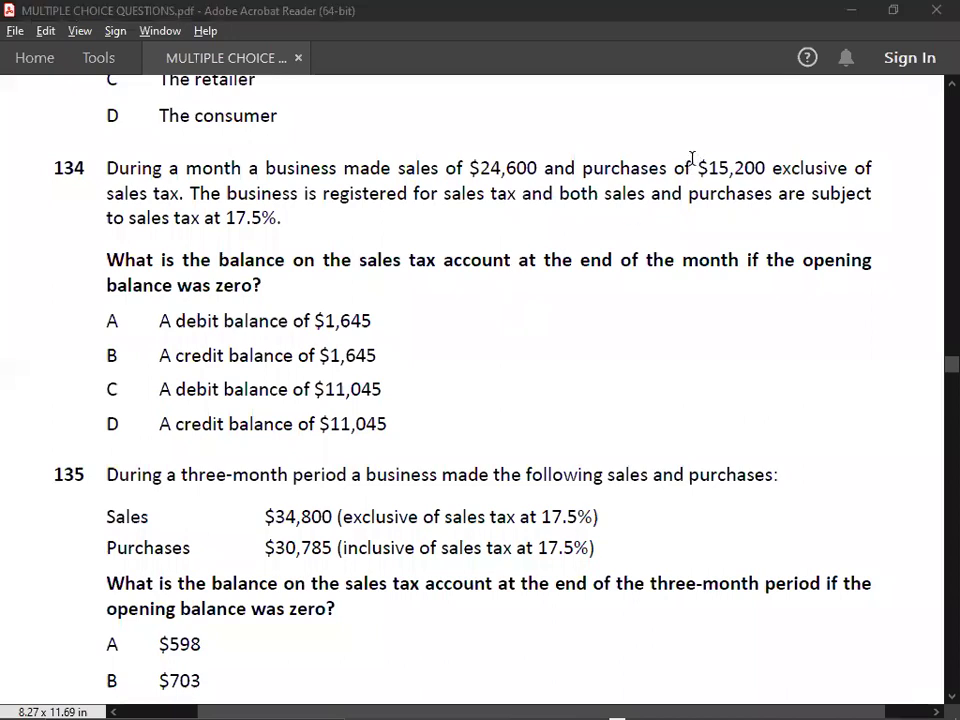
key(alt+Tab)
text(152)
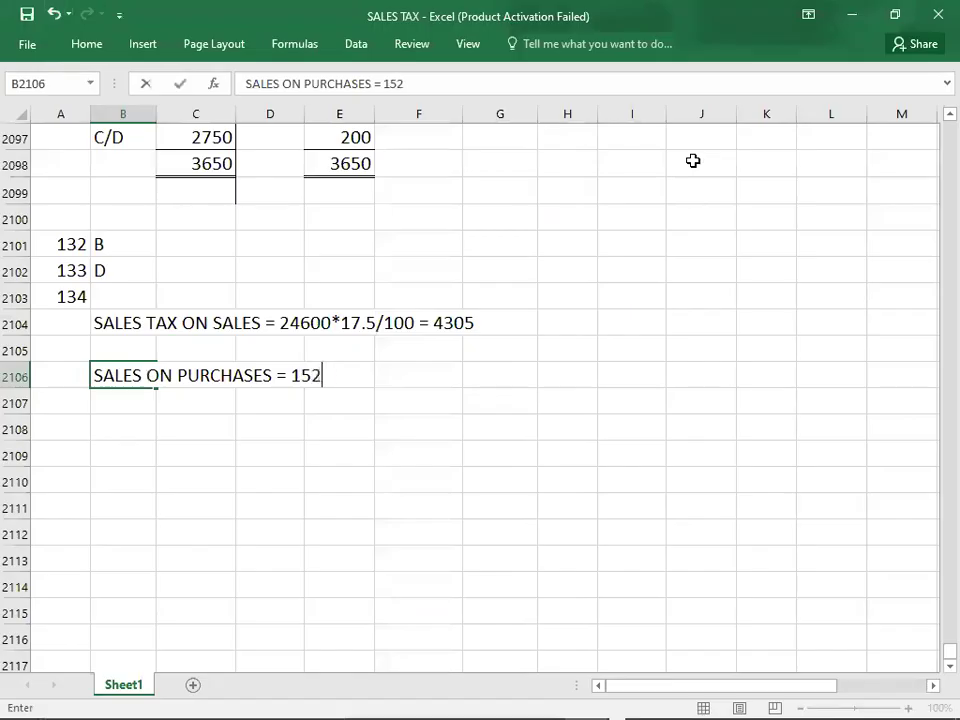
text(00*17)
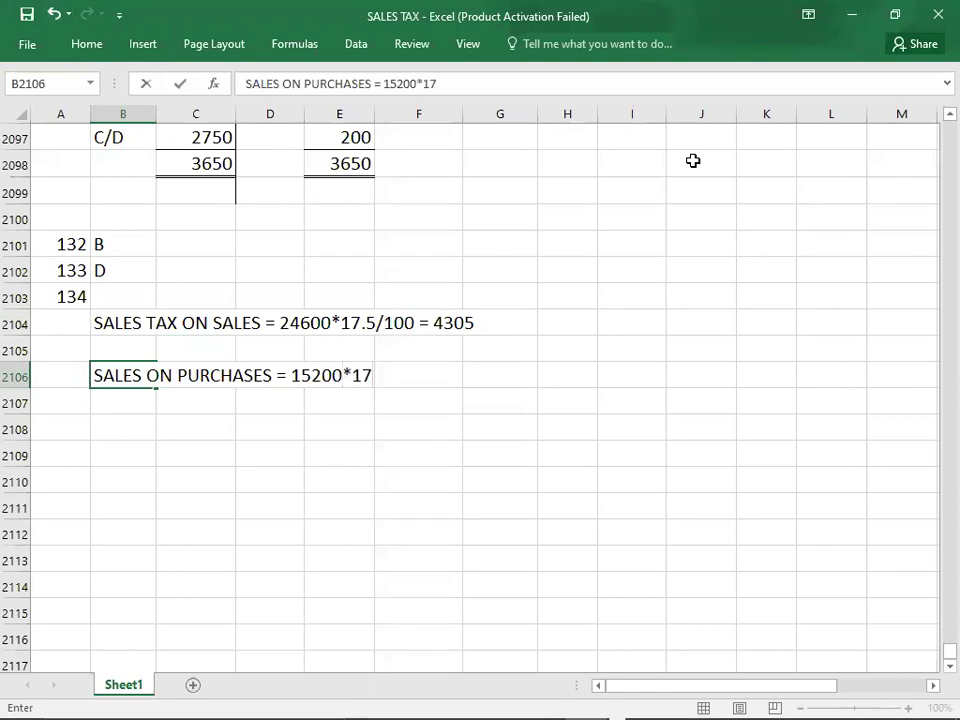
text(.5/100 = )
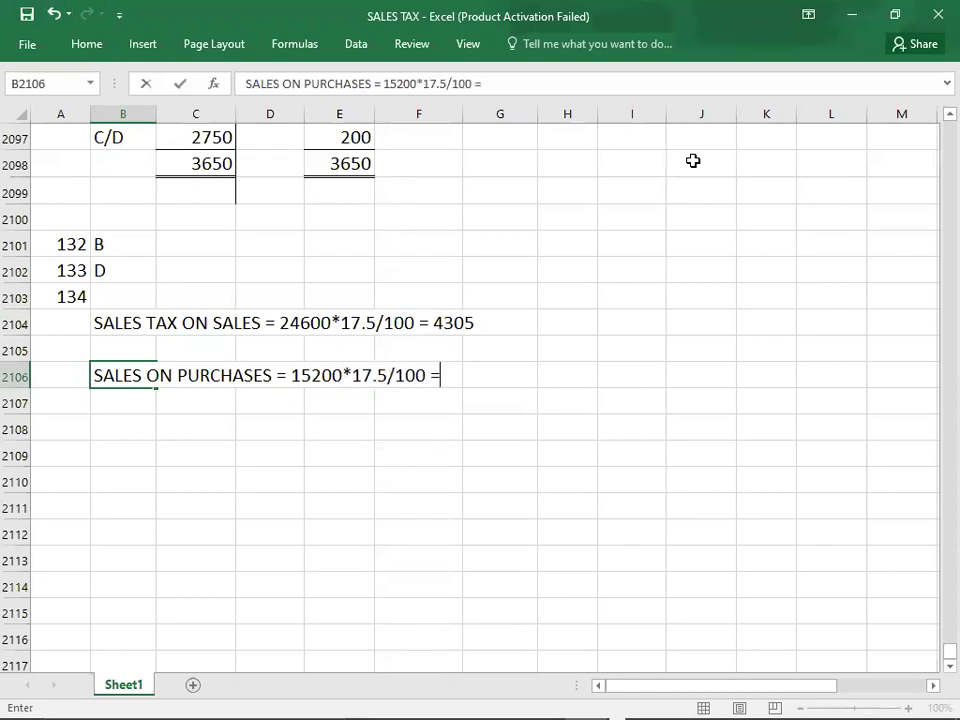
text(1650)
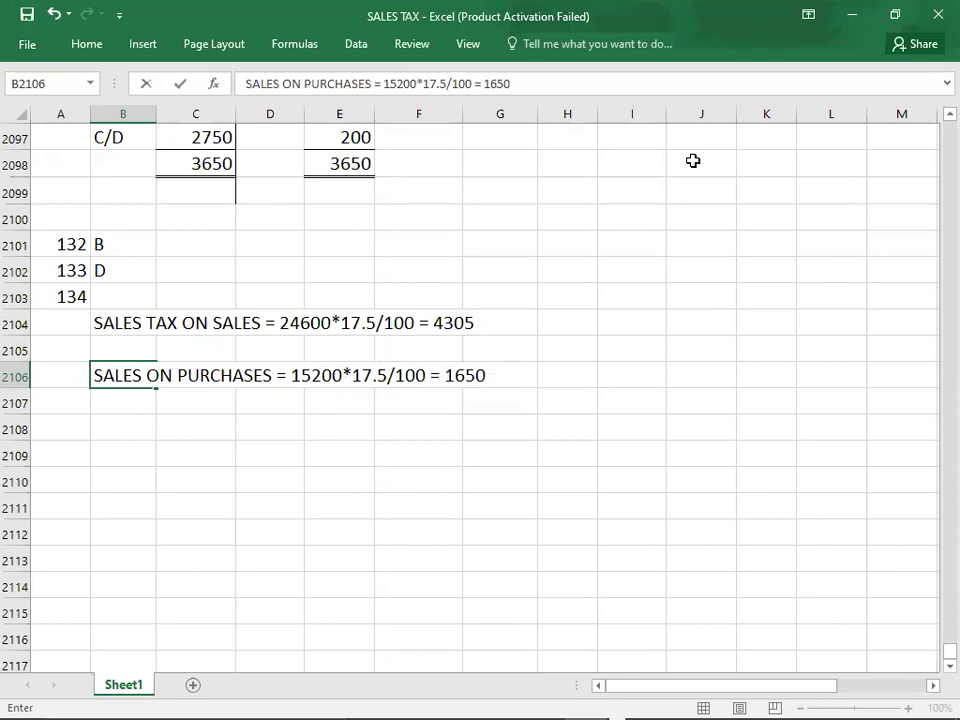
key(Return)
key(Return)
text(S)
key(BackSpace)
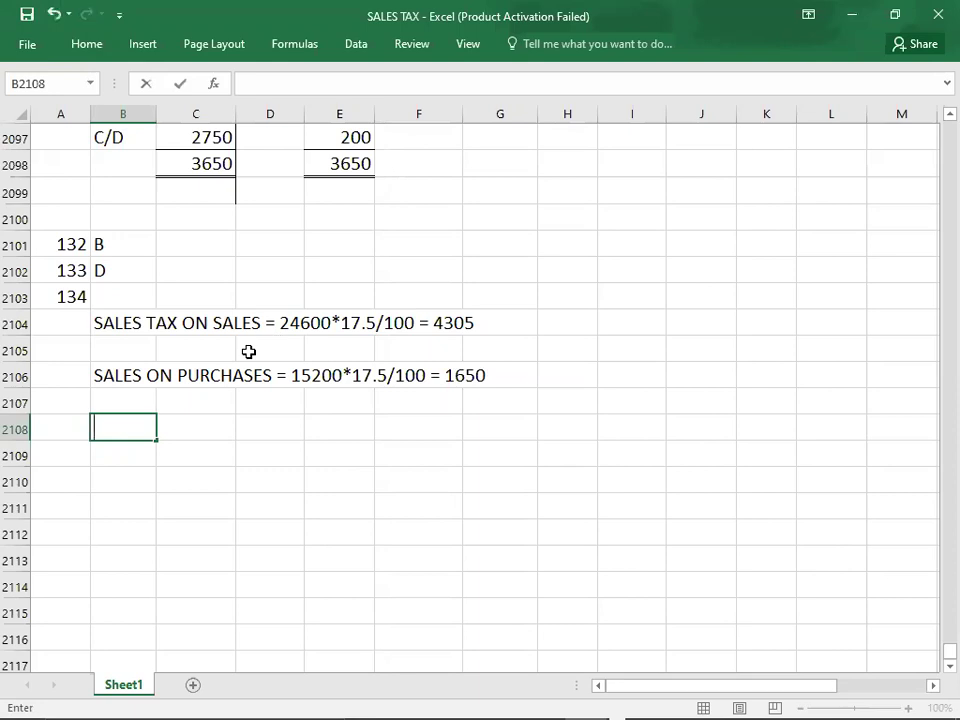
Correct the result of the purchases working in B2106 to 2660
click(140, 376)
double_click(441, 376)
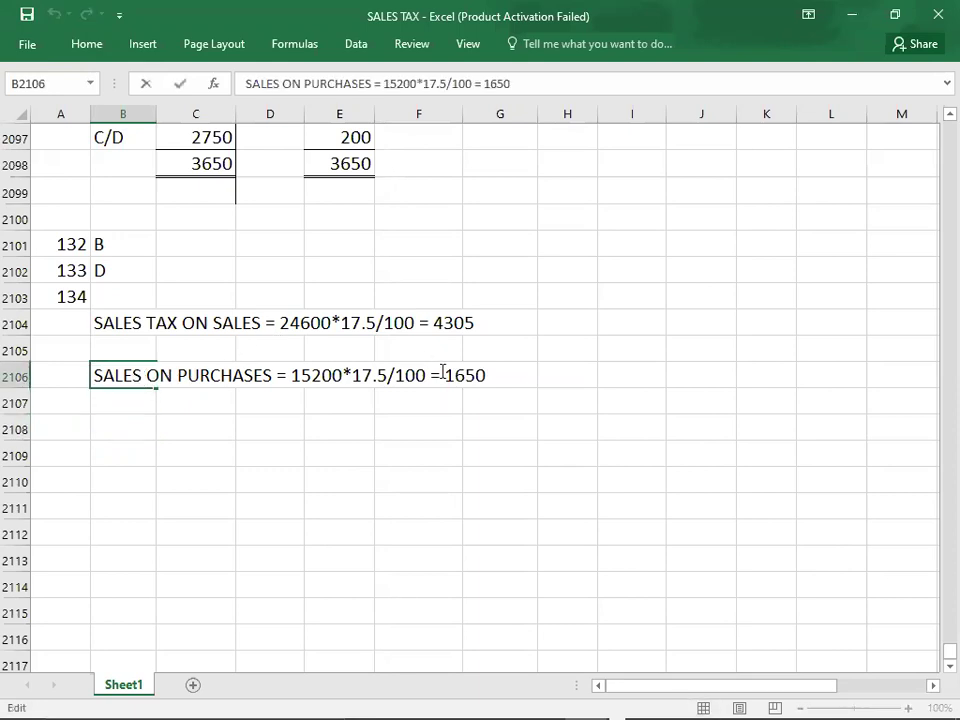
key(Delete)
key(Delete)
key(Delete)
key(Delete)
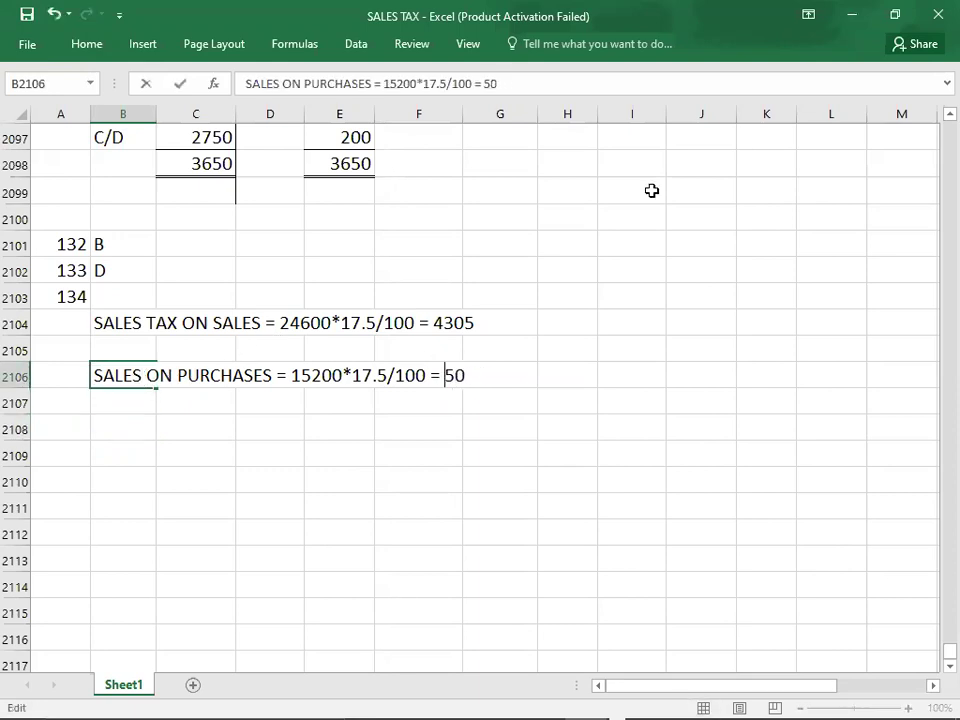
text(2660)
key(Return)
Enter the working "SALES TAX PAYABLE = 4305 - 2660 = 1645" in B2108
key(Return)
text(S)
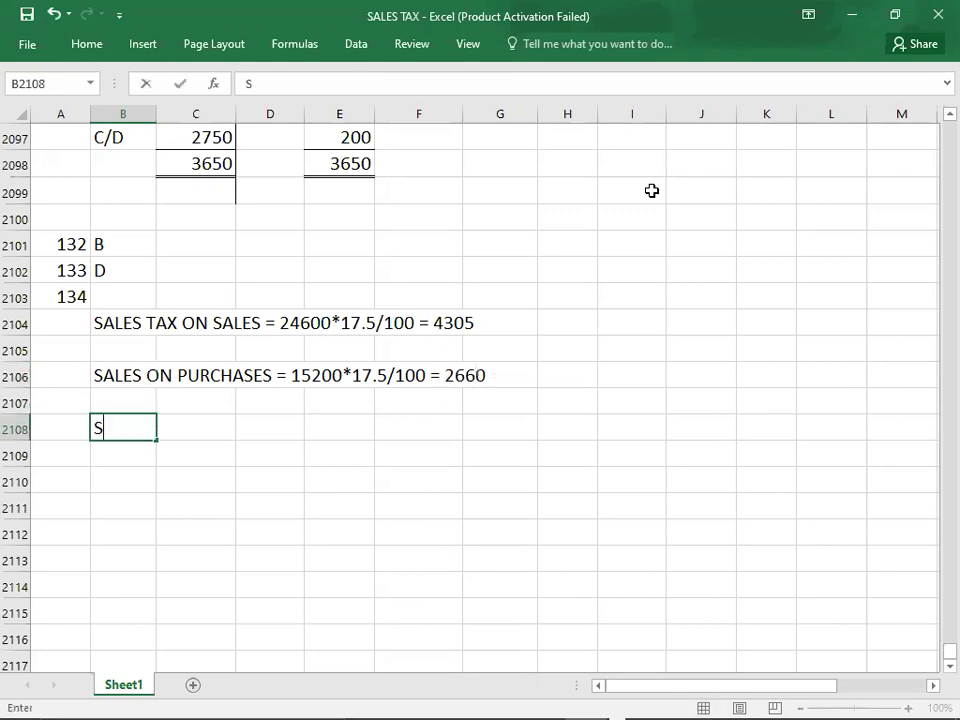
text(ALES T)
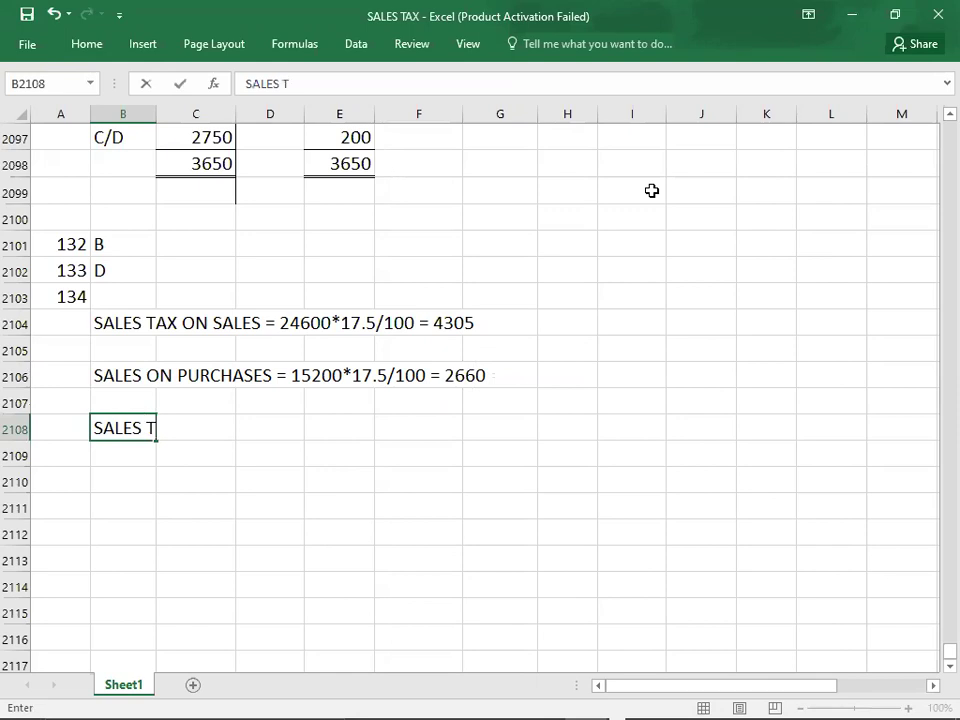
text(AX PAYABLE )
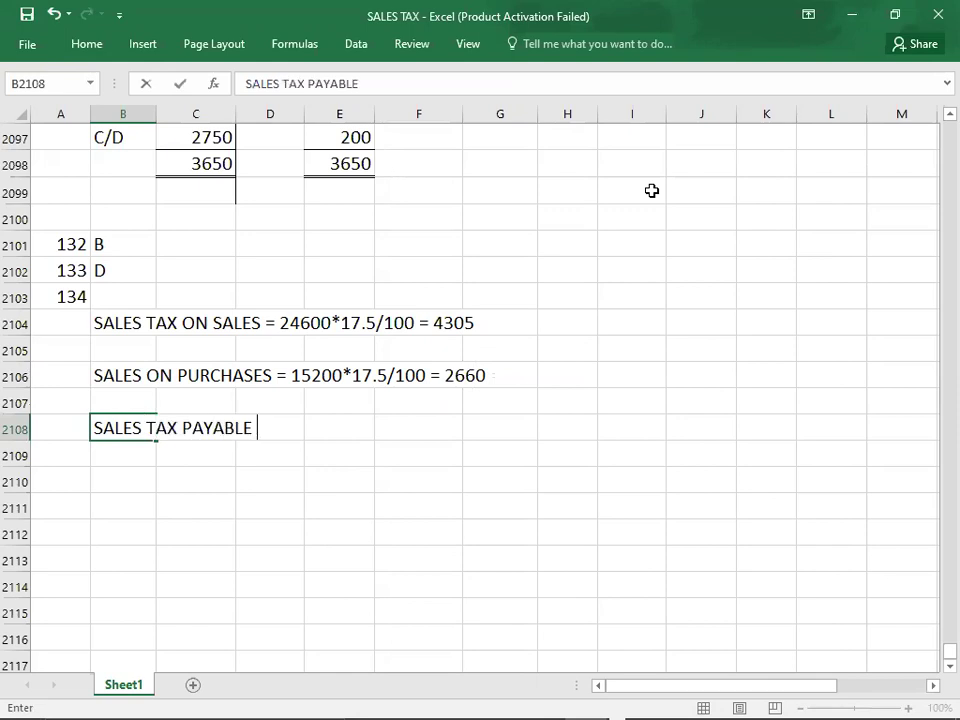
text( = 4305 -)
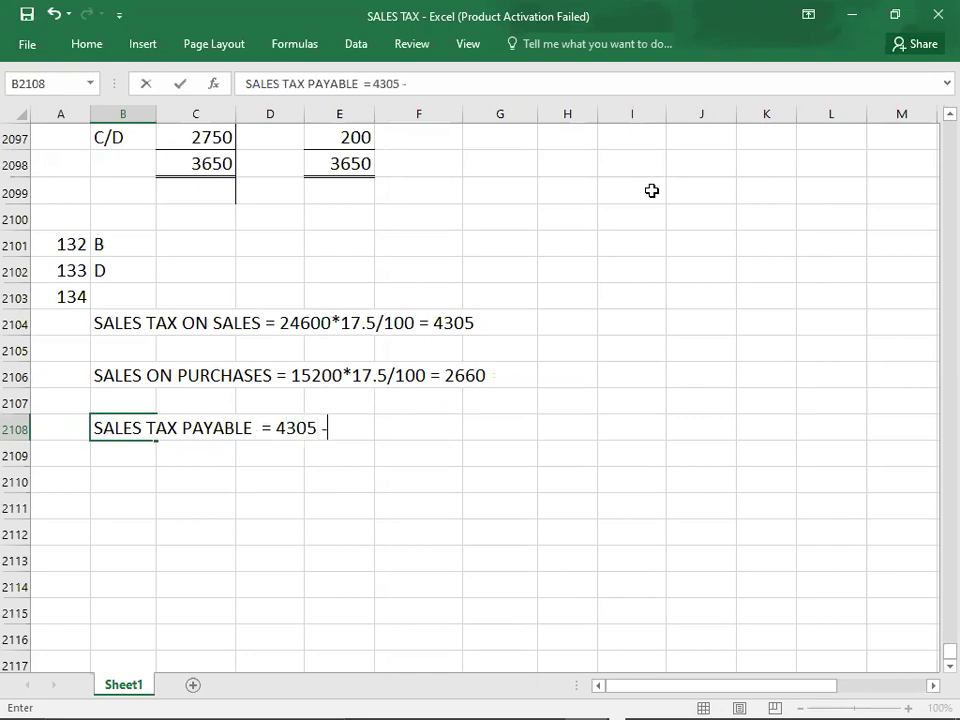
text( 2660 = )
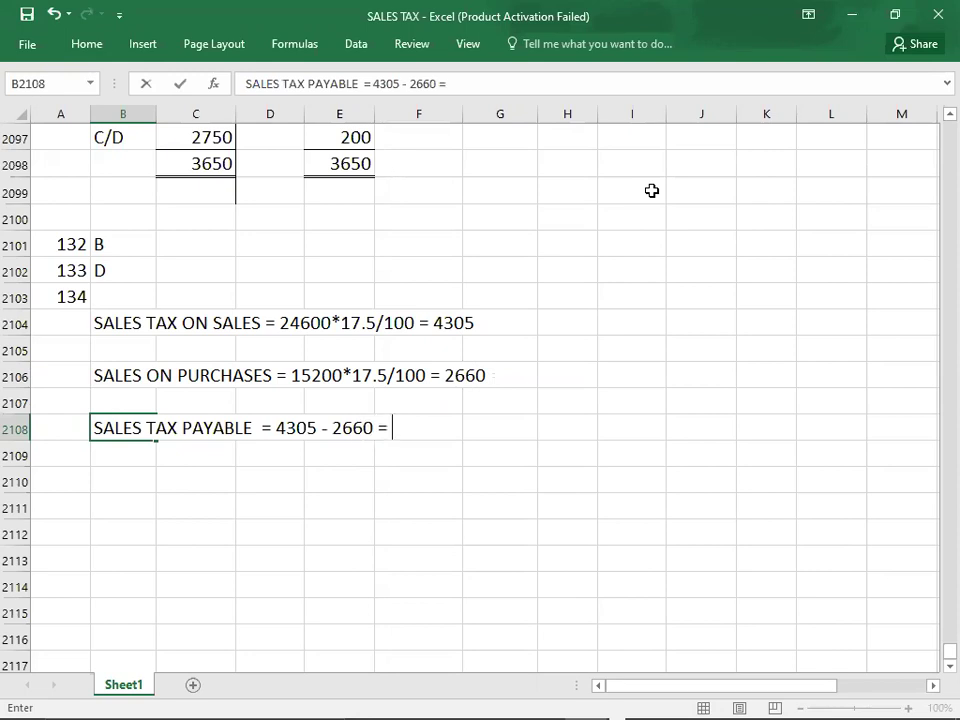
text(1645)
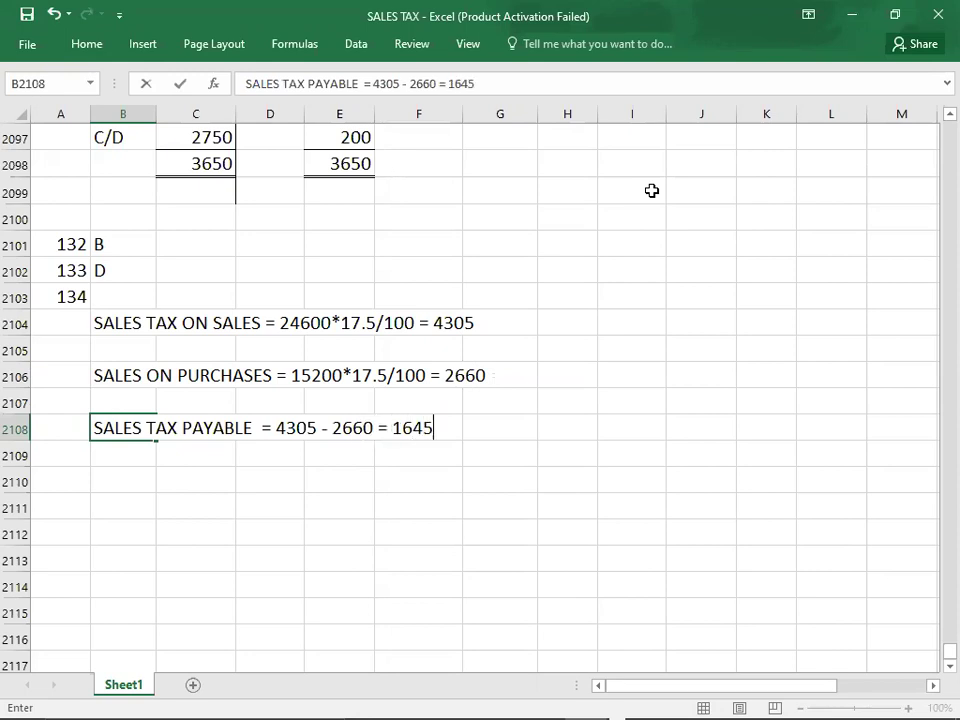
key(Return)
Compare the sales tax payable with the answer options for question 134 in the PDF and record D in B2103
key(alt+Tab)
key(alt+Tab)
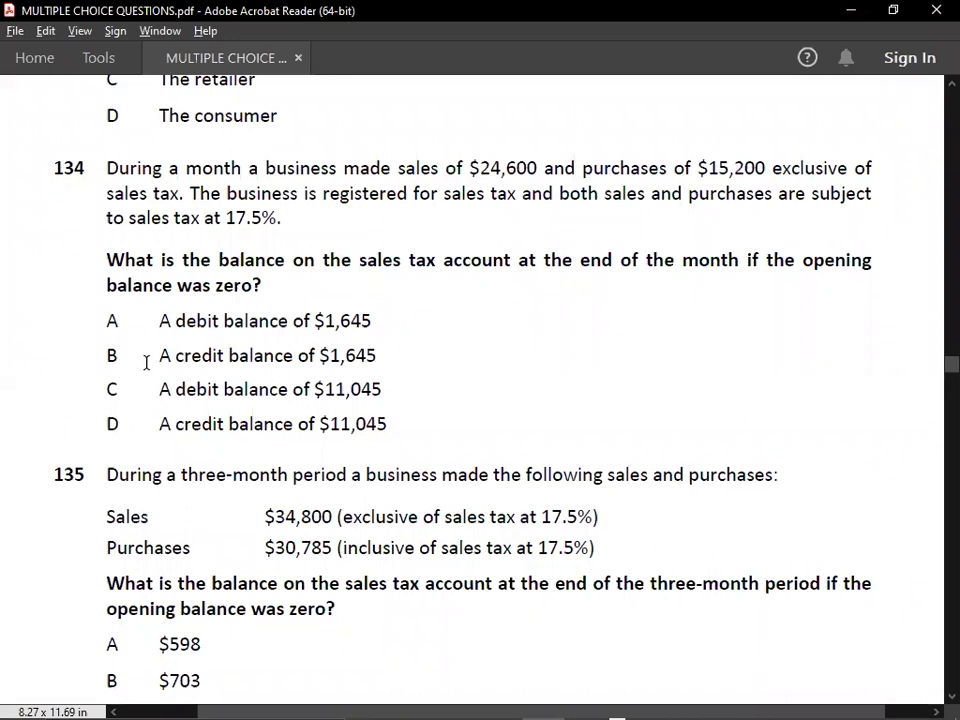
key(alt+Tab)
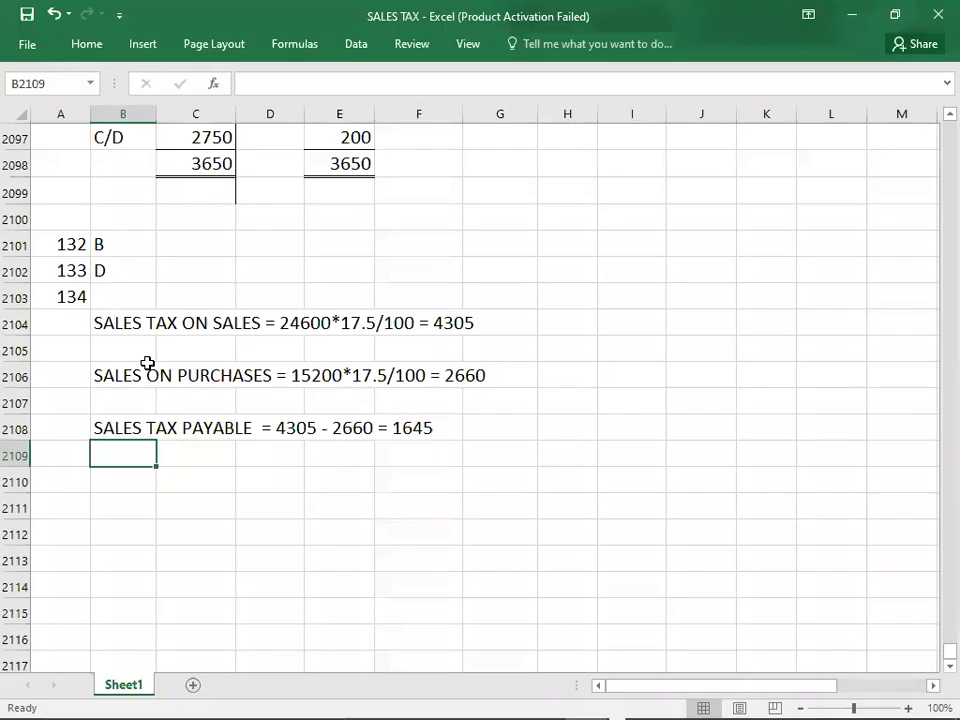
click(422, 430)
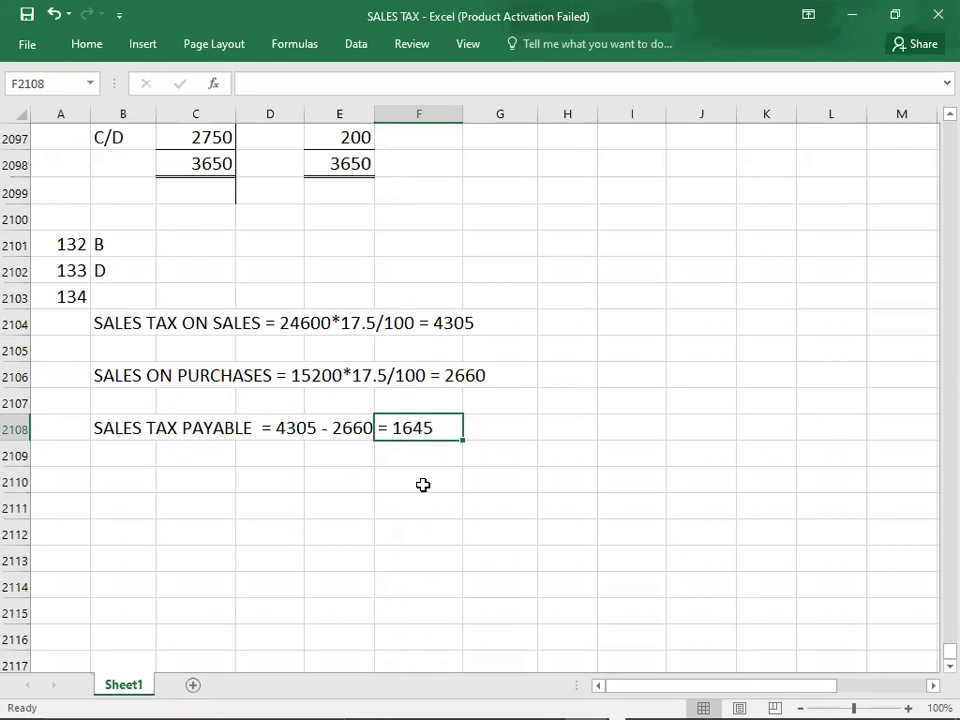
key(alt+Tab)
key(alt+Tab)
key(Left)
key(Left)
key(Left)
key(Left)
key(Left)
key(Up)
key(Up)
key(Up)
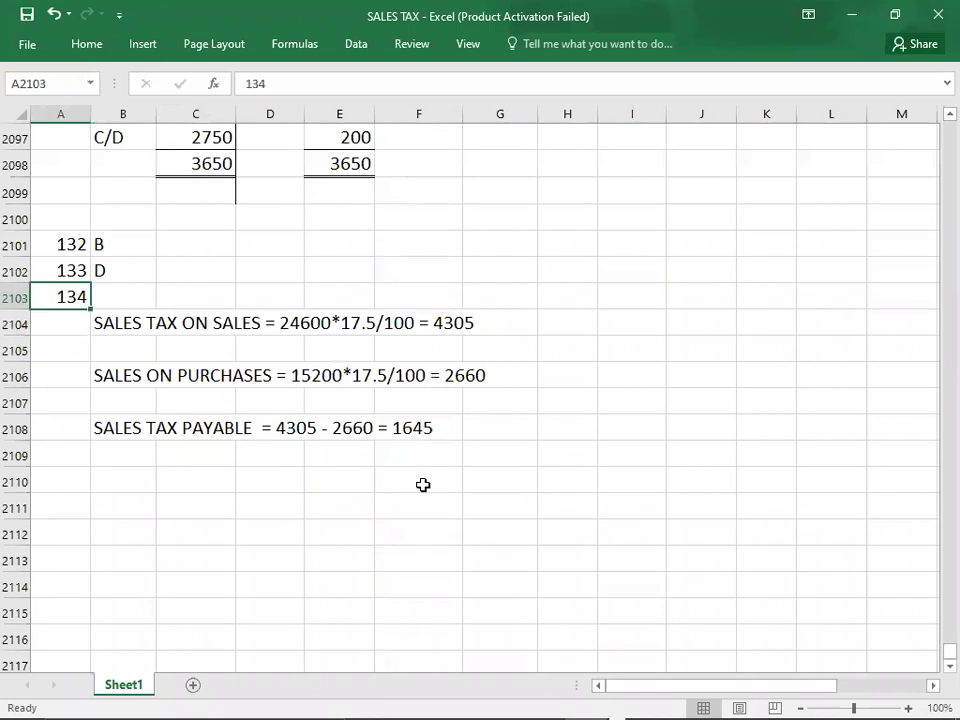
key(Right)
text(D)
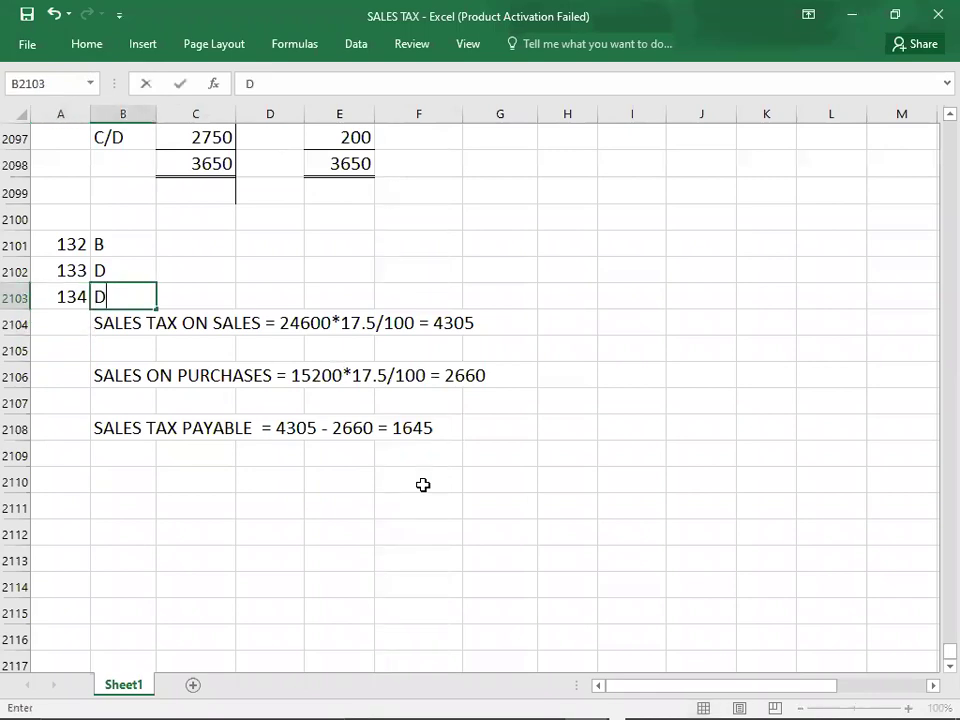
key(Down)
key(Down)
key(Down)
key(Down)
key(Down)
key(Down)
key(Down)
key(Left)
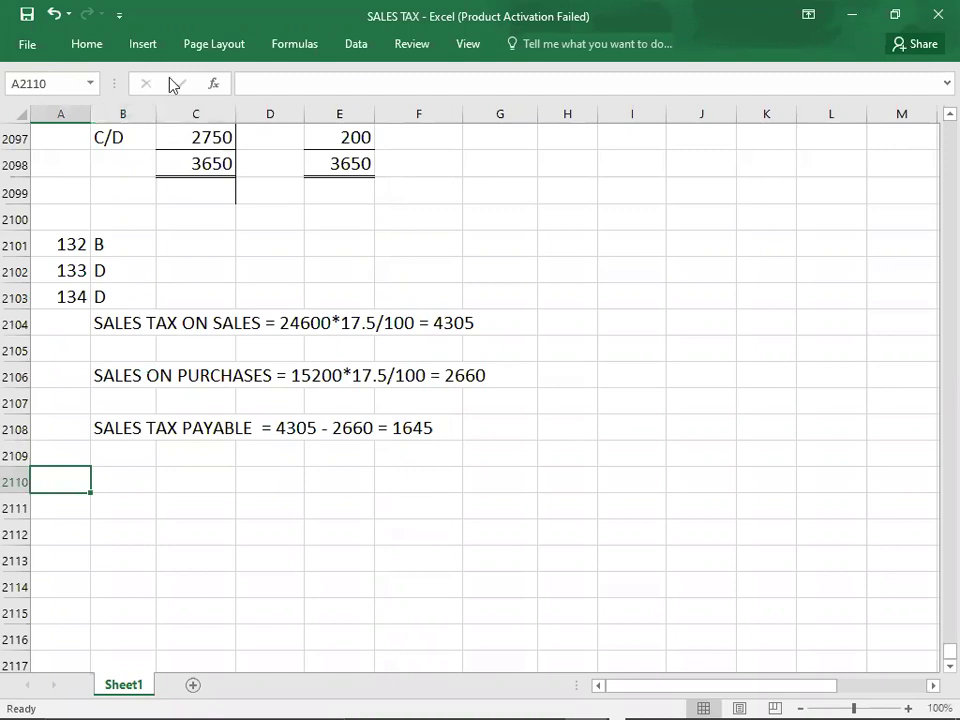
Change the answer for question 134 in B2103 to B and enter question number 135 in A2110
click(125, 289)
key(BackSpace)
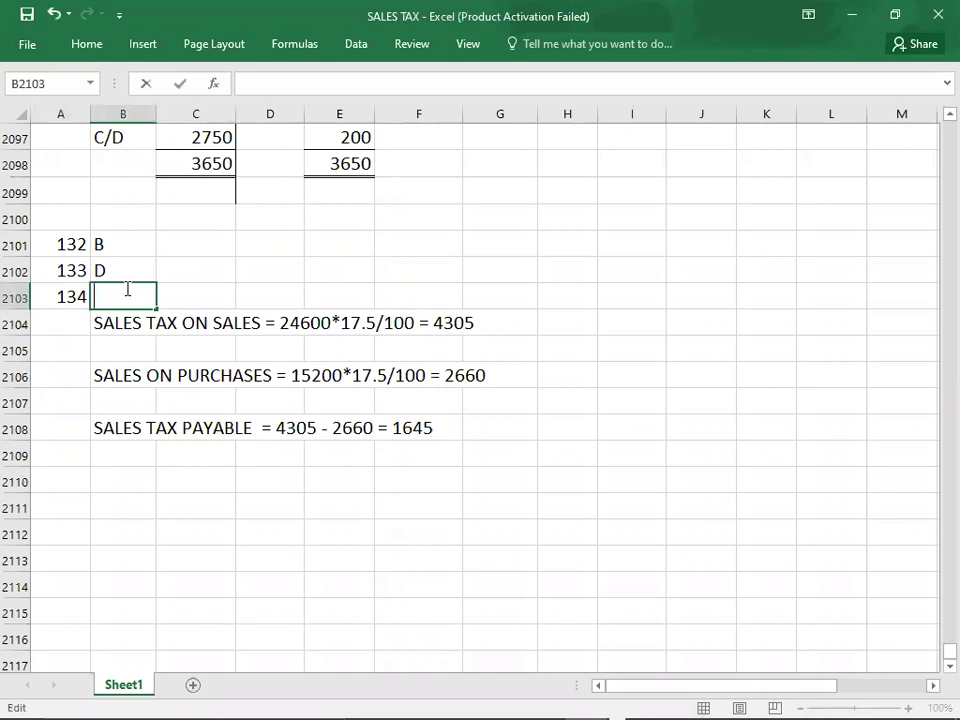
text(B)
click(66, 480)
text(135)
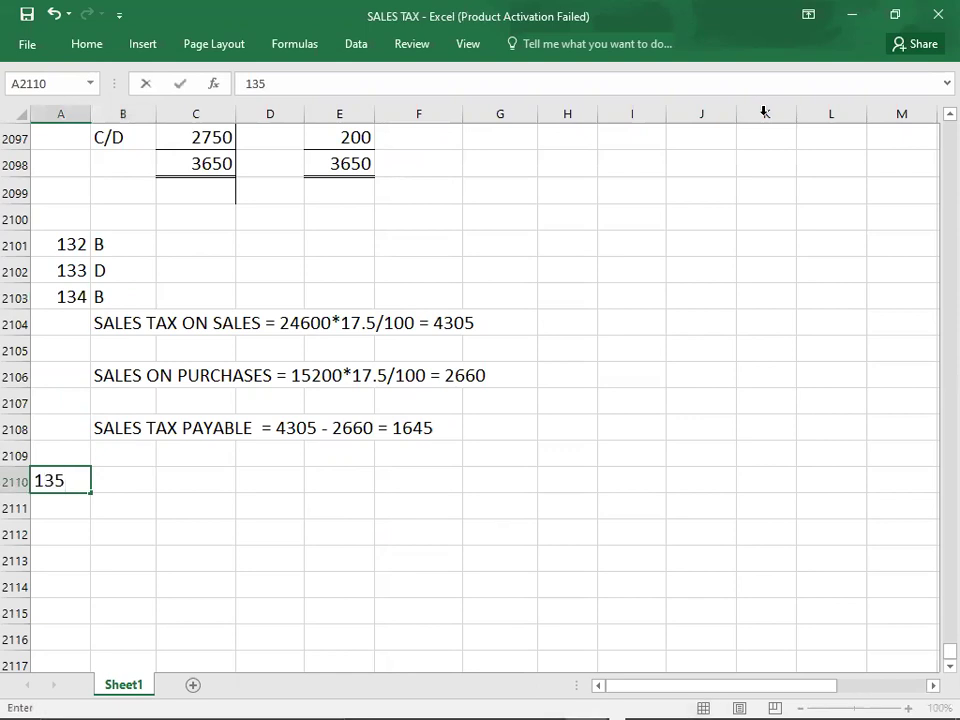
Read question 135 in the PDF question book, including its sales and purchases figures and the answer options
key(alt+Tab)
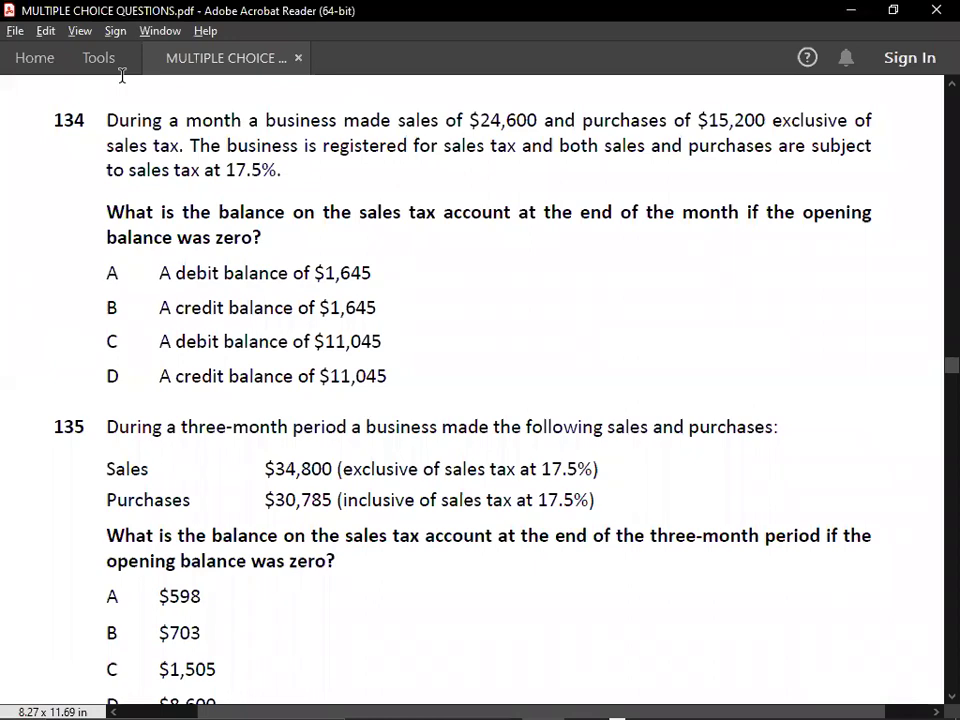
key(alt+Tab)
key(Tab)
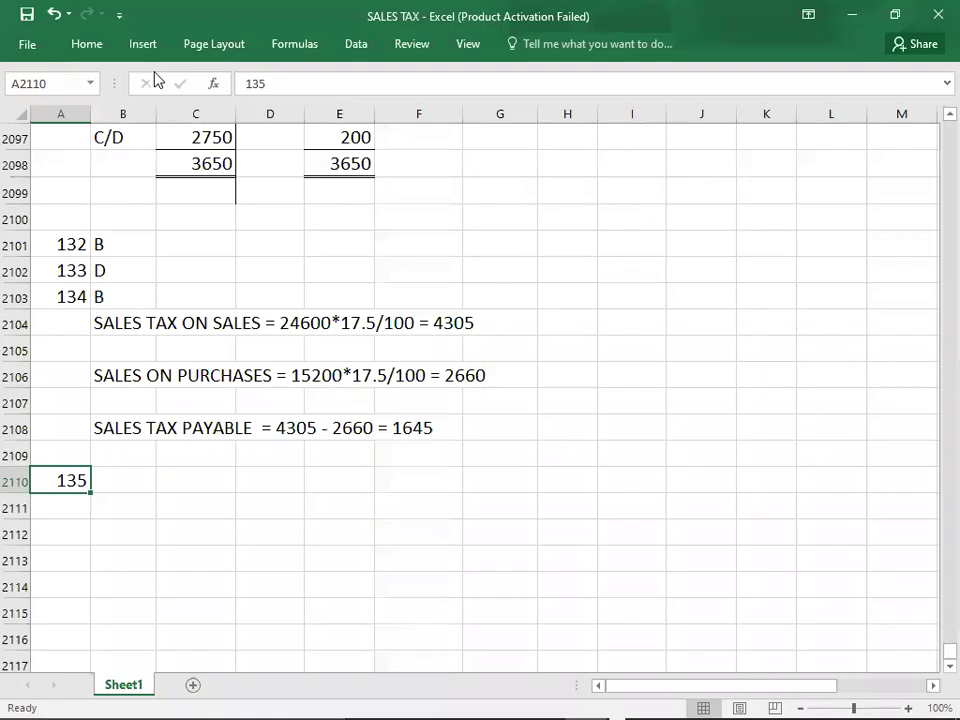
key(alt+Tab)
scroll(155, 80, down, 3)
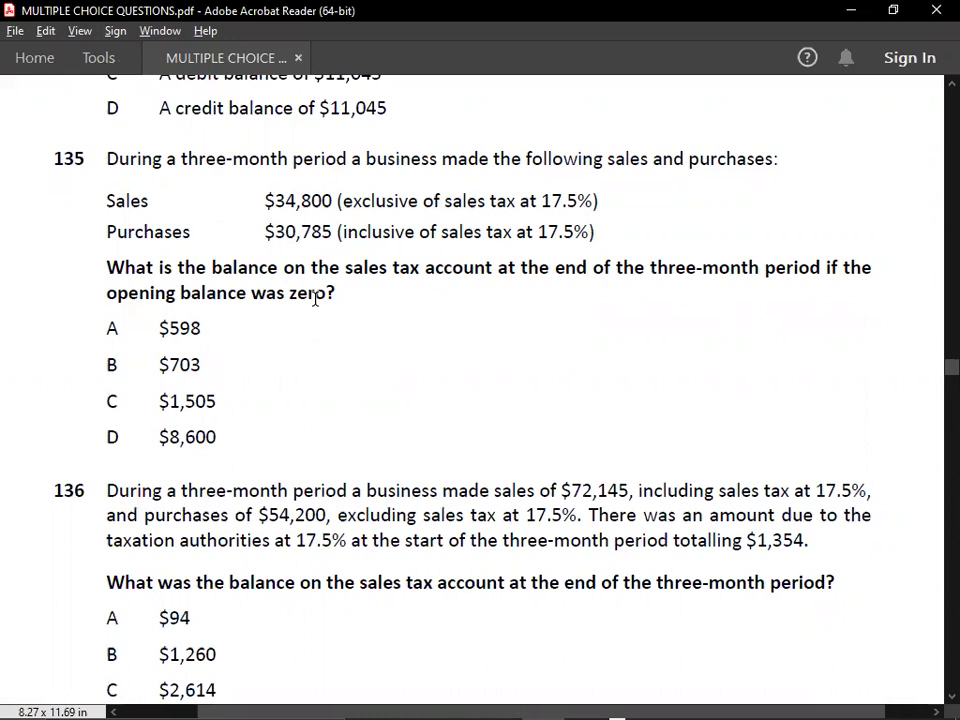
key(alt+Tab)
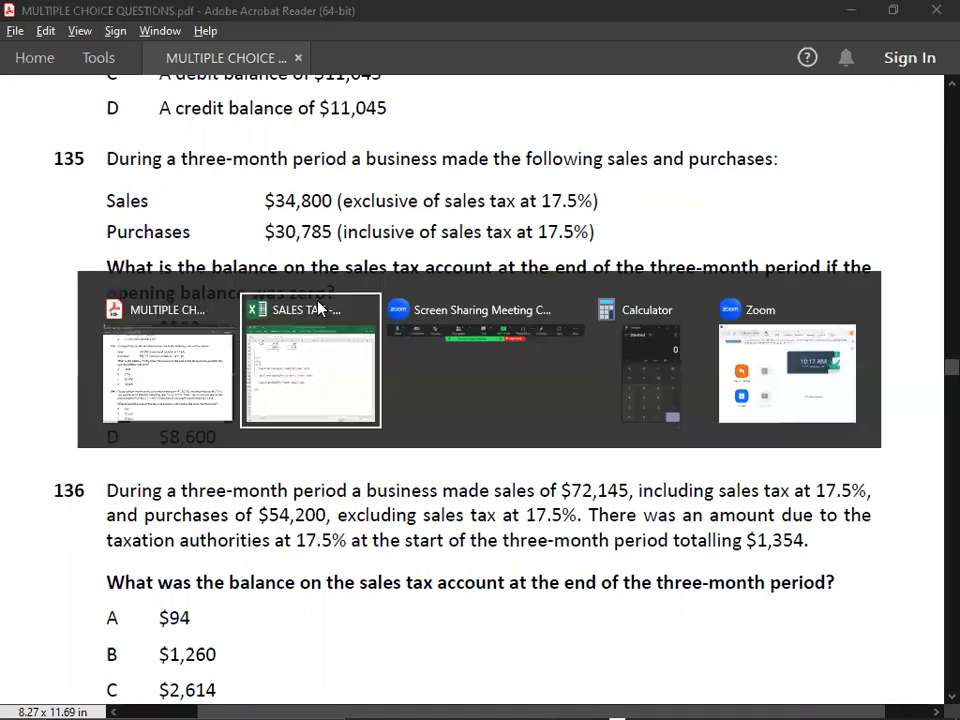
Start the question 135 working in B2111 with the label "SALES TAX ON SALES ="
key(Down)
key(Right)
key(Down)
key(Down)
key(Down)
key(Down)
key(Down)
key(Down)
key(Down)
key(Down)
key(Down)
key(Down)
key(Down)
key(Down)
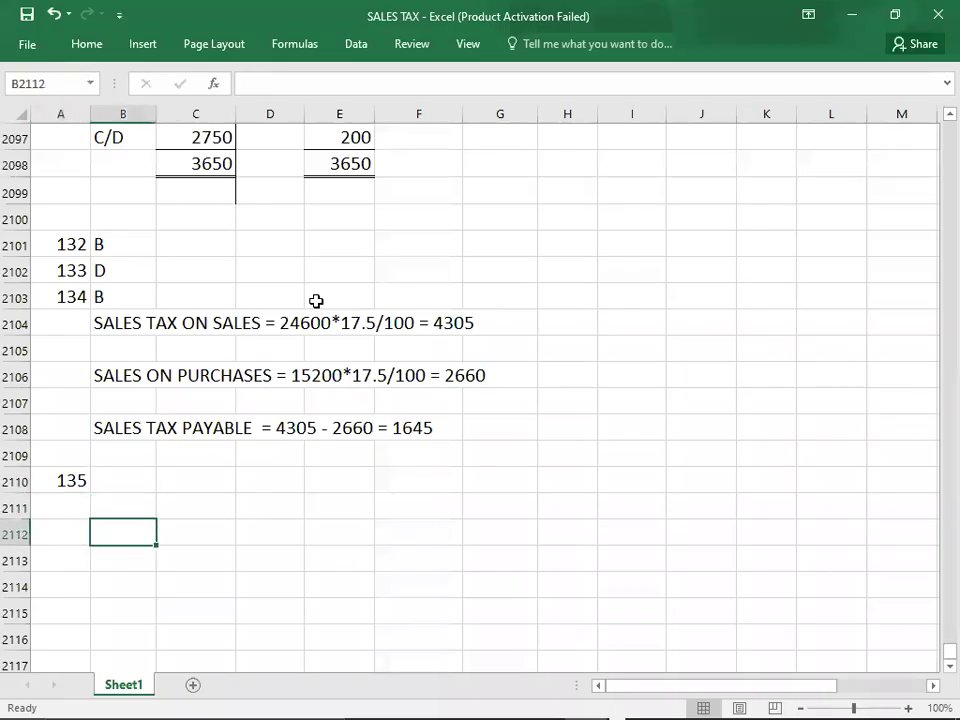
key(Up)
key(Up)
key(Up)
key(Up)
key(Up)
key(Up)
key(Up)
key(Up)
key(Up)
key(Up)
key(Up)
key(Up)
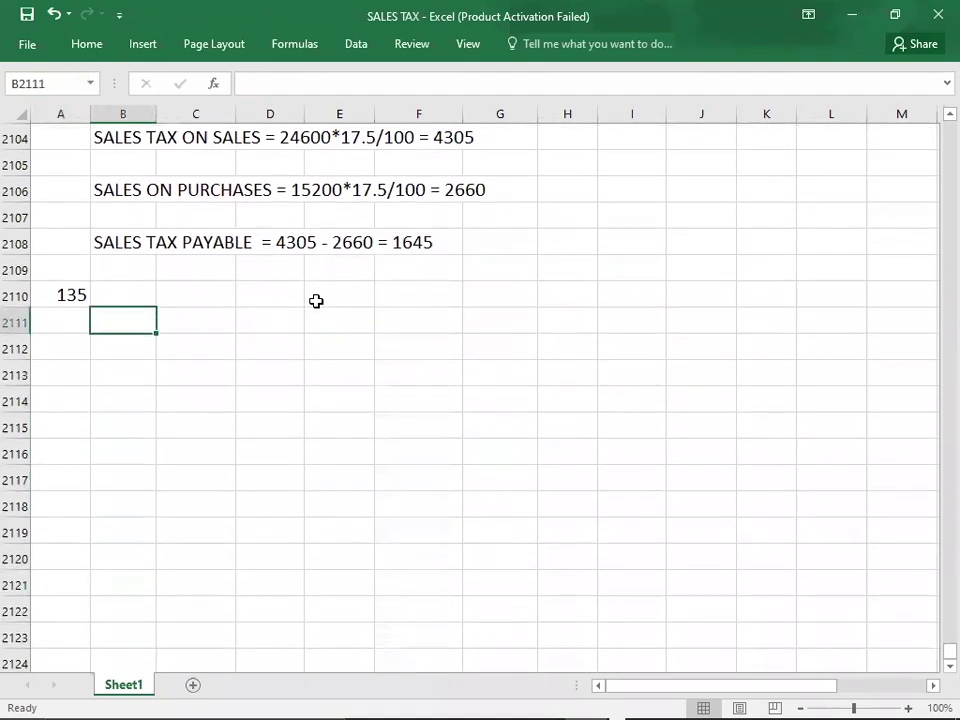
key(Up)
key(Up)
key(Up)
key(Up)
key(Up)
key(Down)
key(Down)
key(Down)
key(Down)
key(Down)
text(SALES )
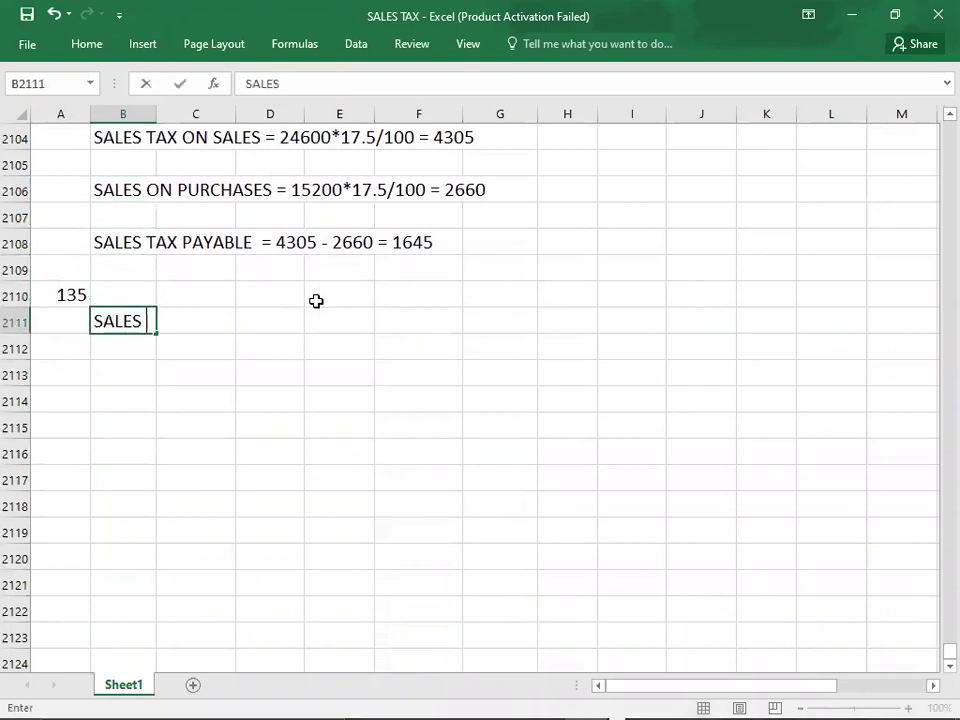
text(TAX ON SAALES)
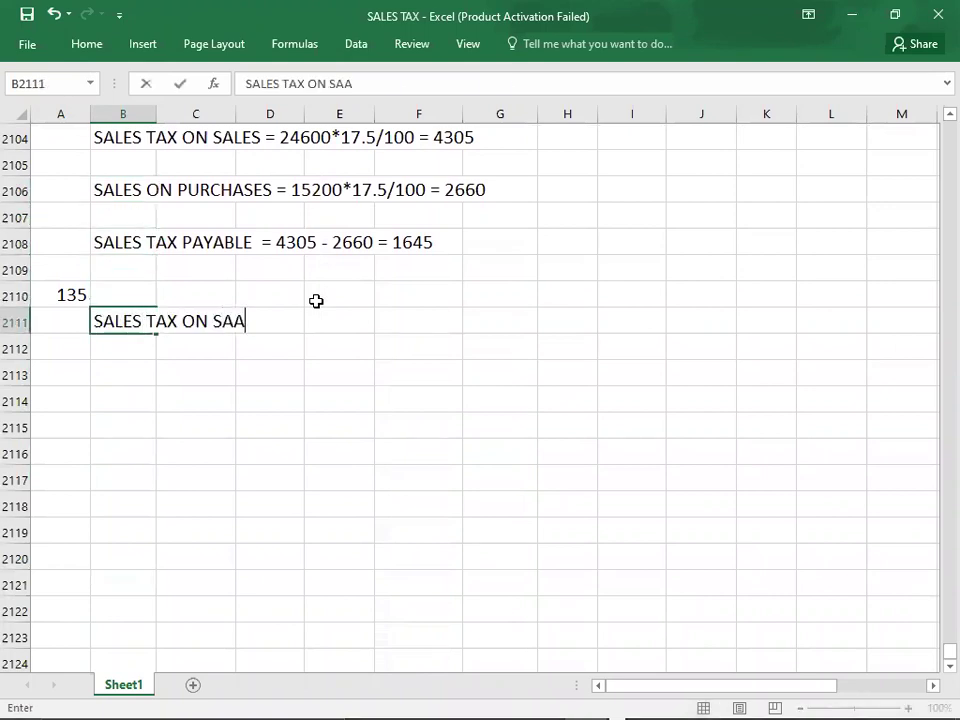
key(BackSpace)
key(BackSpace)
key(BackSpace)
key(BackSpace)
text(LES =)
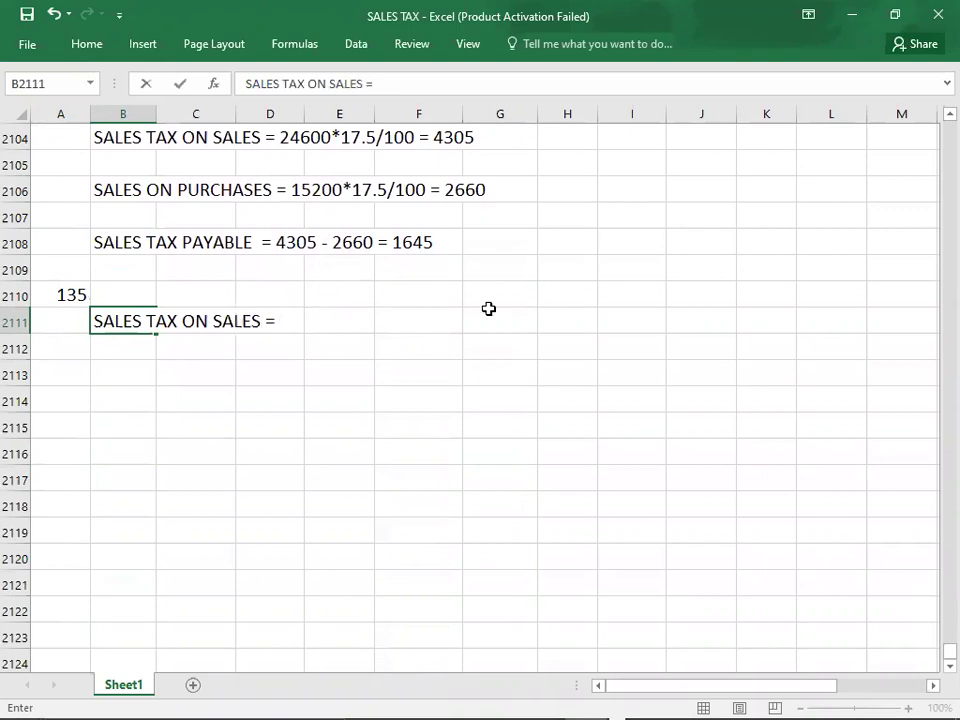
Complete the sales working in B2111 with 34800*17.5/100 = 609, taking the sales figure from question 135 in the PDF
key(alt+Tab)
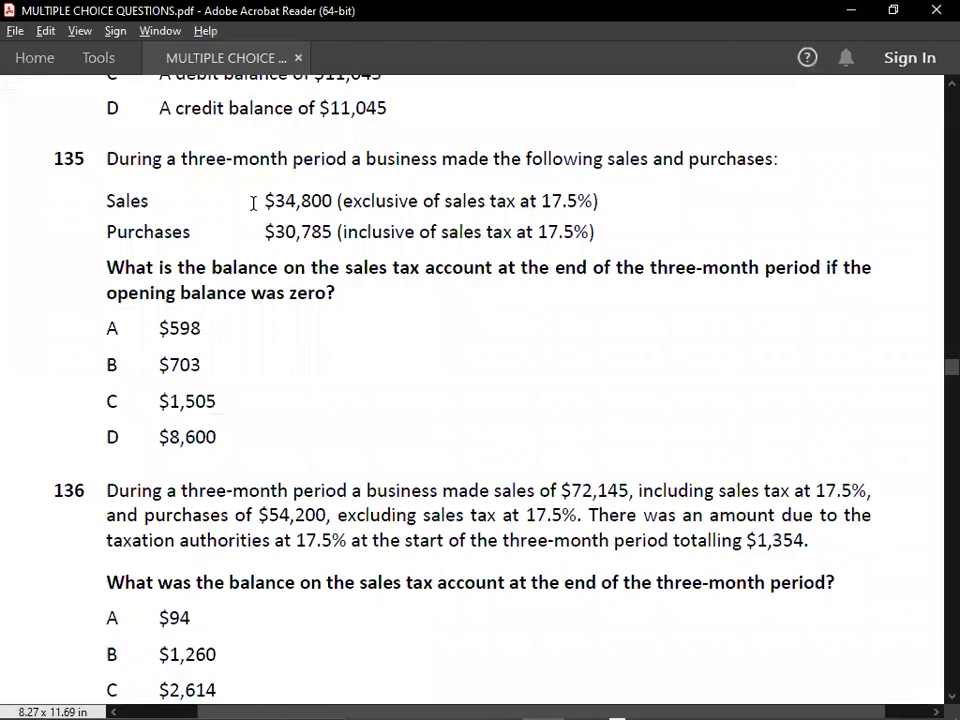
key(alt+Tab)
text(34800)
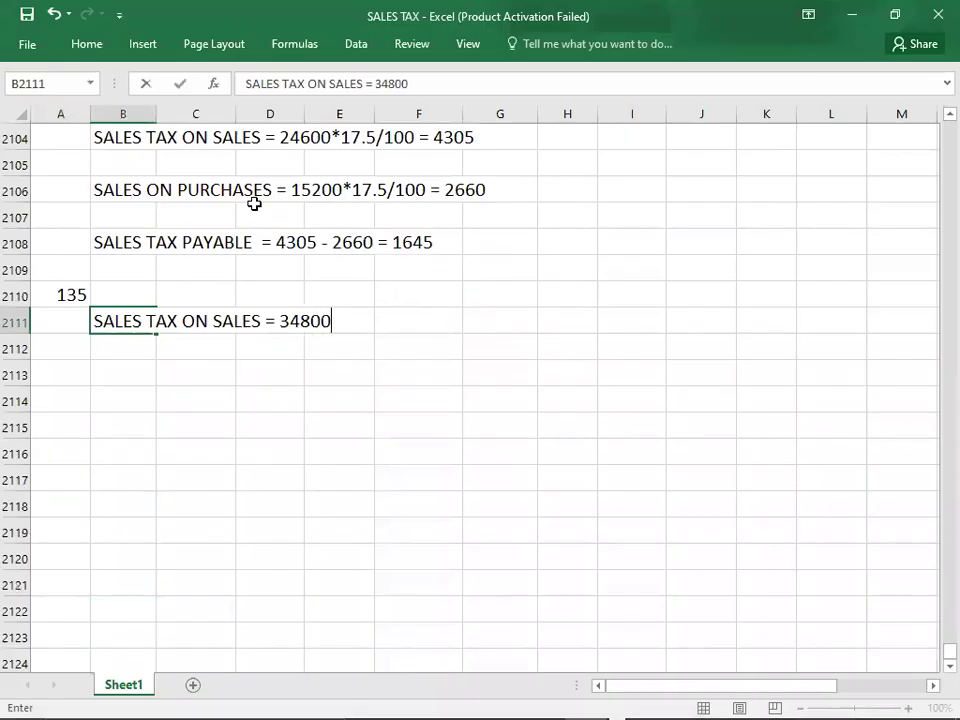
text(*17.5/)
key(alt+Tab)
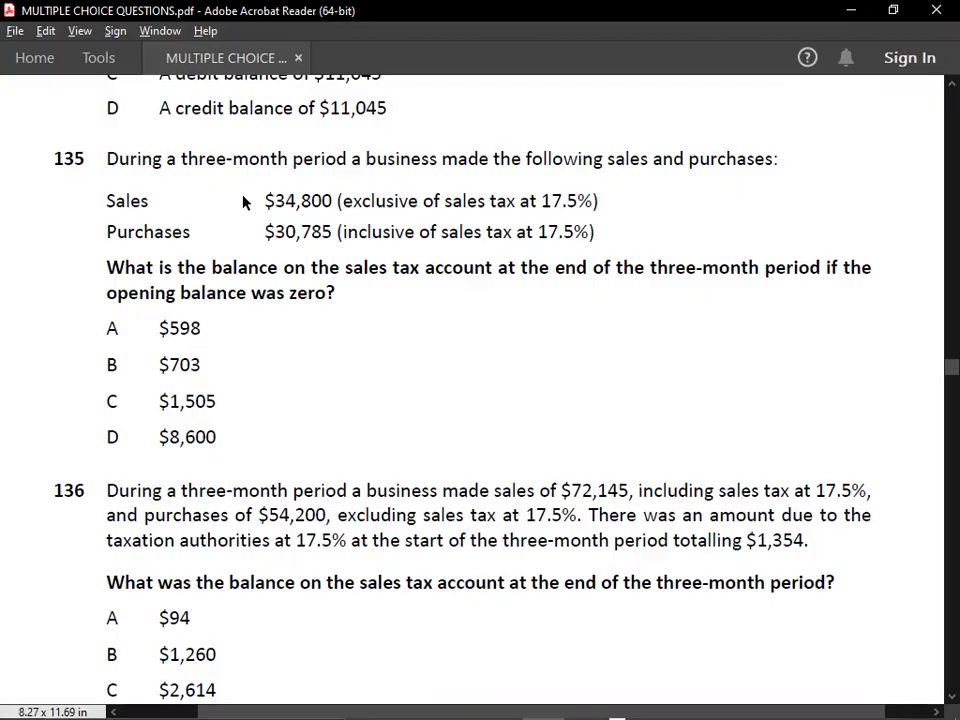
key(alt+Tab)
text(100 = )
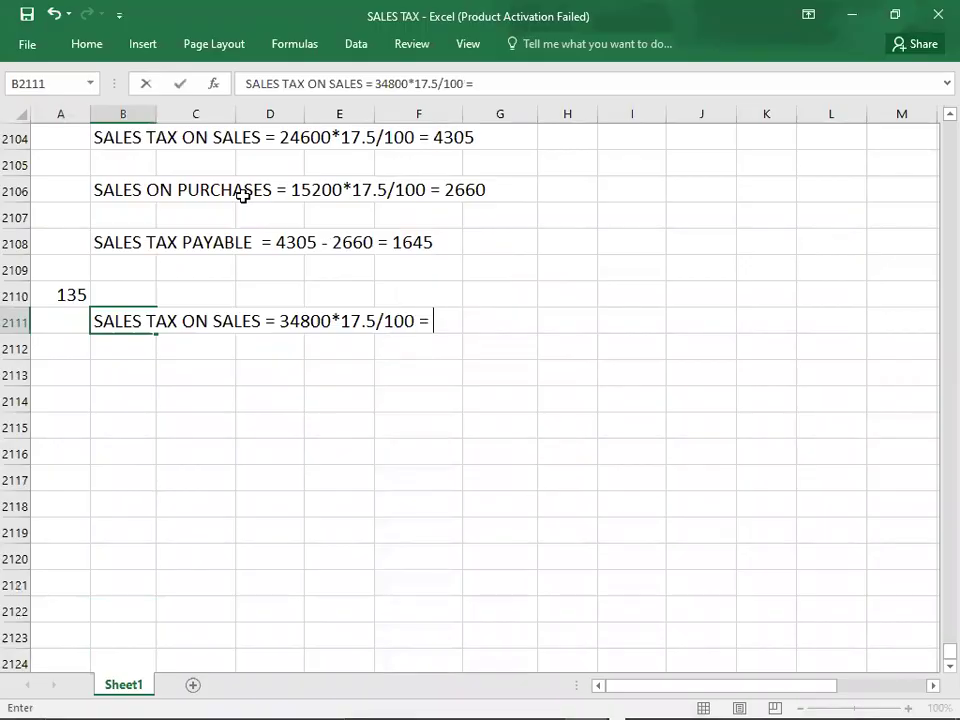
text(609)
key(Return)
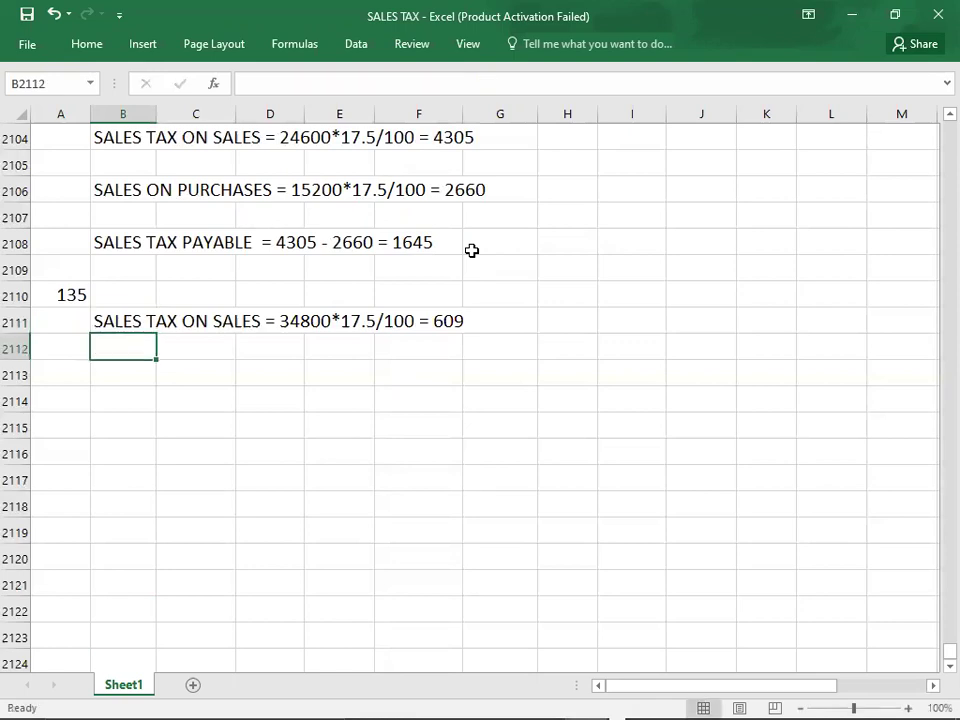
Correct the result of the sales working in B2111 to 6090
click(106, 325)
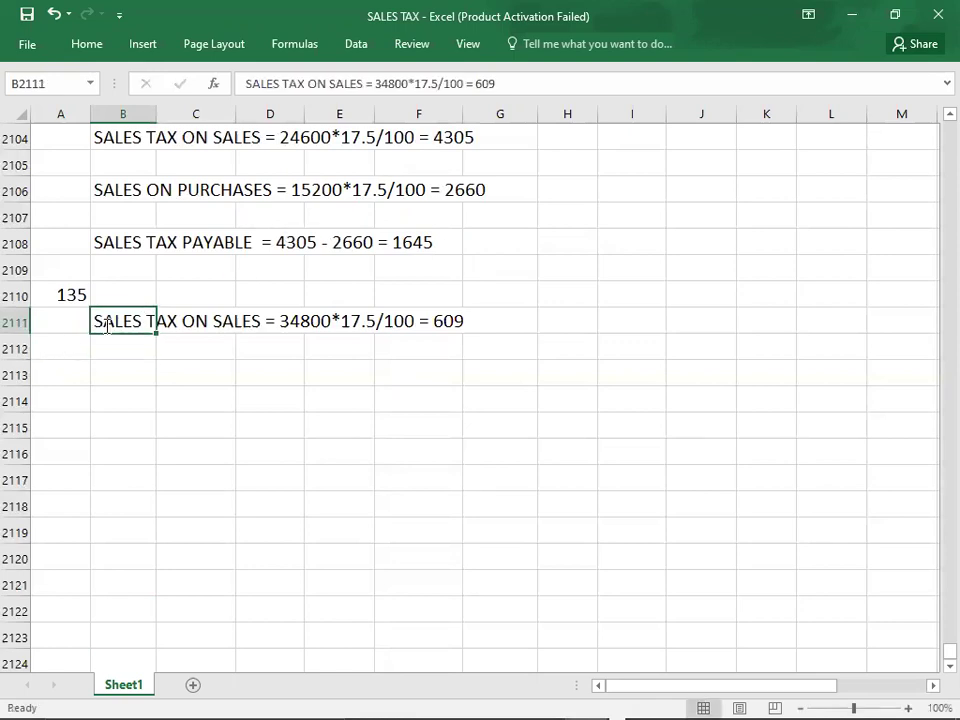
double_click(106, 325)
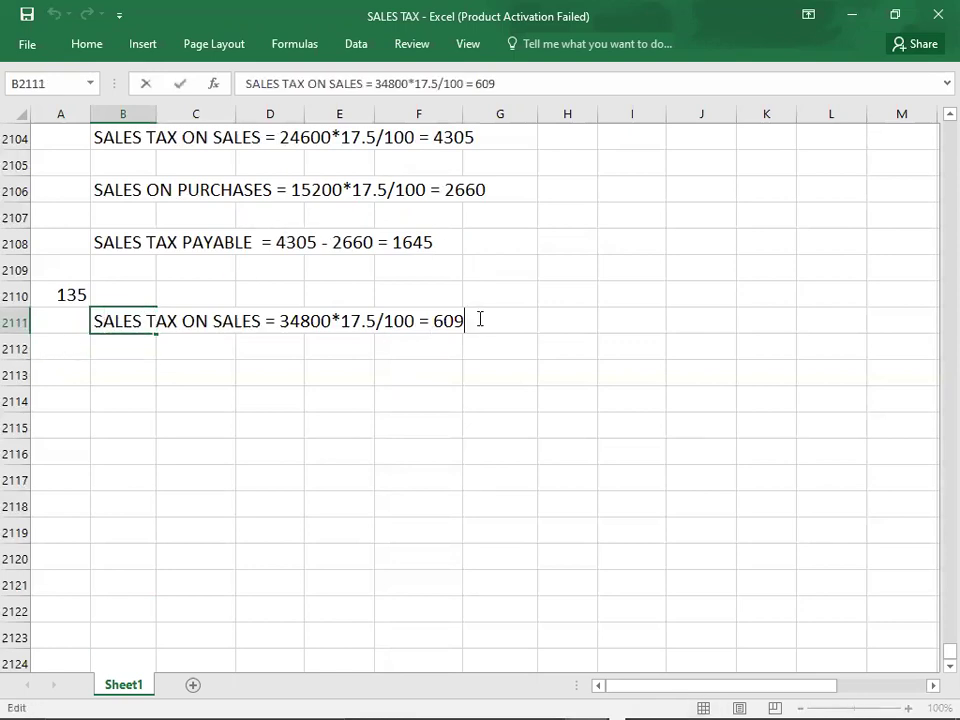
text(0)
key(Return)
Enter the working "SALES TX ON PURCHASES = 30785*17.5/117.5 = 4584" in B2113, using the tax-inclusive purchases figure from the PDF
key(Return)
text(SALES TX ON PURCHASES =)
key(alt+Tab)
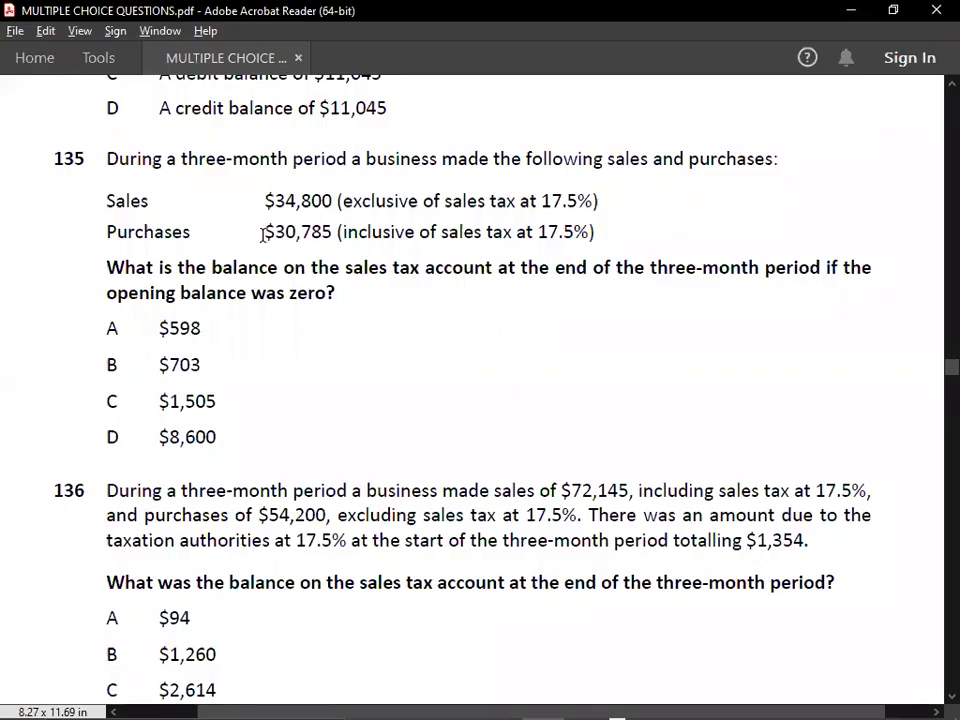
key(alt+Tab)
text(307)
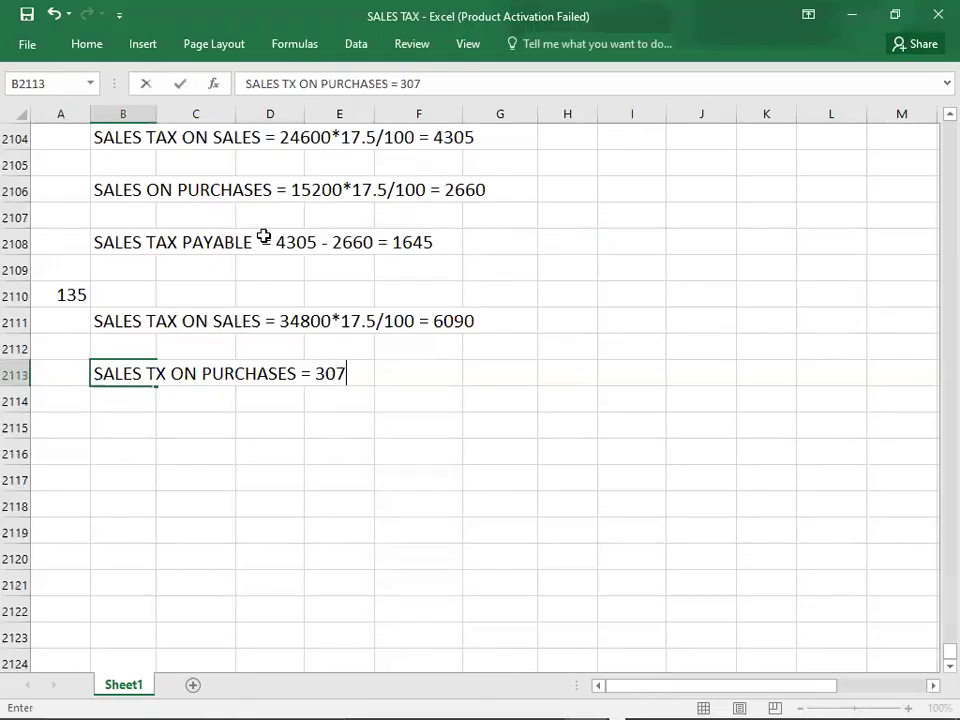
text(85*17.5/1)
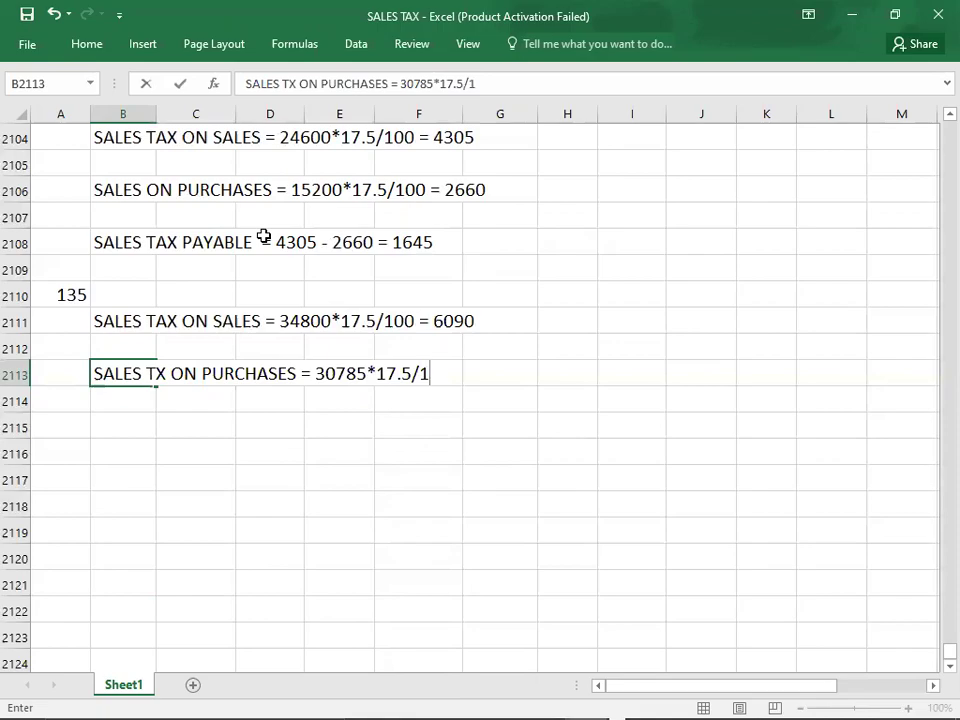
key(alt+Tab)
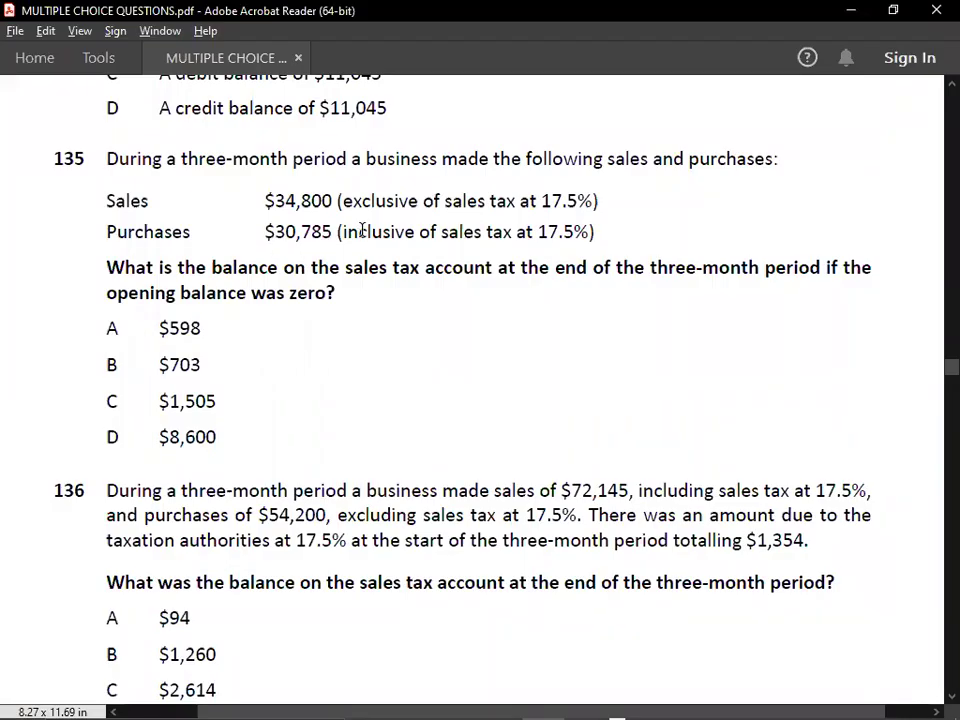
key(alt+Tab)
text(117.5)
key(BackSpace)
key(BackSpace)
key(BackSpace)
key(BackSpace)
text(7.5)
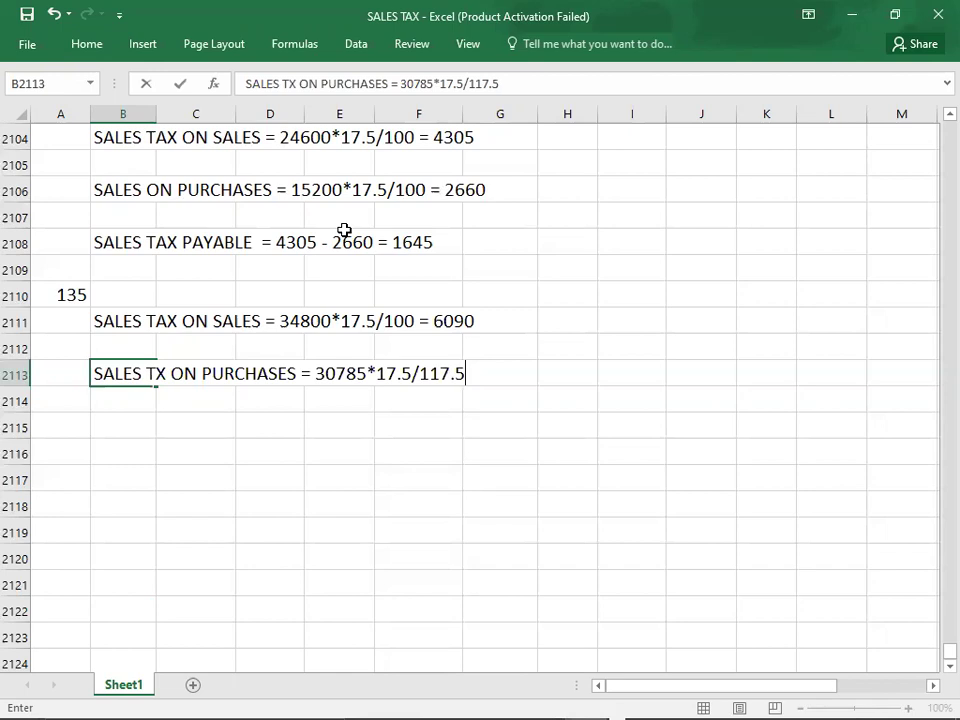
text( = 4584)
key(Return)
key(Return)
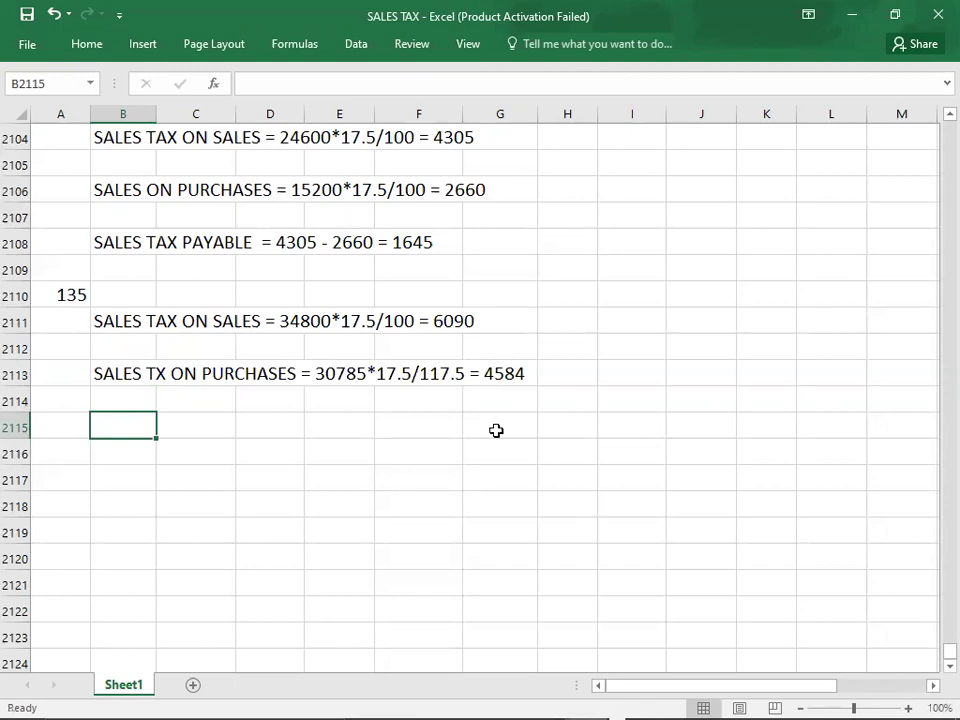
Correct the result of the purchases working in B2113 to 4585
double_click(119, 379)
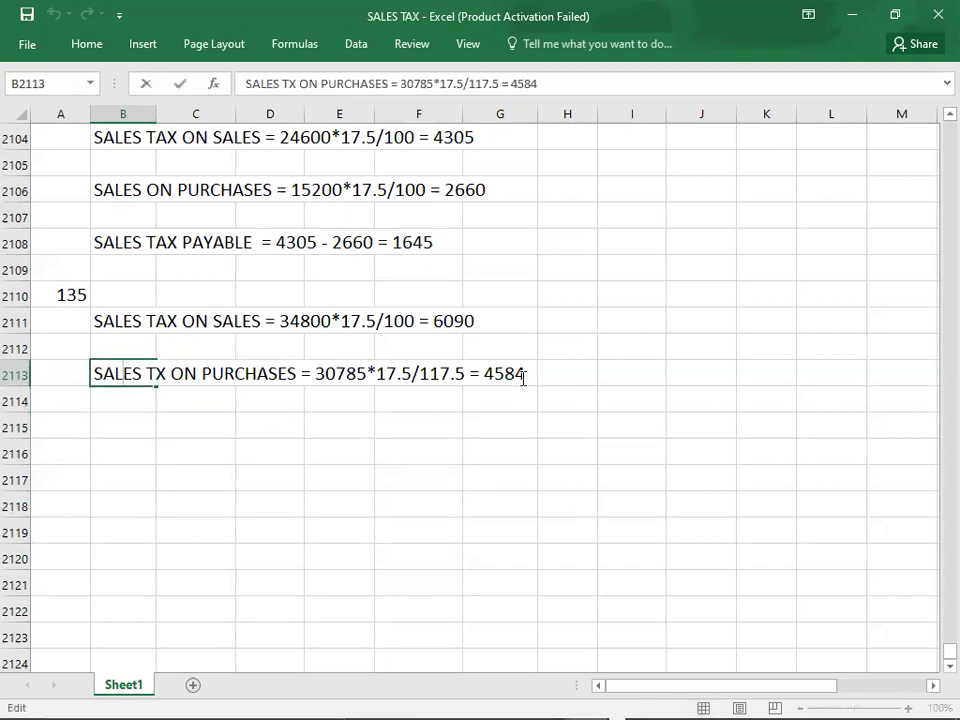
key(BackSpace)
text(5)
key(Return)
Enter the working "SALES TAX PAYABLE = 6090 - 4585 = 1805" in B2115
key(Return)
text(SA)
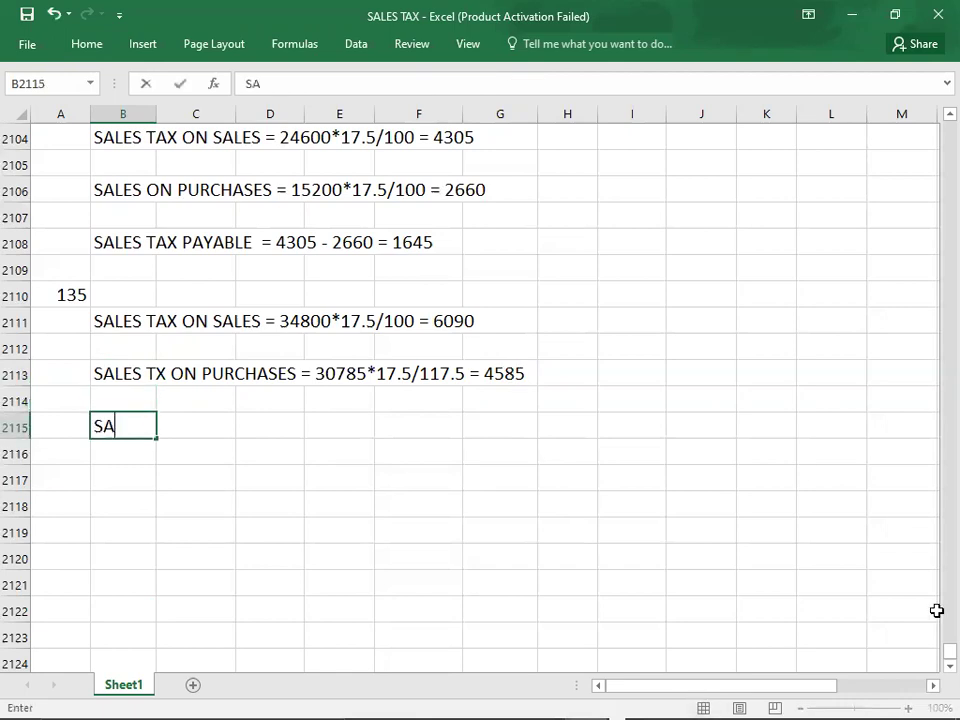
text(LES TAX)
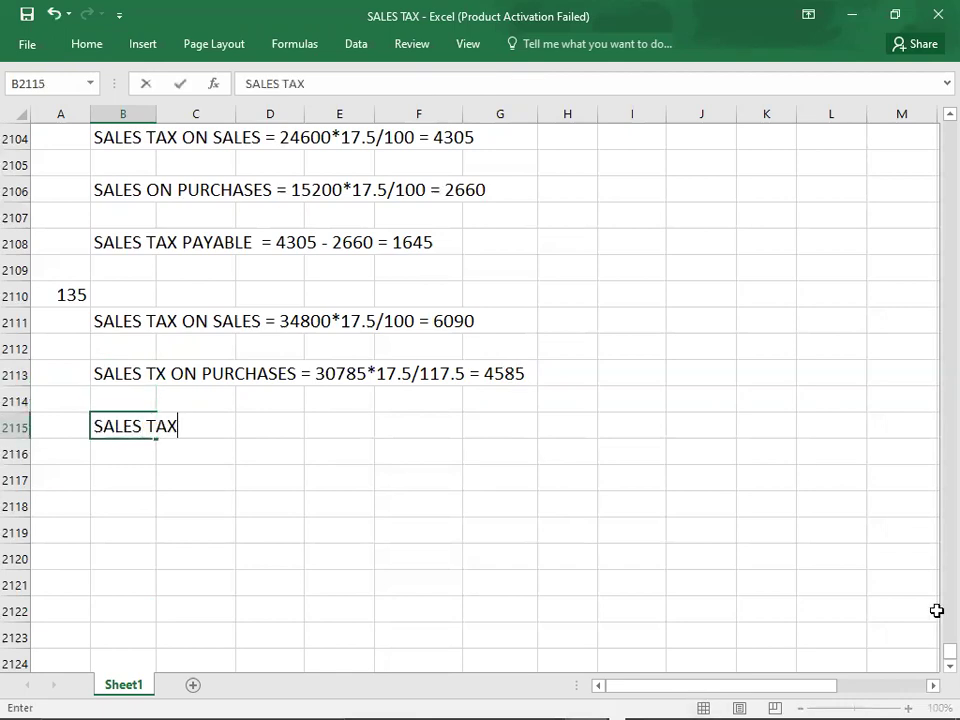
text( PAYABLE = )
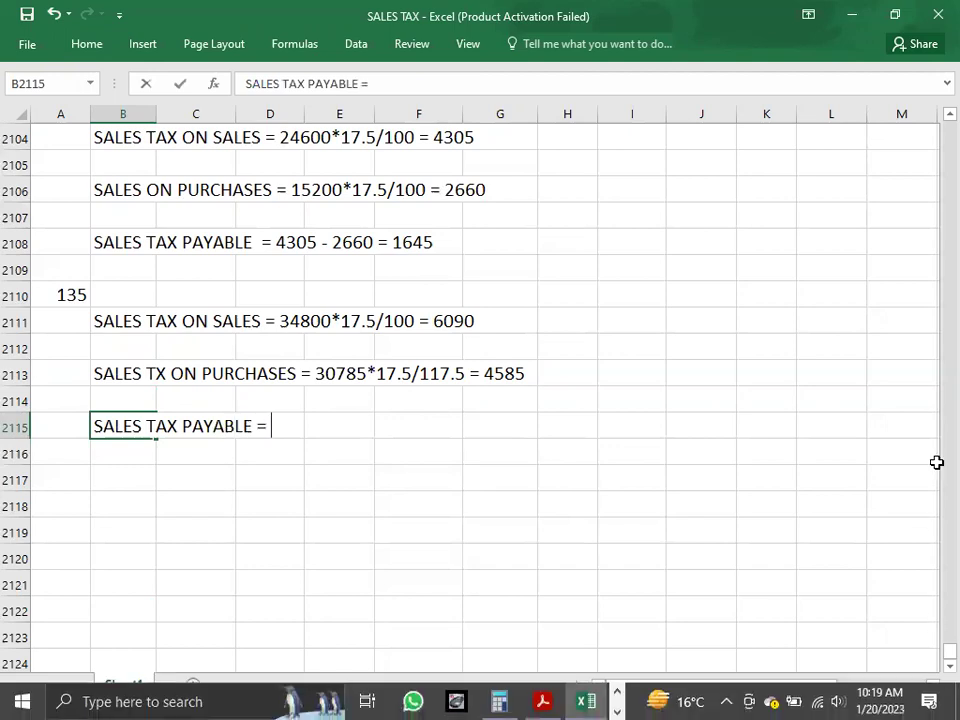
text(6090 -)
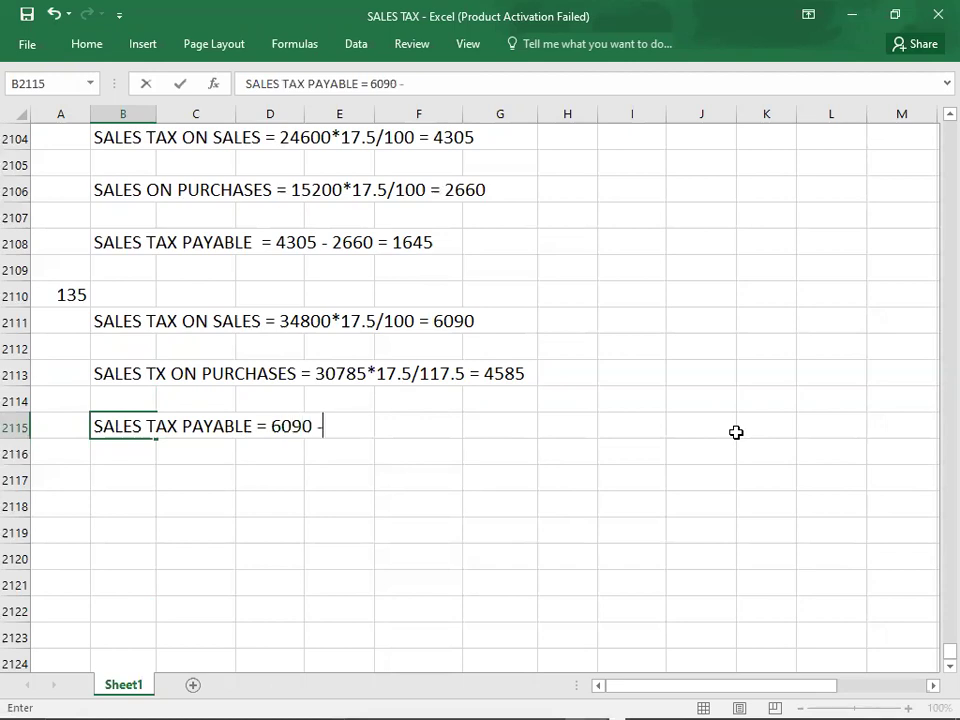
text( 4585 = )
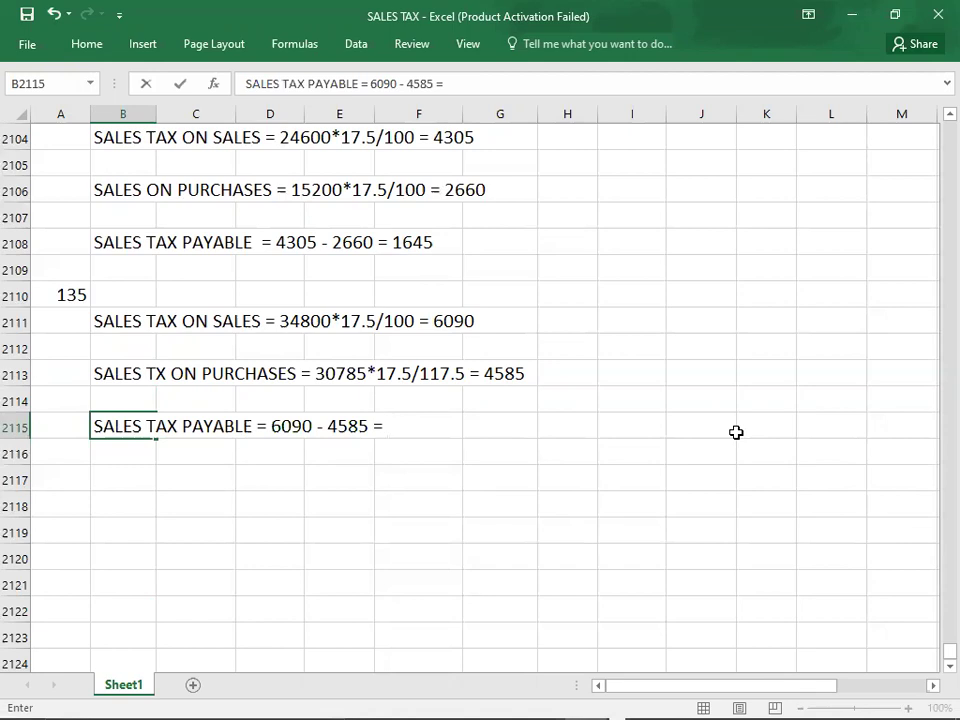
text(1805)
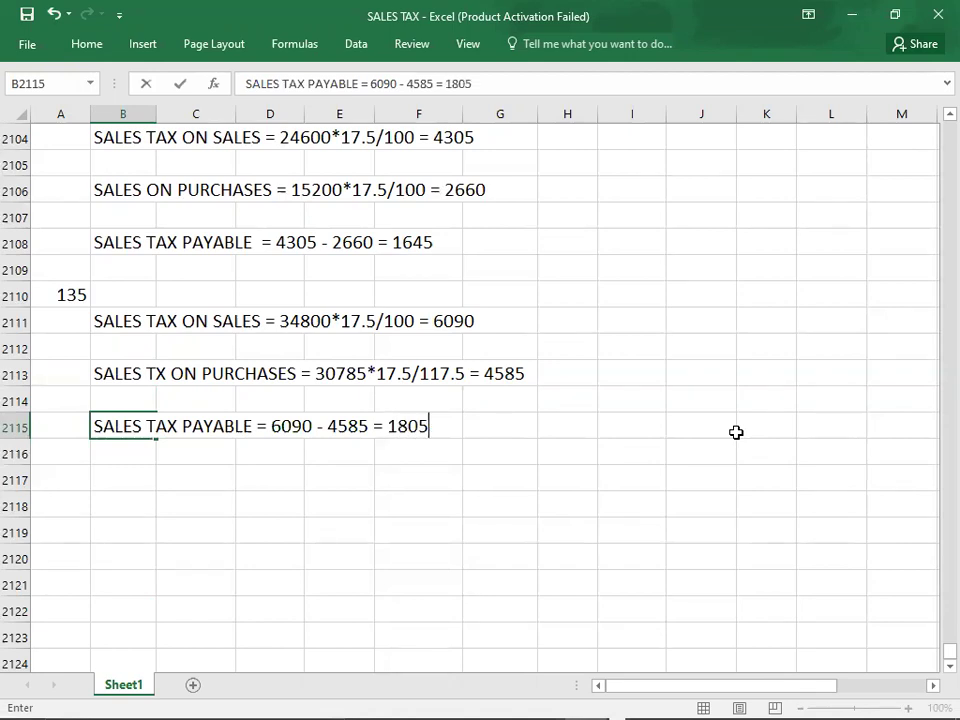
key(Return)
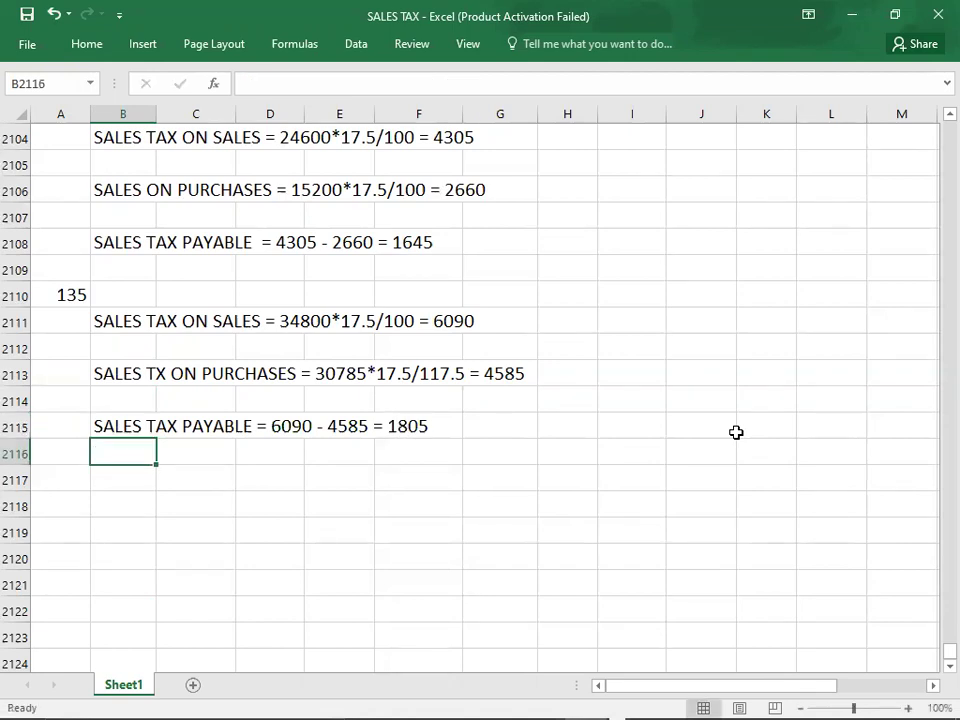
Correct the result of the sales tax payable working in B2115 to 1505
double_click(94, 424)
key(BackSpace)
text(5)
key(Return)
key(Return)
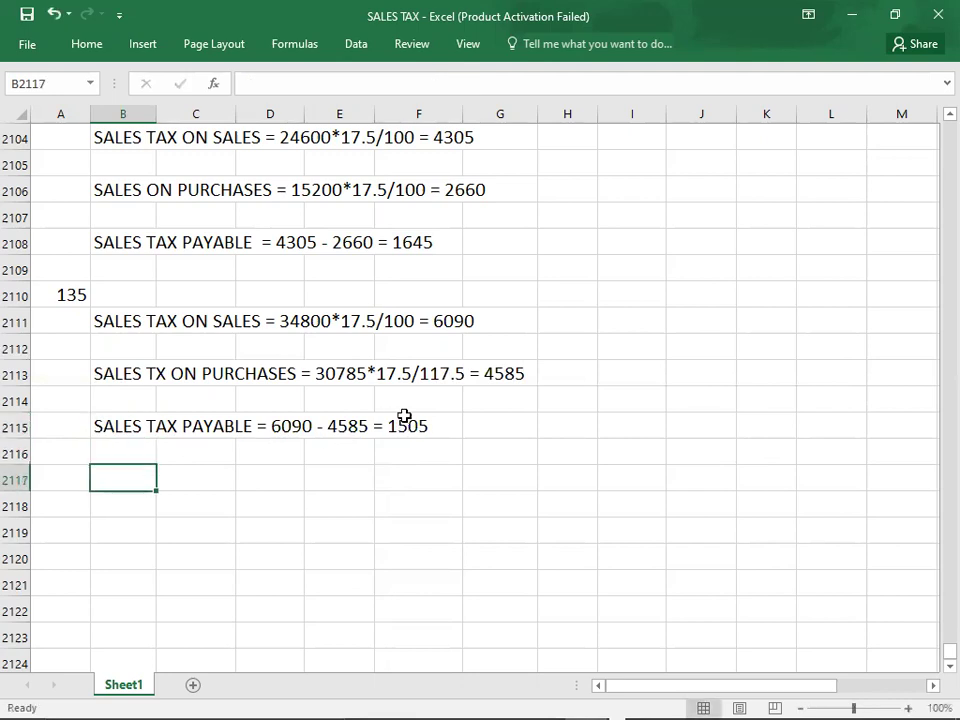
Compare the sales tax payable with the answer options for question 135 in the PDF and record C in A2111
key(alt+Tab)
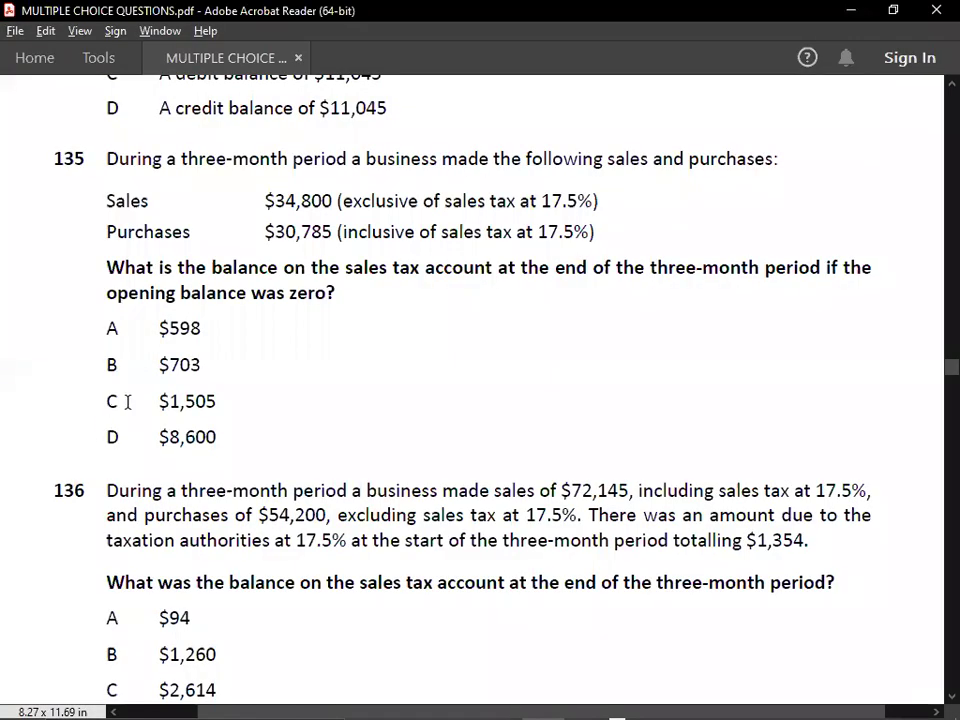
key(alt+Tab)
click(128, 401)
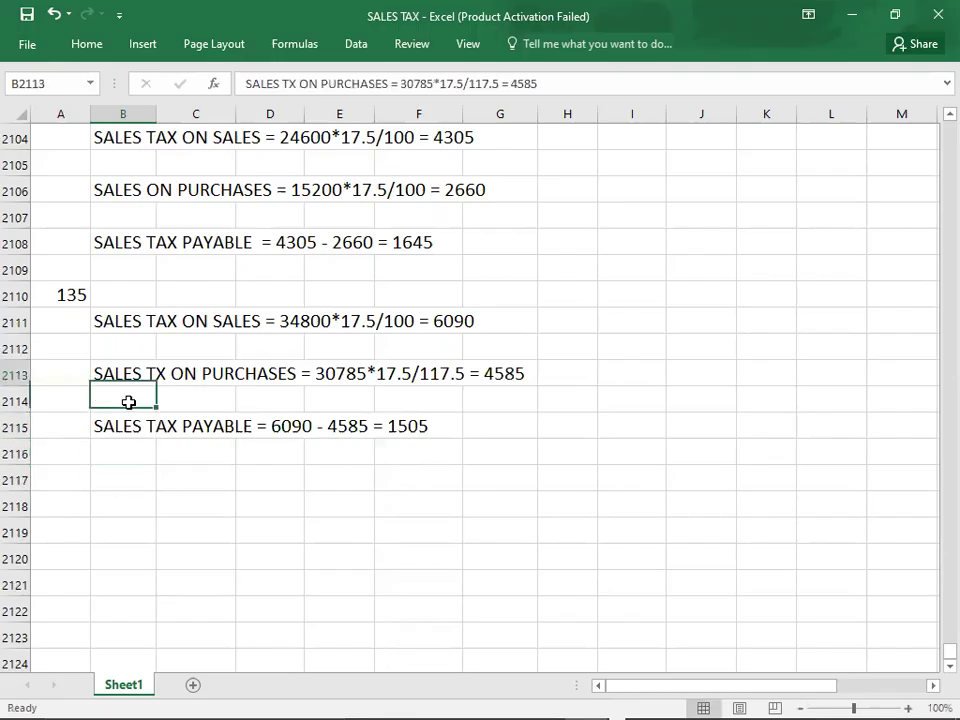
key(Up)
key(Up)
key(Up)
key(Left)
text(C)
key(Return)
Enter question number 136 in A2117, below the question 135 workings
key(Down)
key(Down)
key(Down)
key(Down)
key(Down)
key(Down)
key(Down)
key(Up)
key(Up)
text(136)
key(Return)
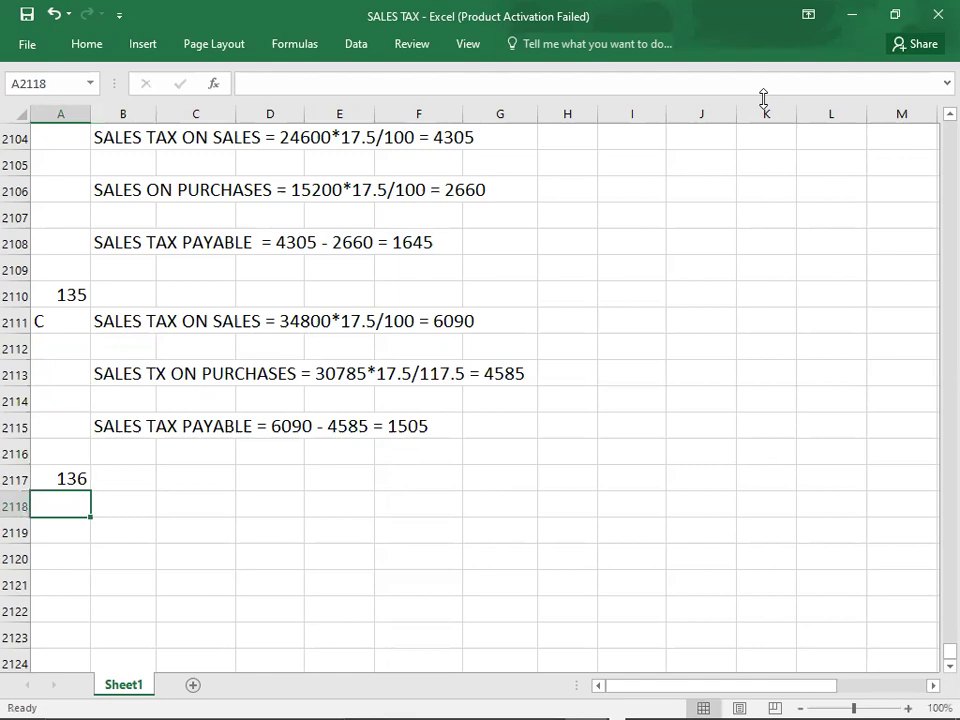
View question 136 in the PDF question book to read its sales, purchases, opening amount due and answer options
key(alt+Tab)
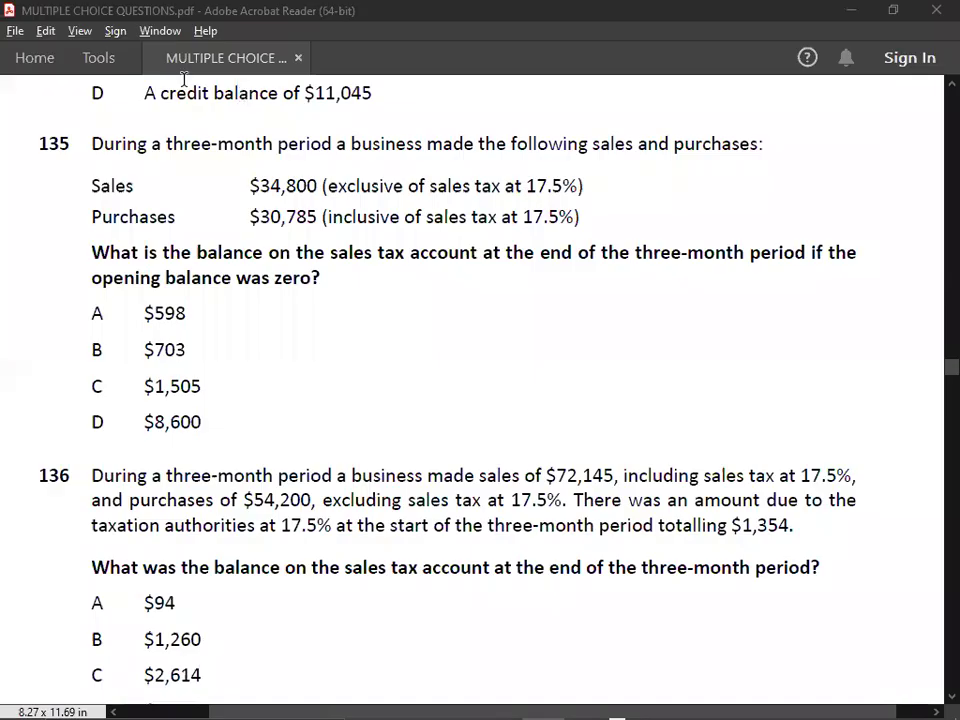
key(alt+Tab)
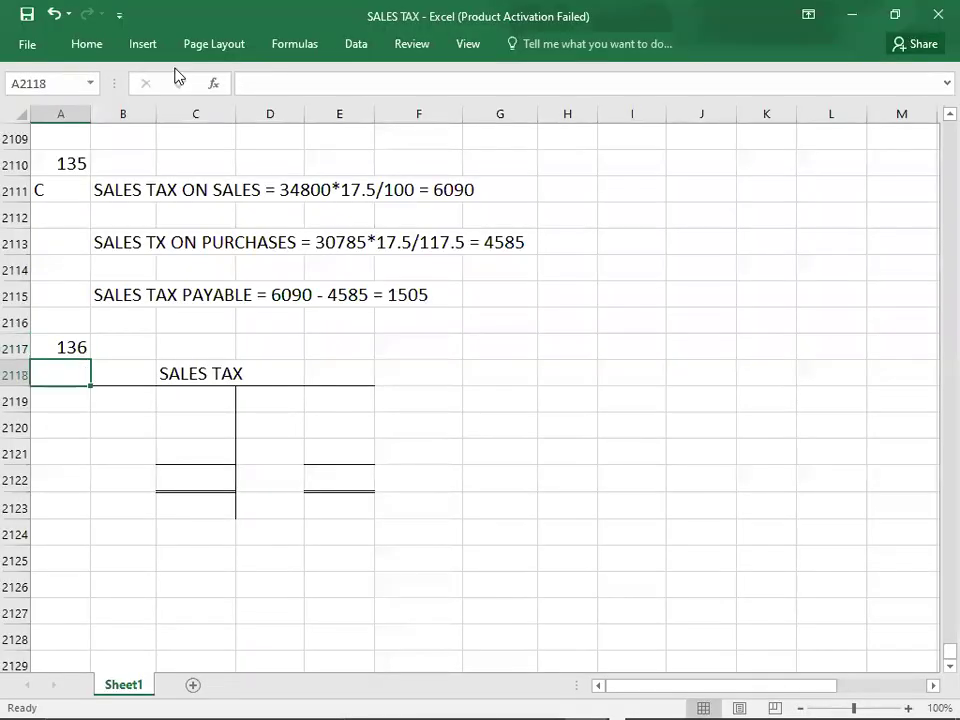
key(alt+Tab)
key(alt+Tab)
scroll(178, 75, down, 3)
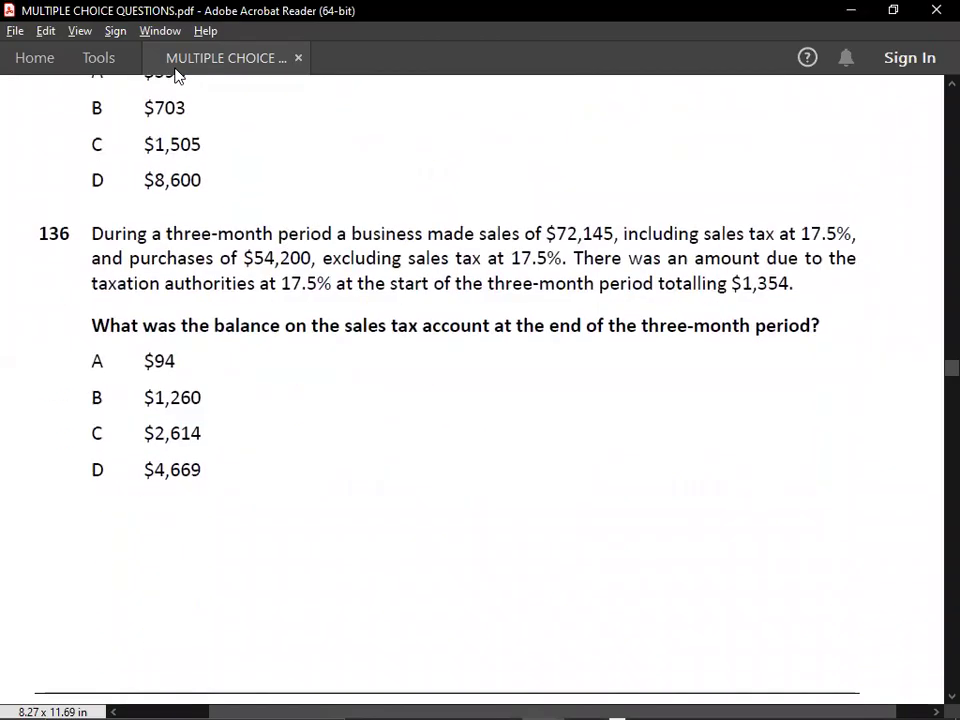